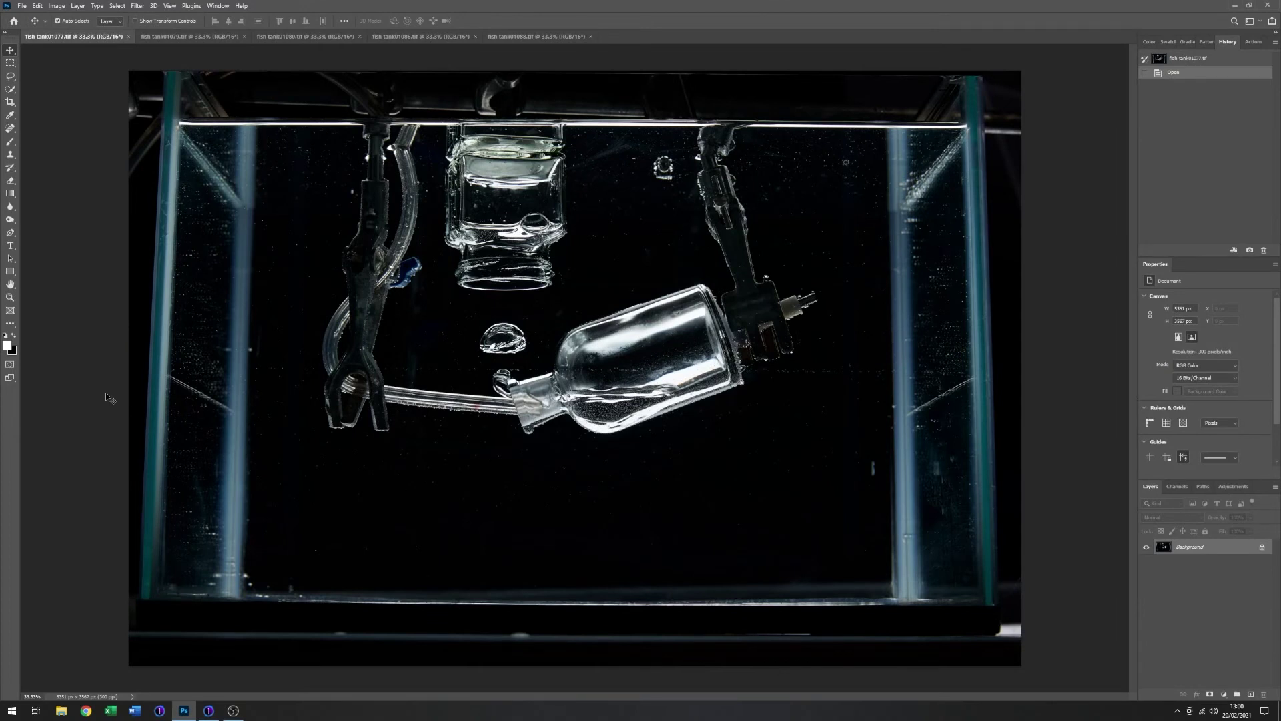
Look through the five open fish tank images and load all of them as layers into one new document.
click(194, 38)
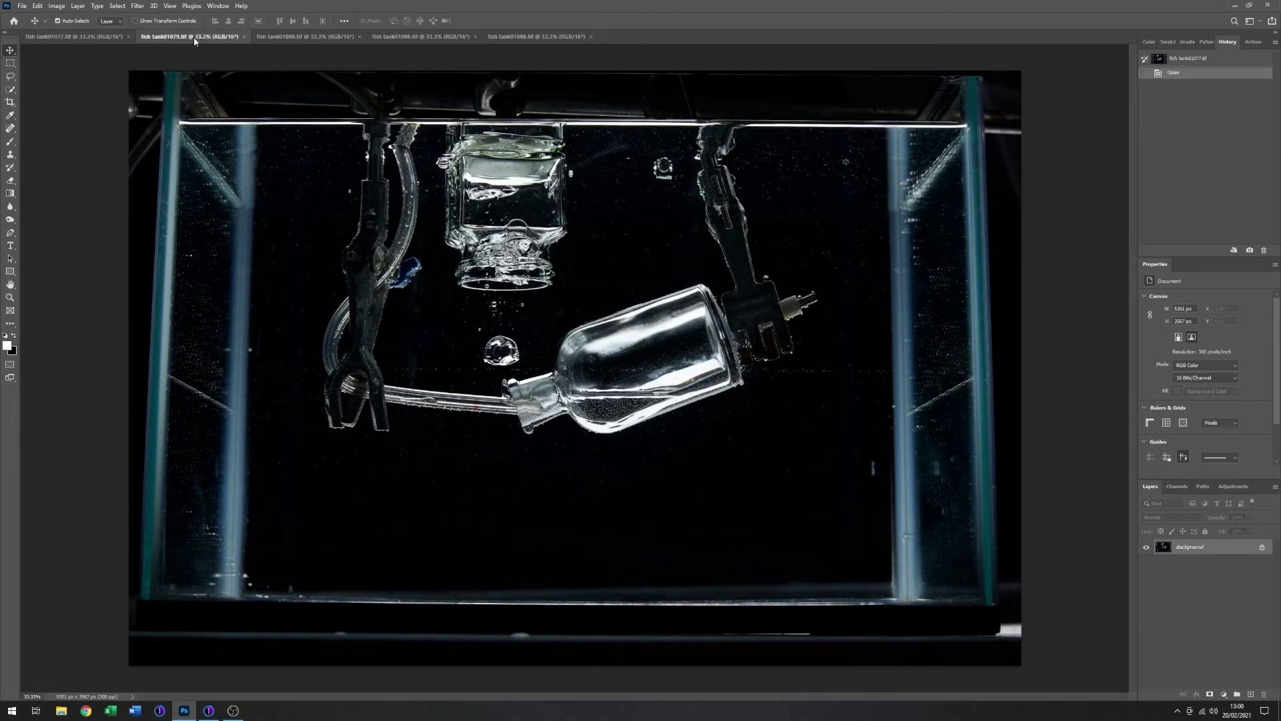
click(321, 38)
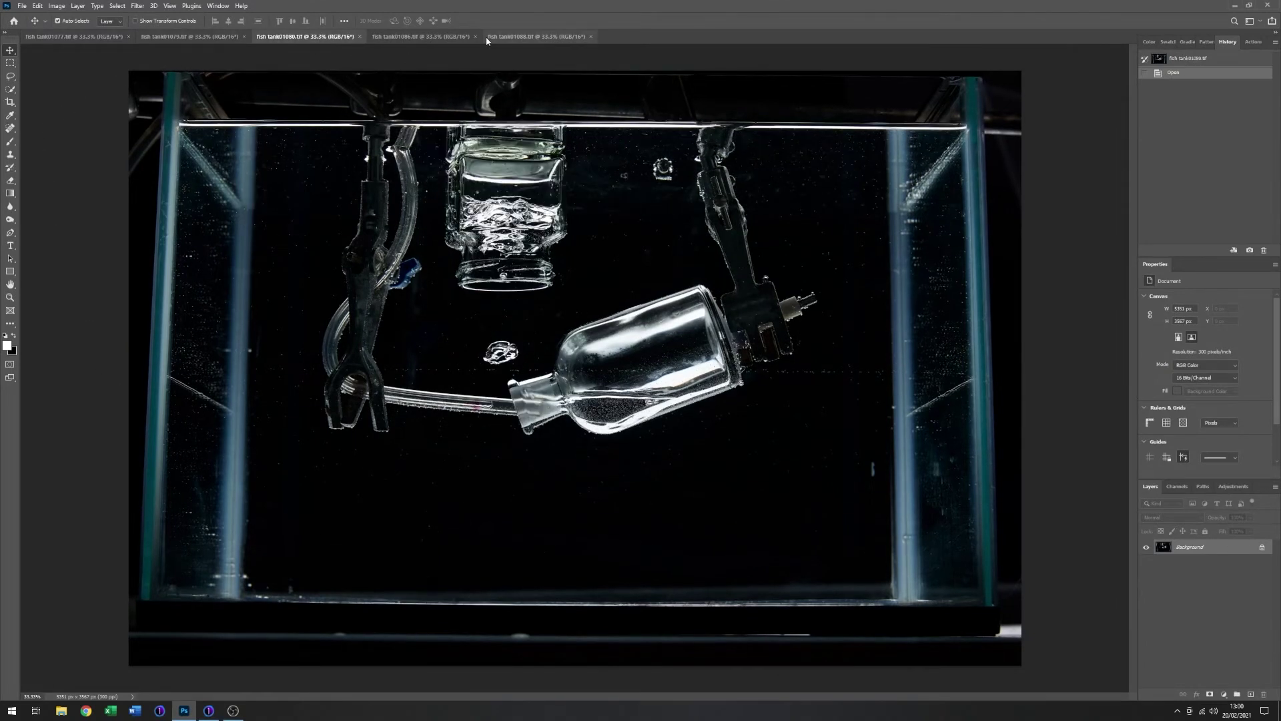
click(458, 38)
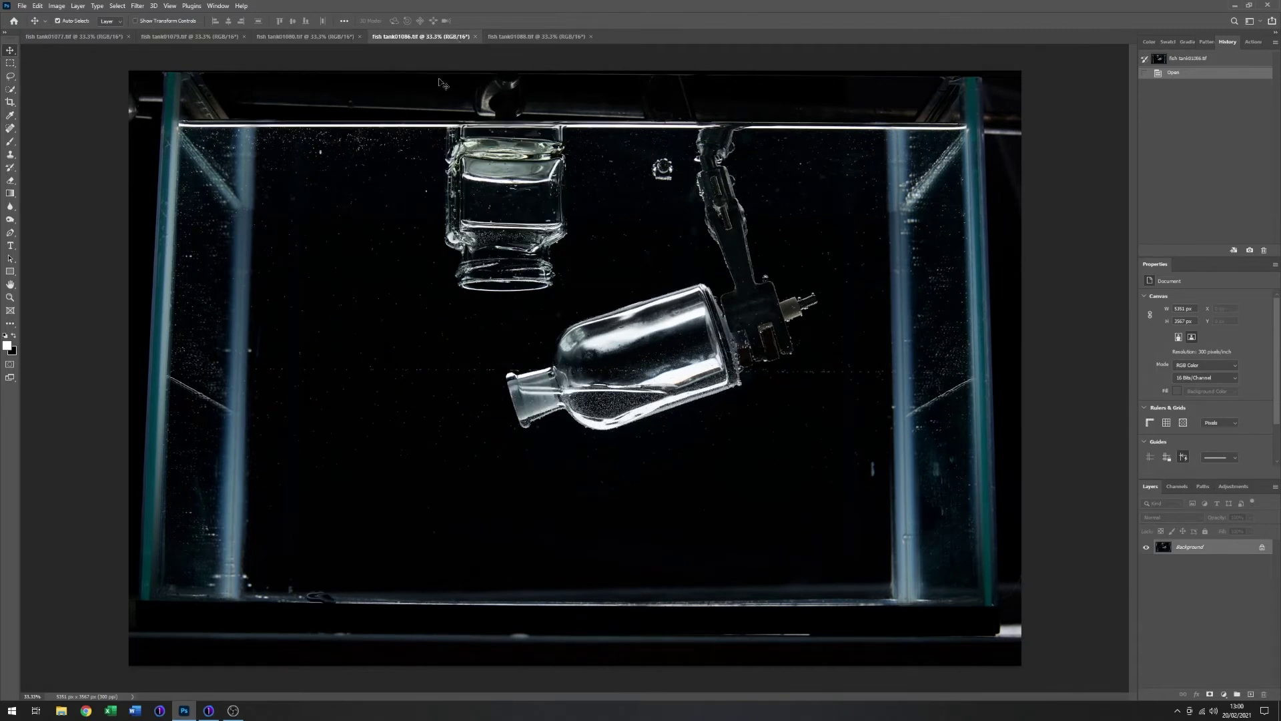
click(527, 38)
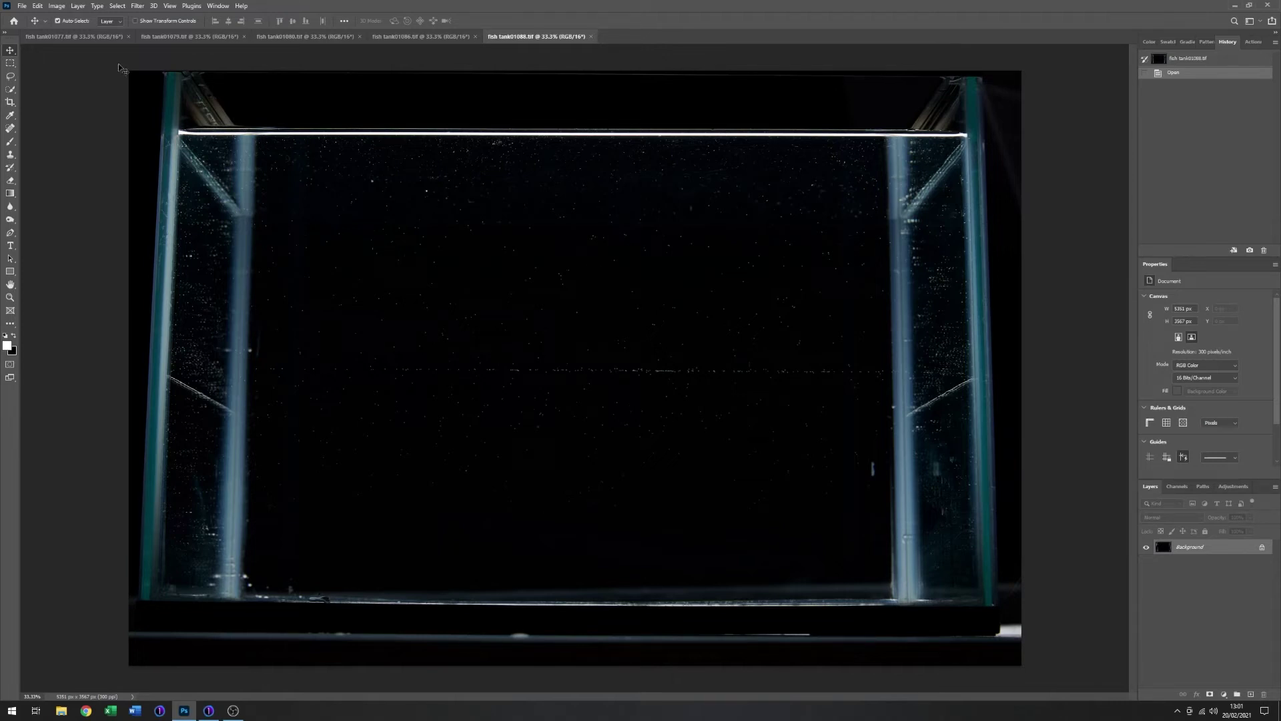
click(23, 6)
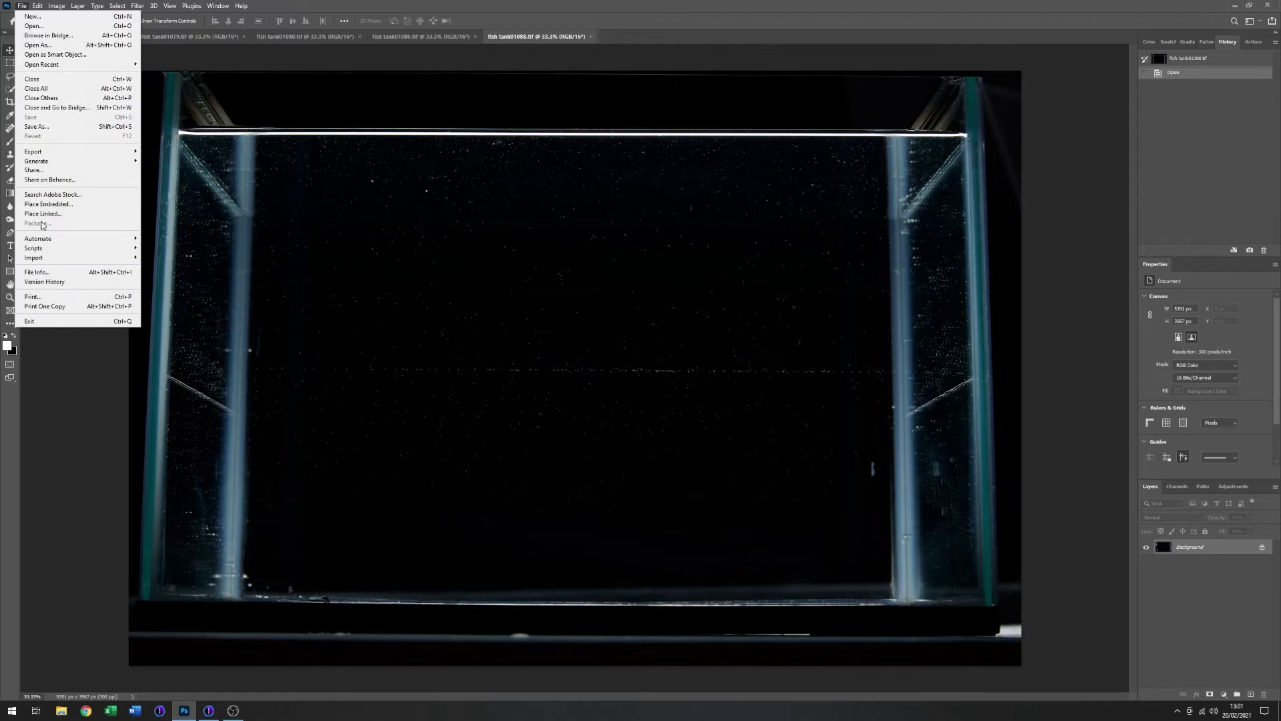
mouse_move(124, 250)
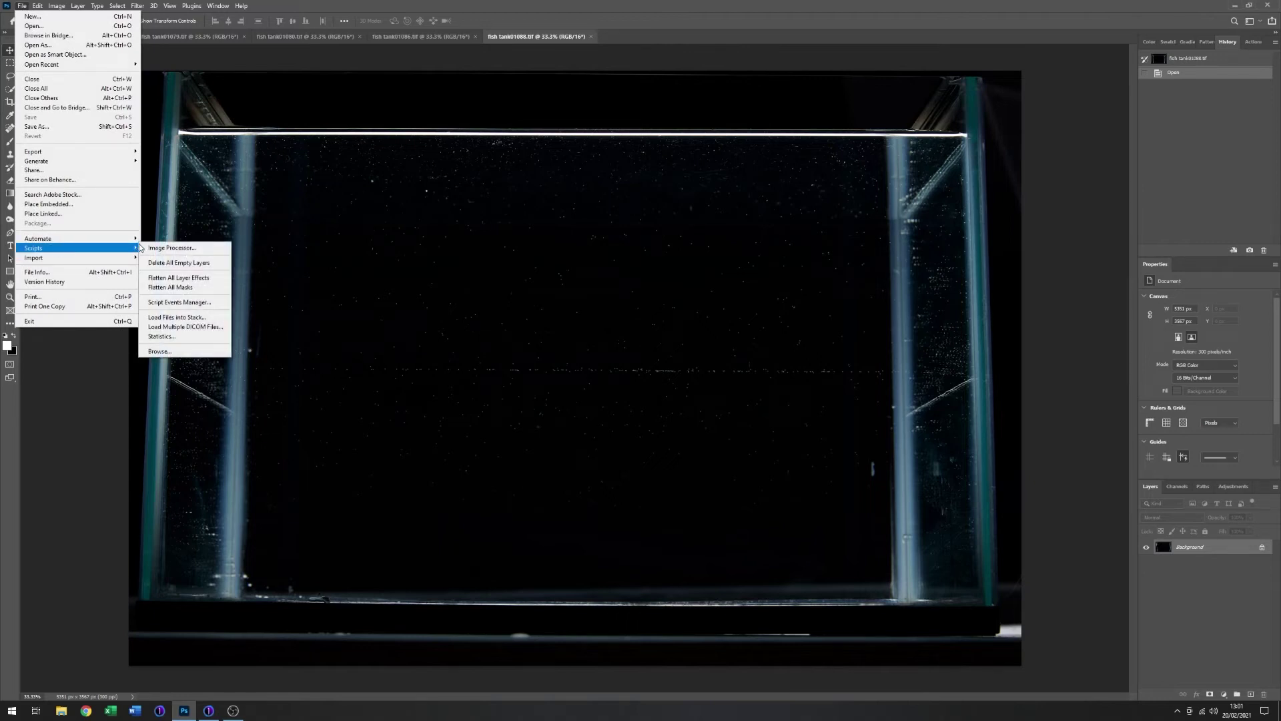
click(173, 318)
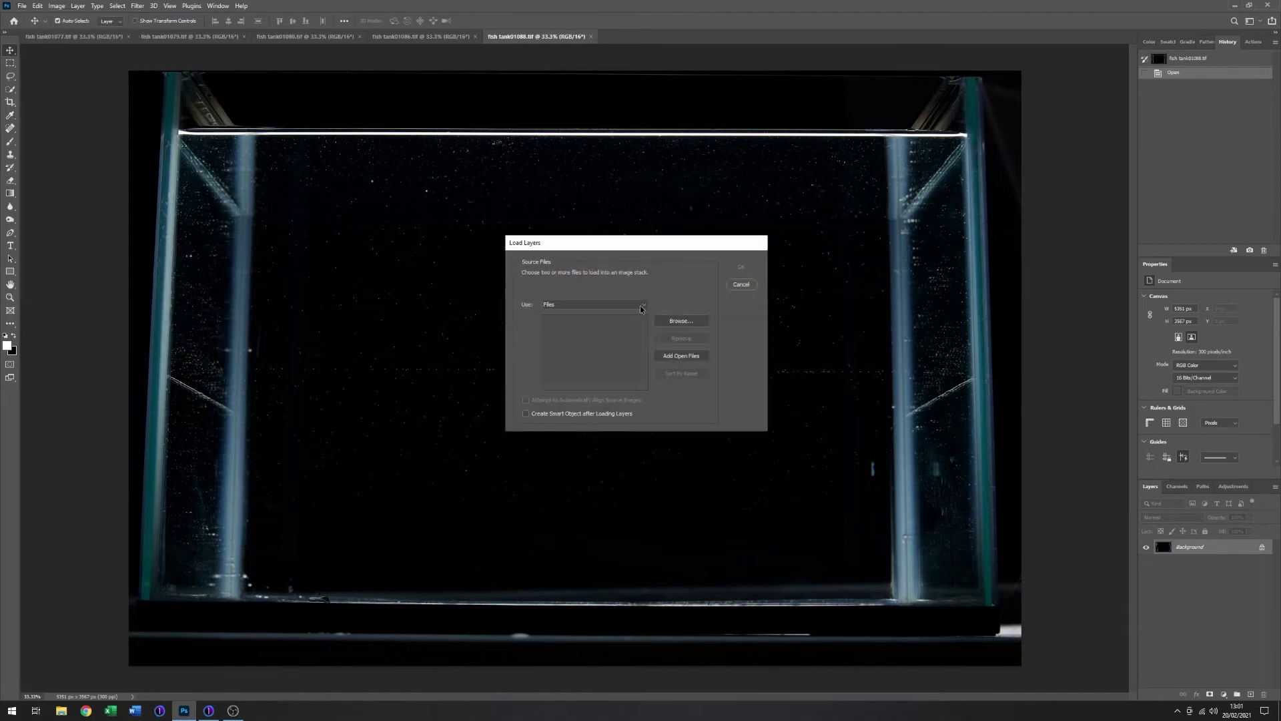
click(679, 358)
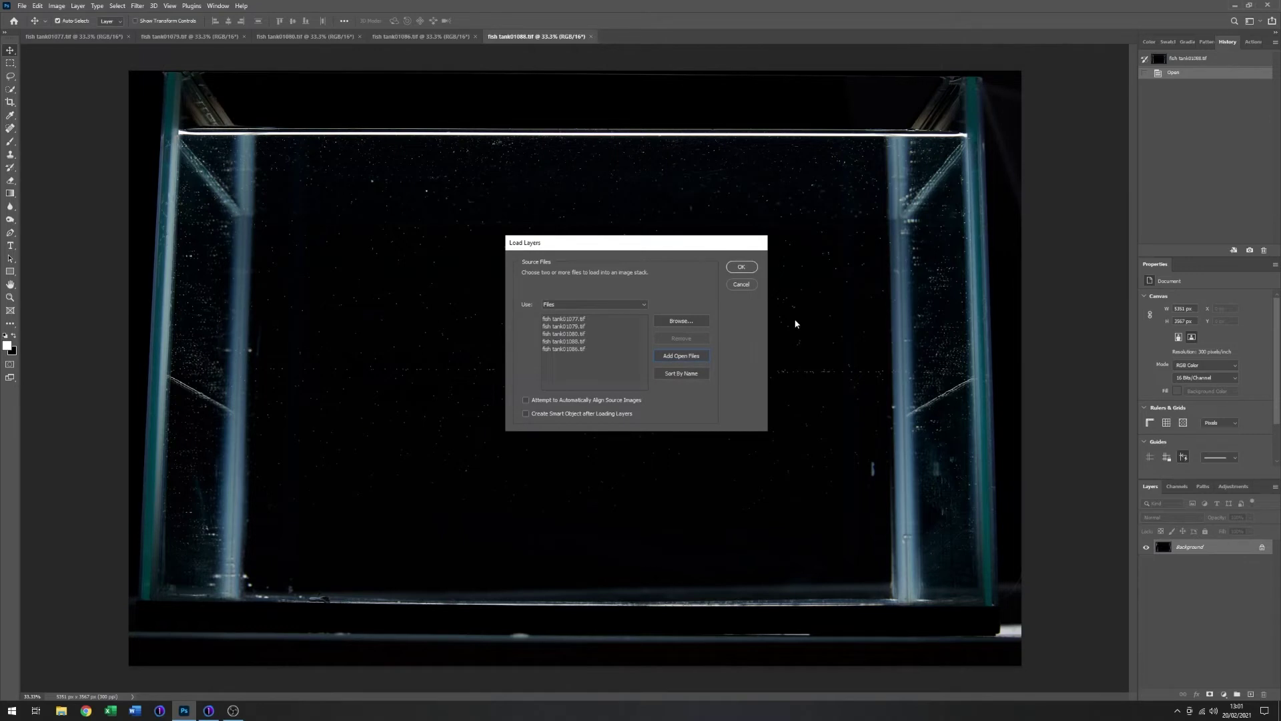
click(742, 268)
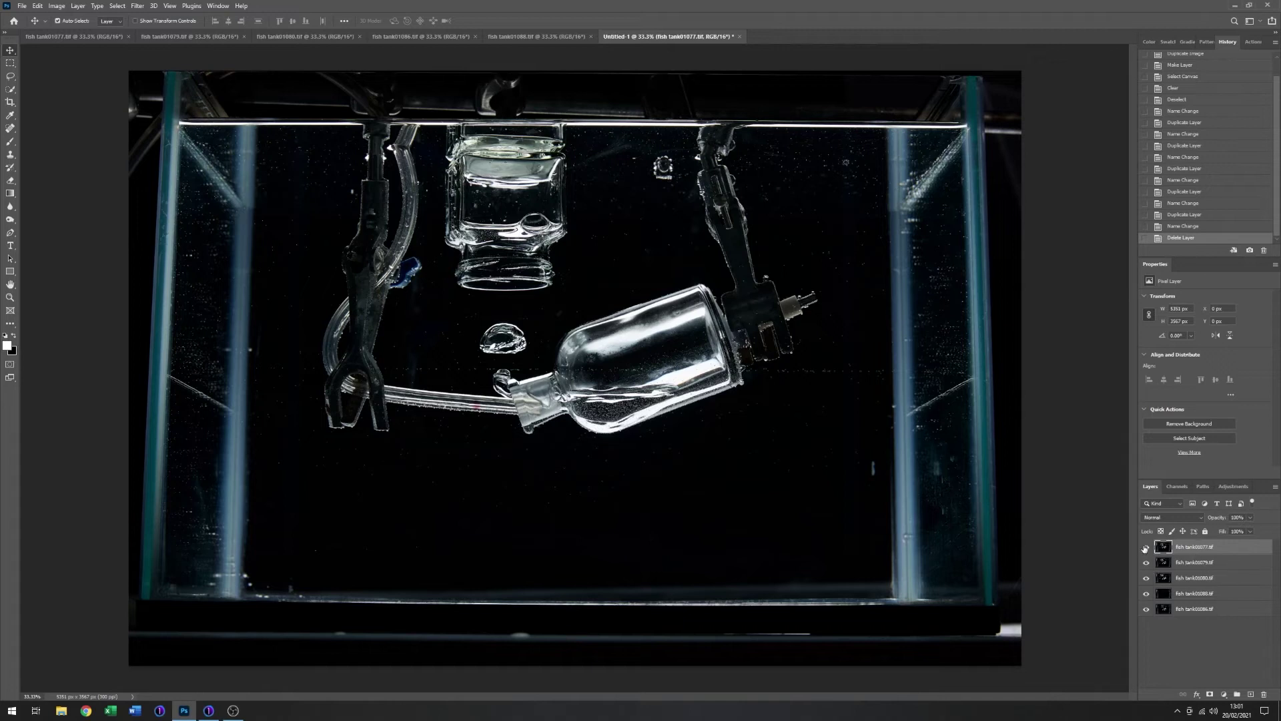
Hide every layer except the empty-tank image fish tank01088.tif and move that layer to the bottom of the stack.
click(1145, 548)
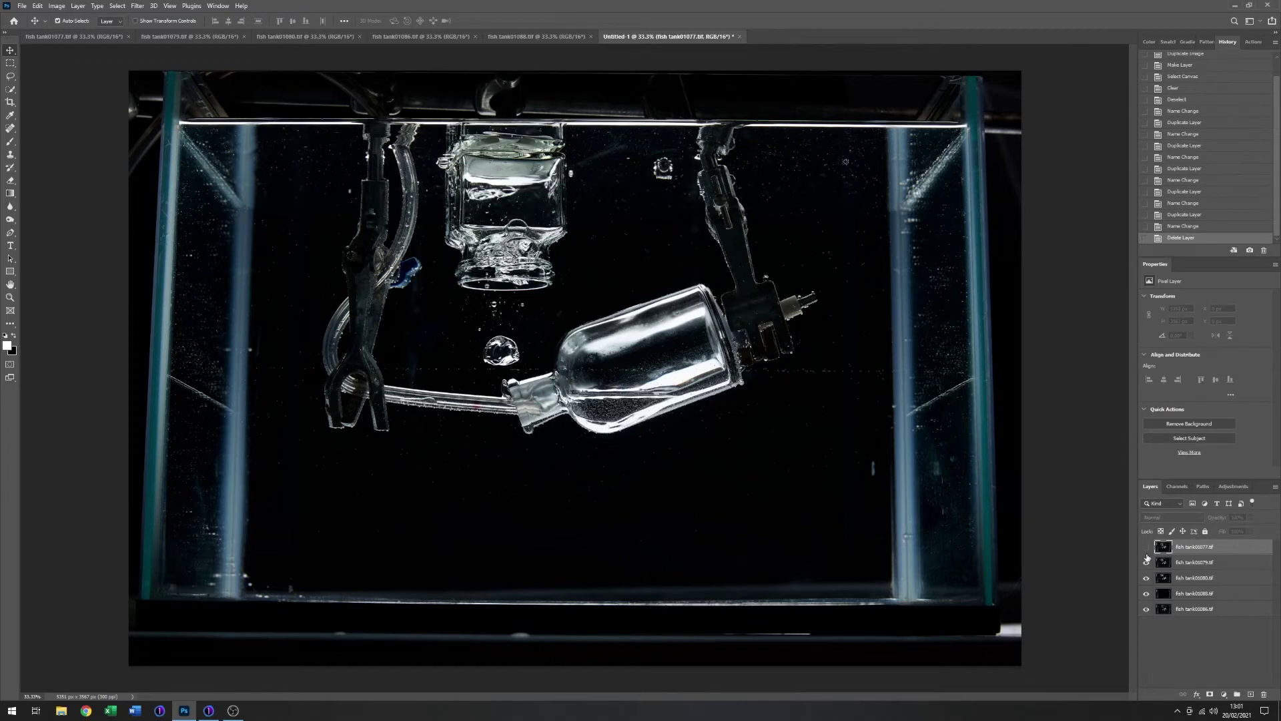
click(1147, 563)
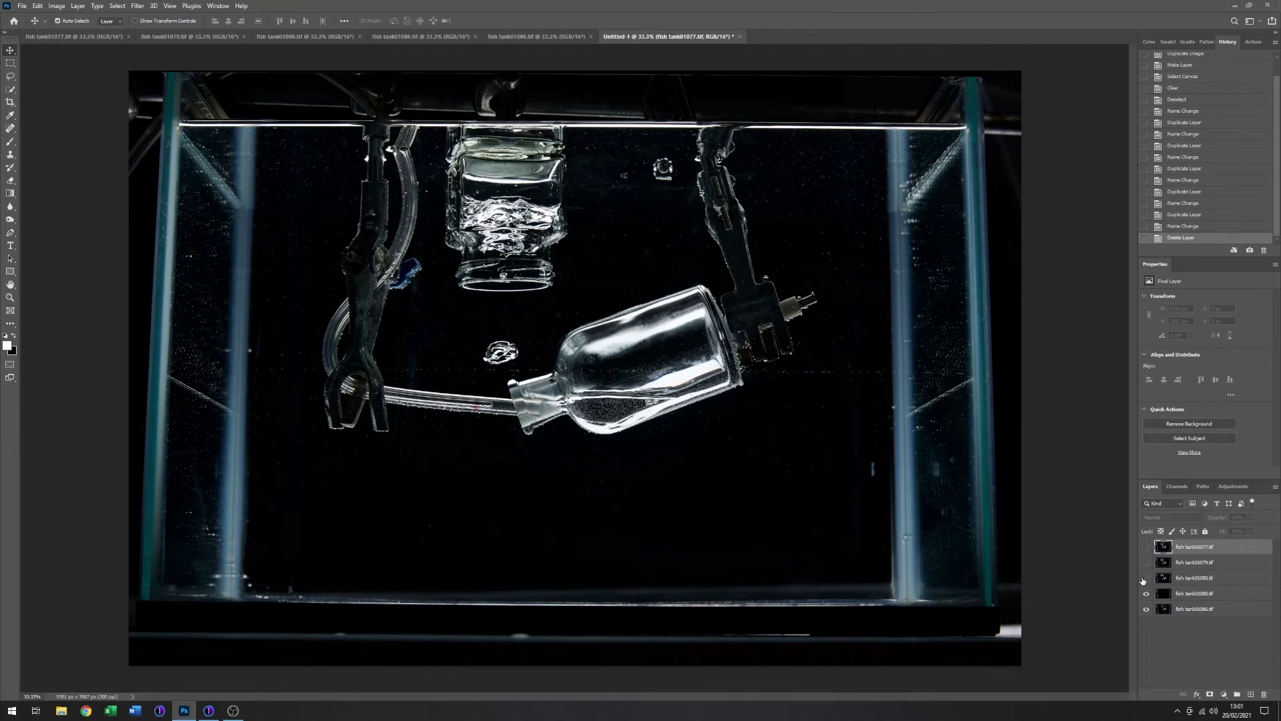
click(1146, 578)
click(1148, 593)
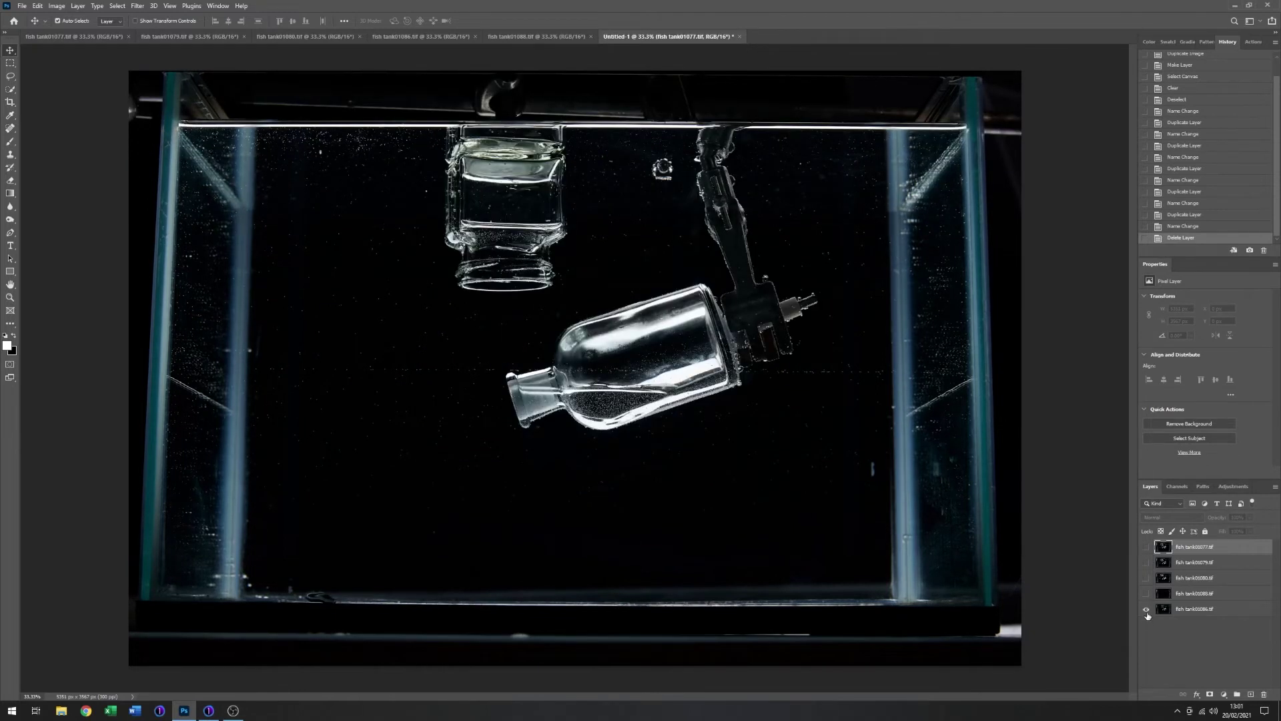
click(1148, 609)
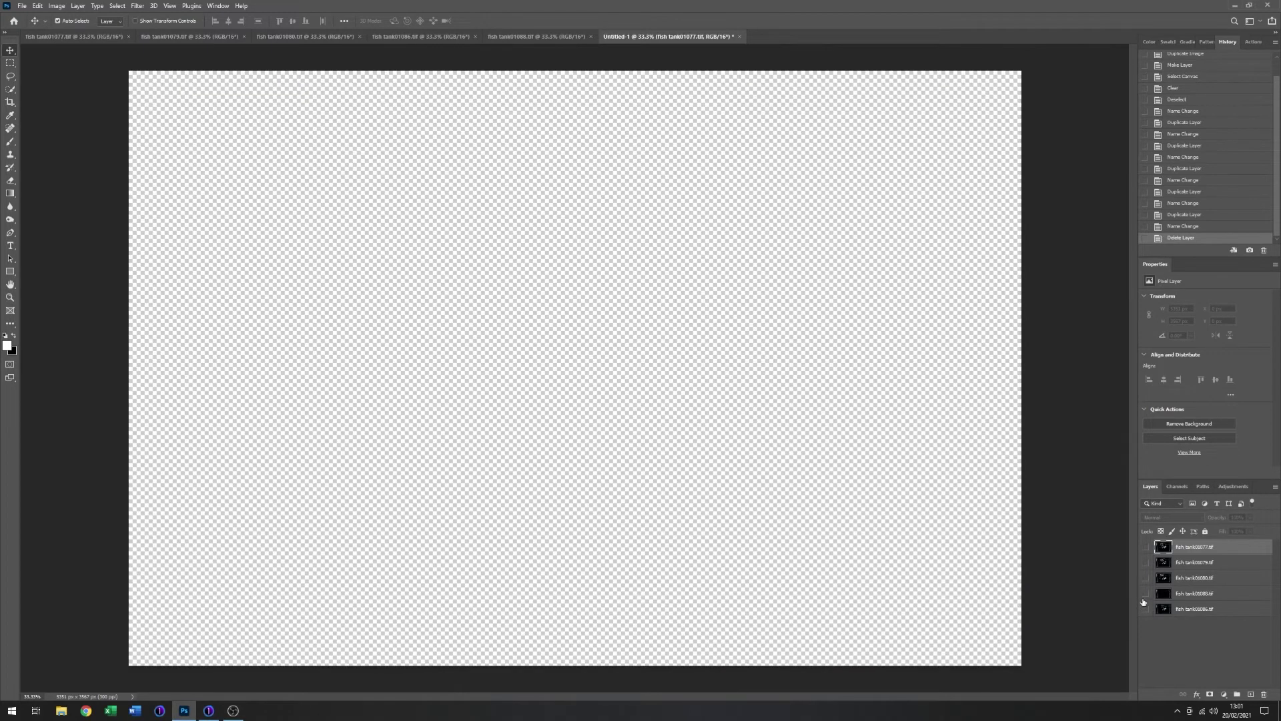
click(1147, 593)
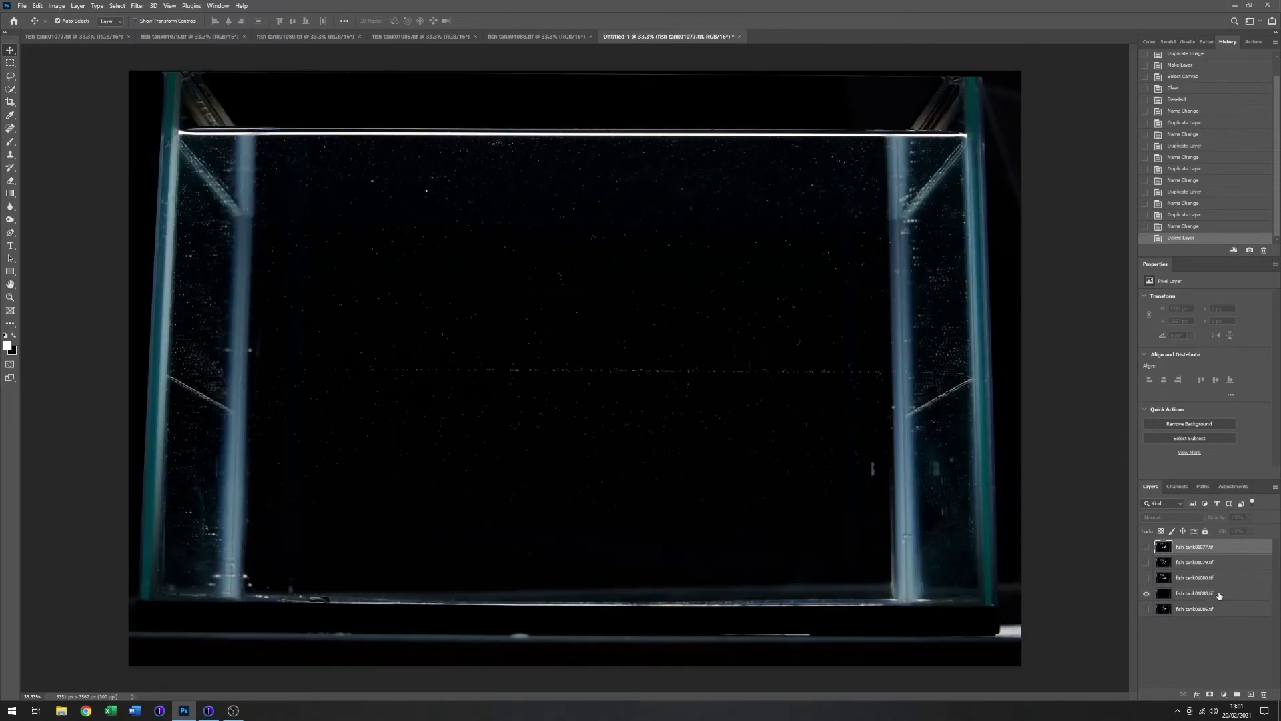
drag(1229, 595, 1240, 627)
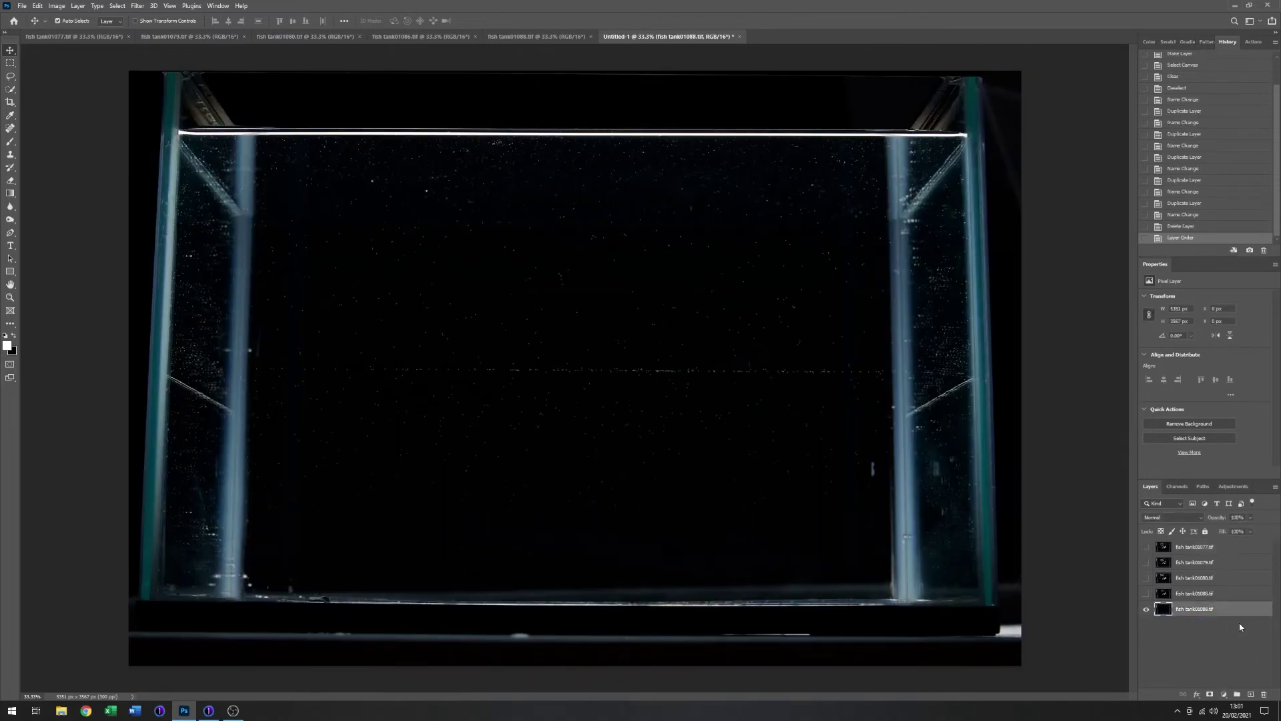
Make the four layers above the empty-tank layer visible again.
click(1147, 595)
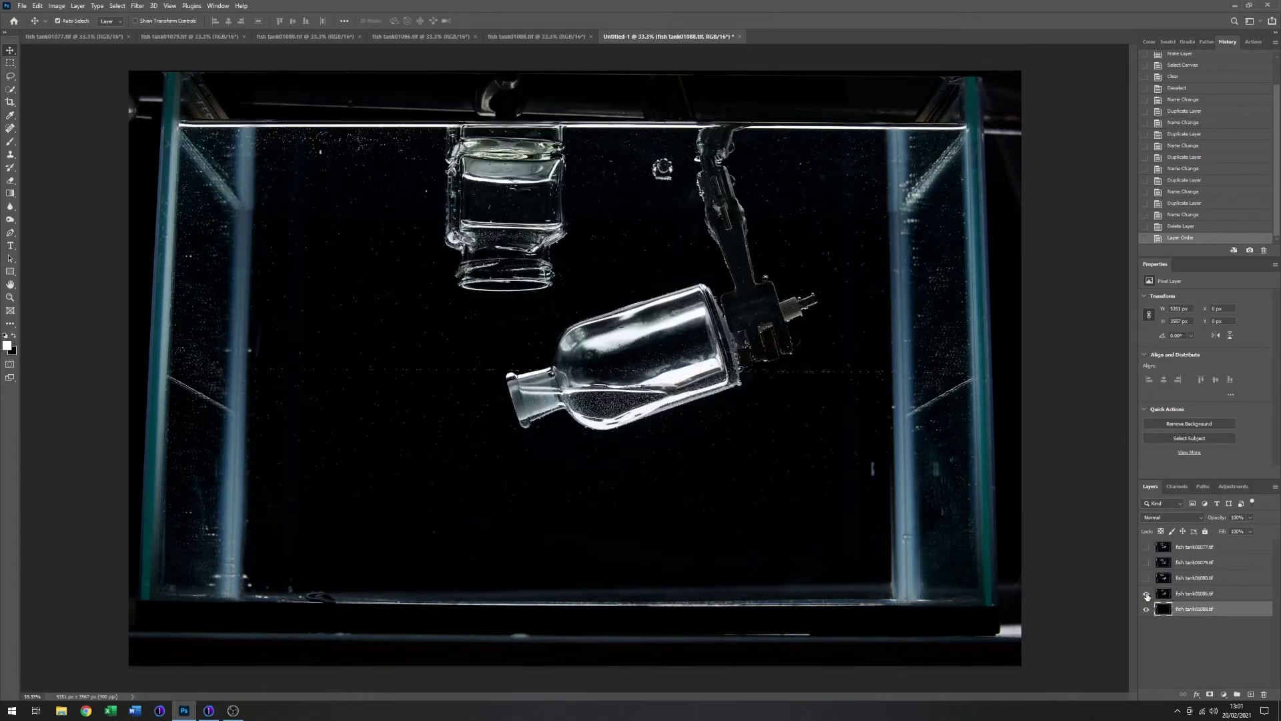
click(1146, 578)
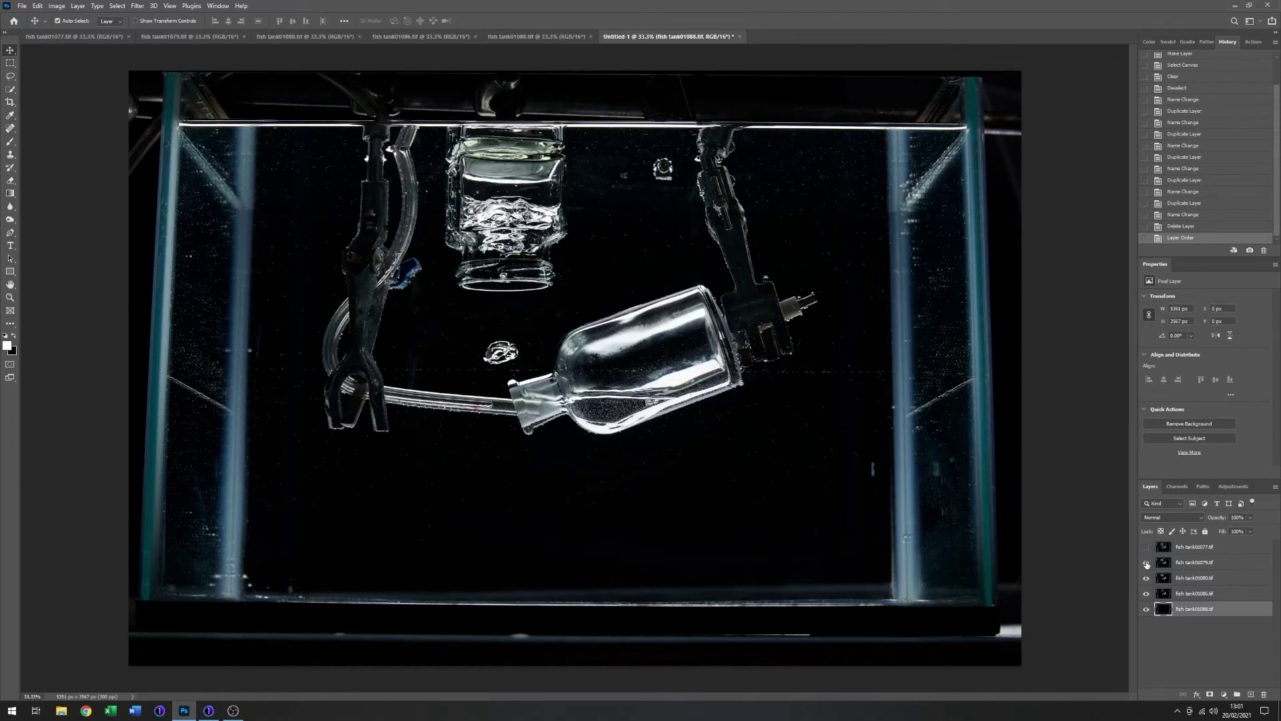
click(1146, 563)
click(1146, 547)
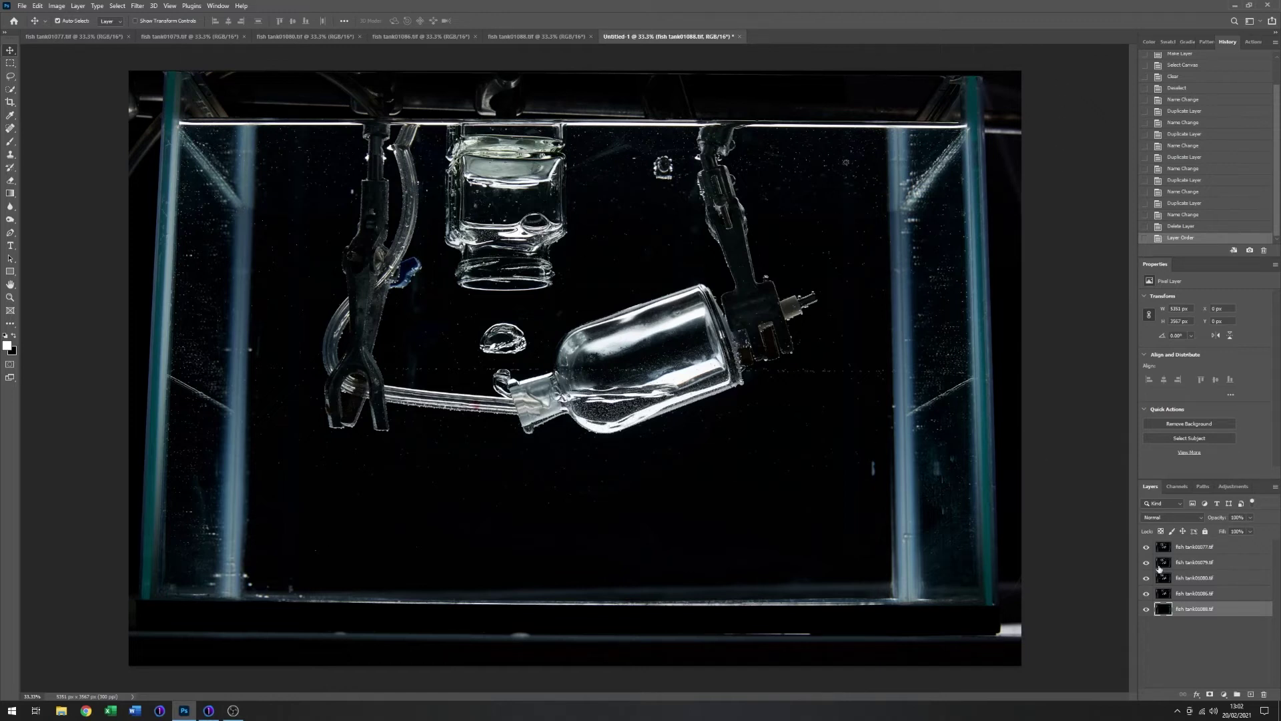
Select all five layers and rotate them together by 180° so the jar stands upright.
ctrl+click(1231, 547)
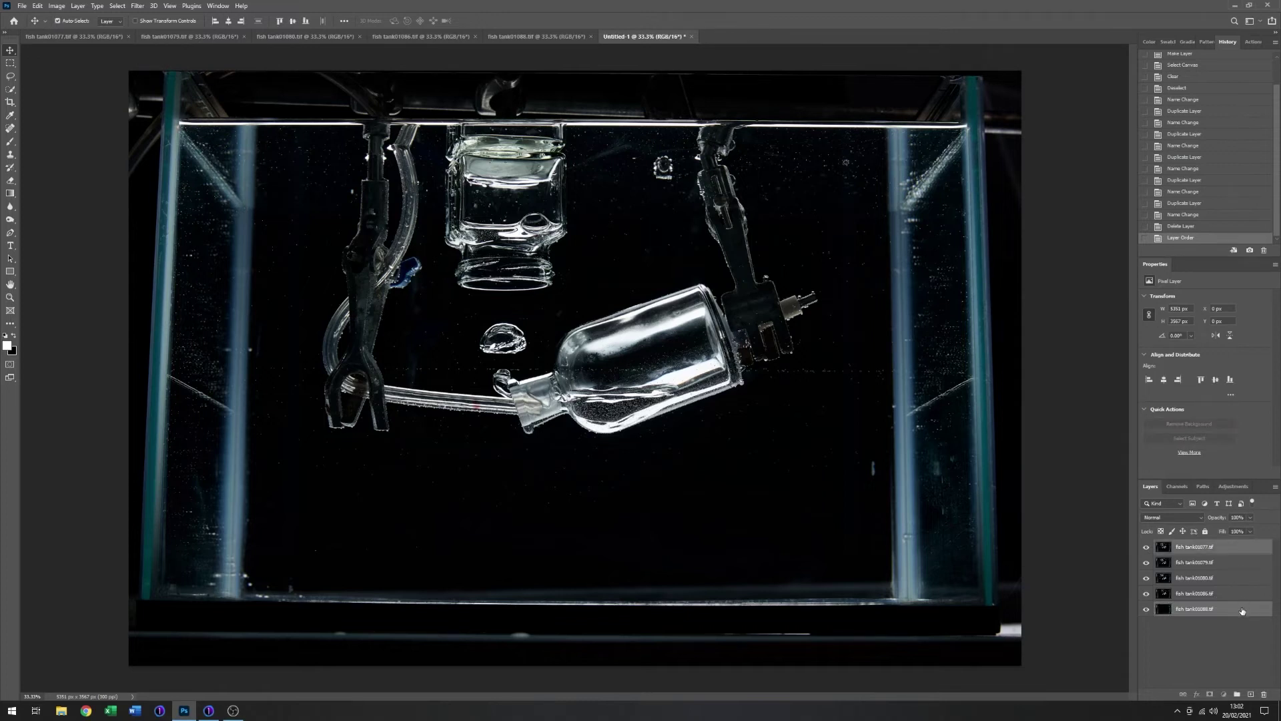
shift+click(1242, 602)
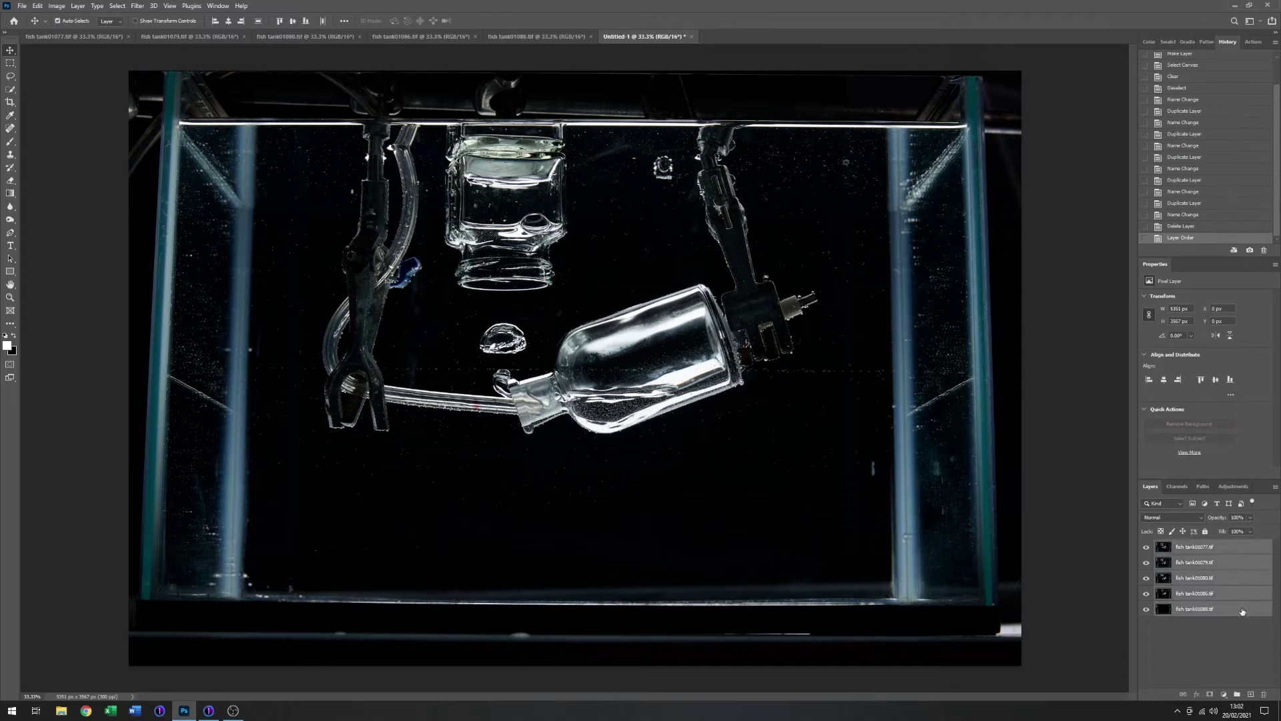
click(36, 6)
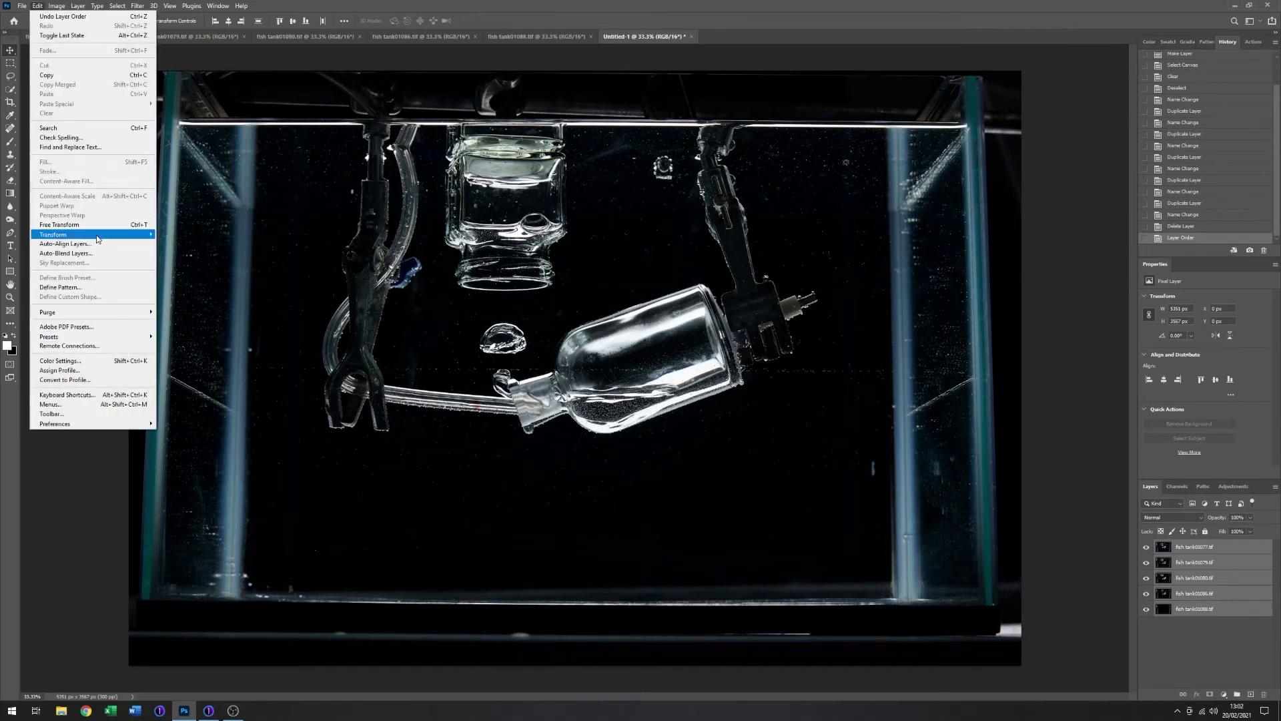
mouse_move(122, 236)
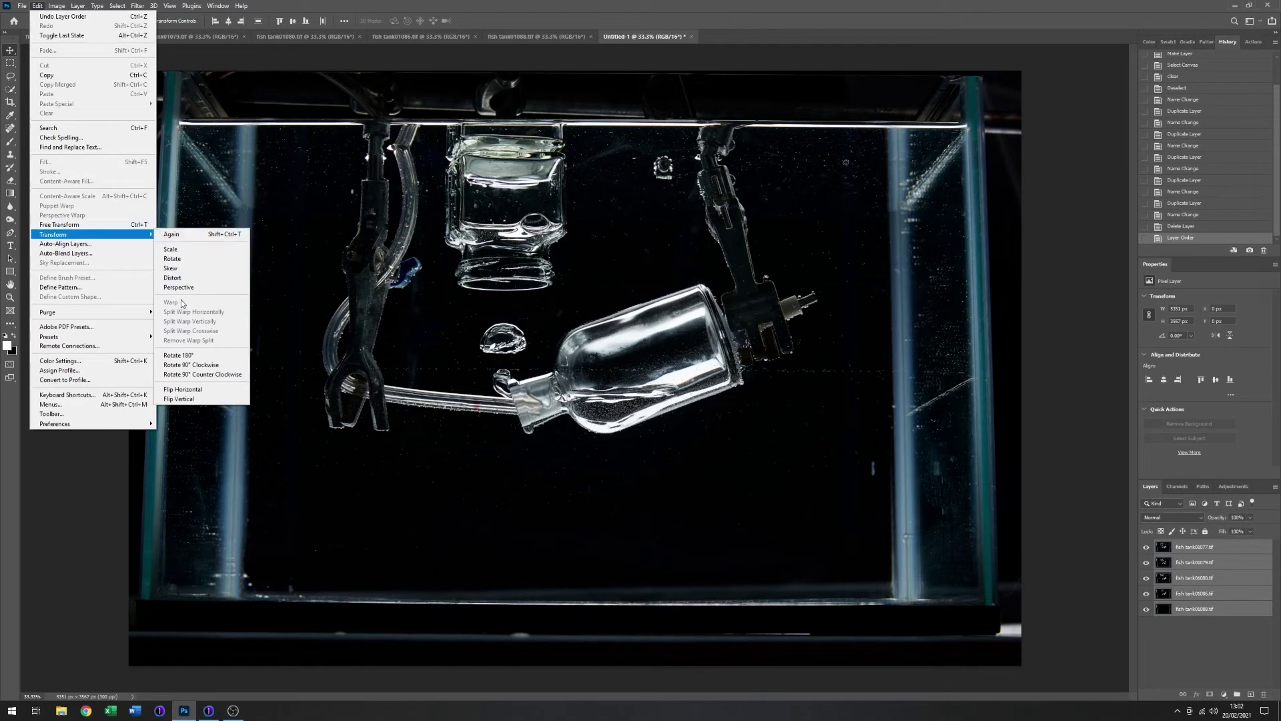
click(186, 355)
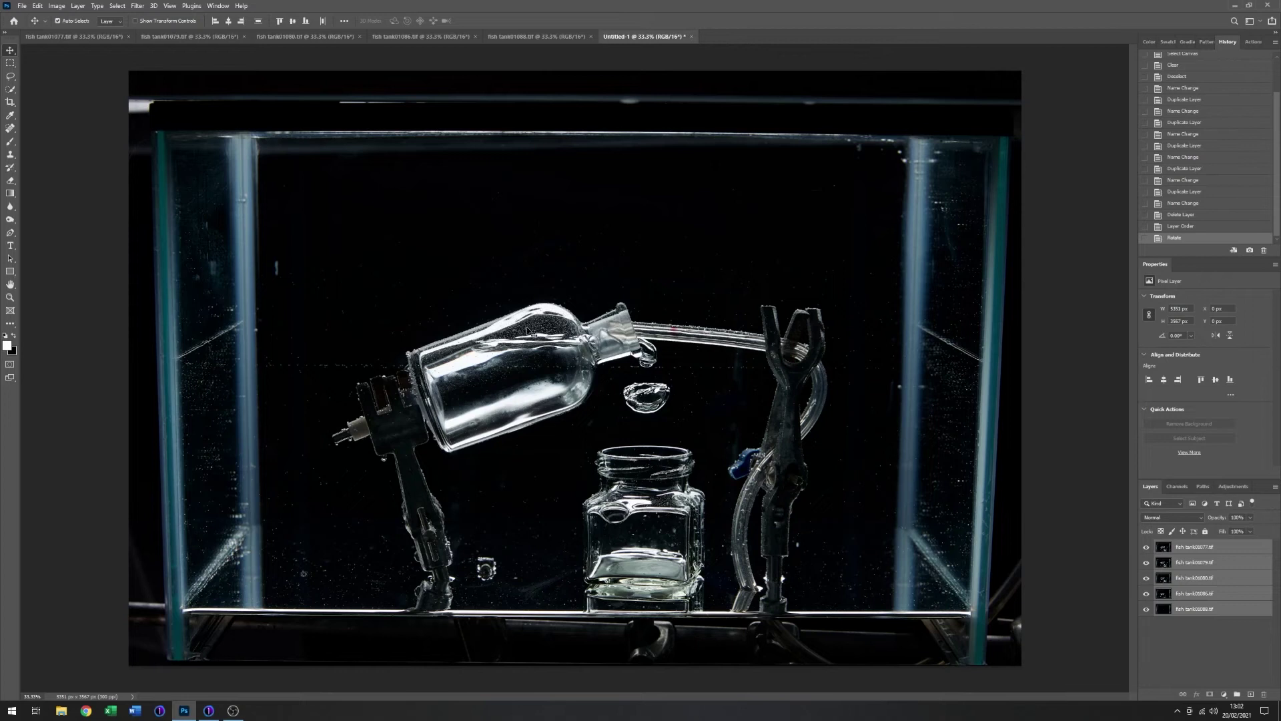
Flip the selected layers horizontally.
click(37, 7)
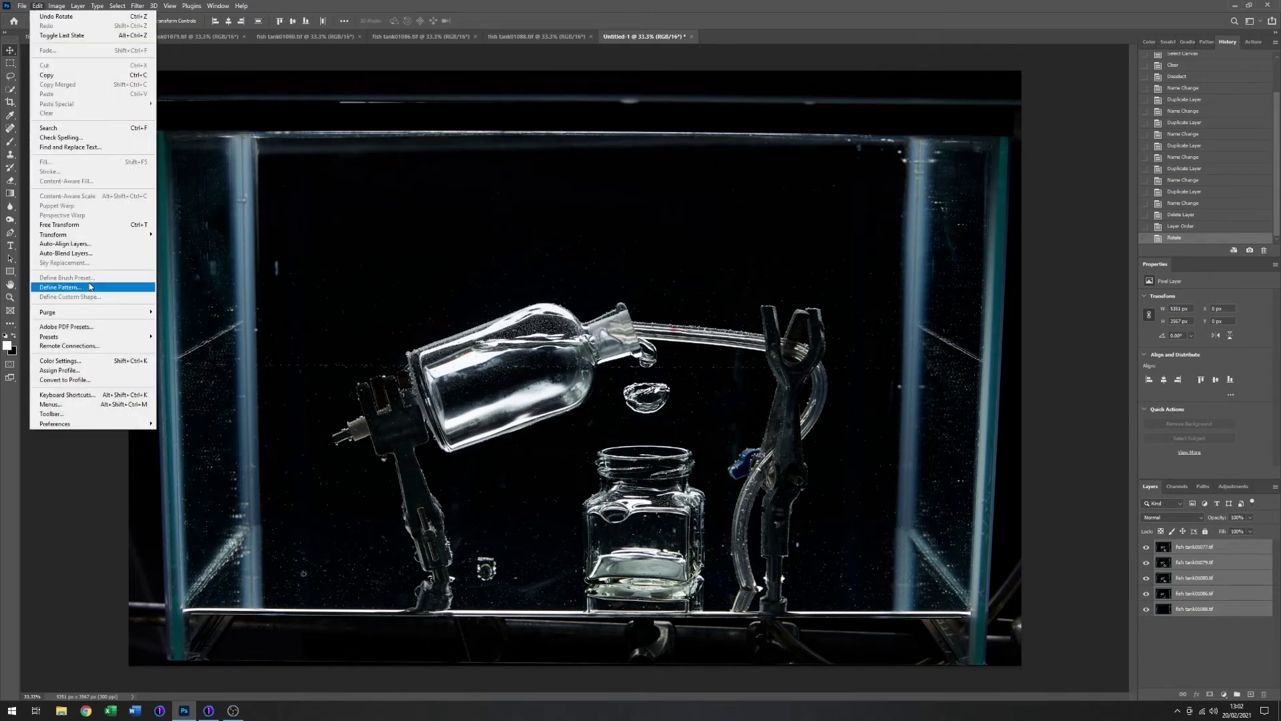
mouse_move(147, 236)
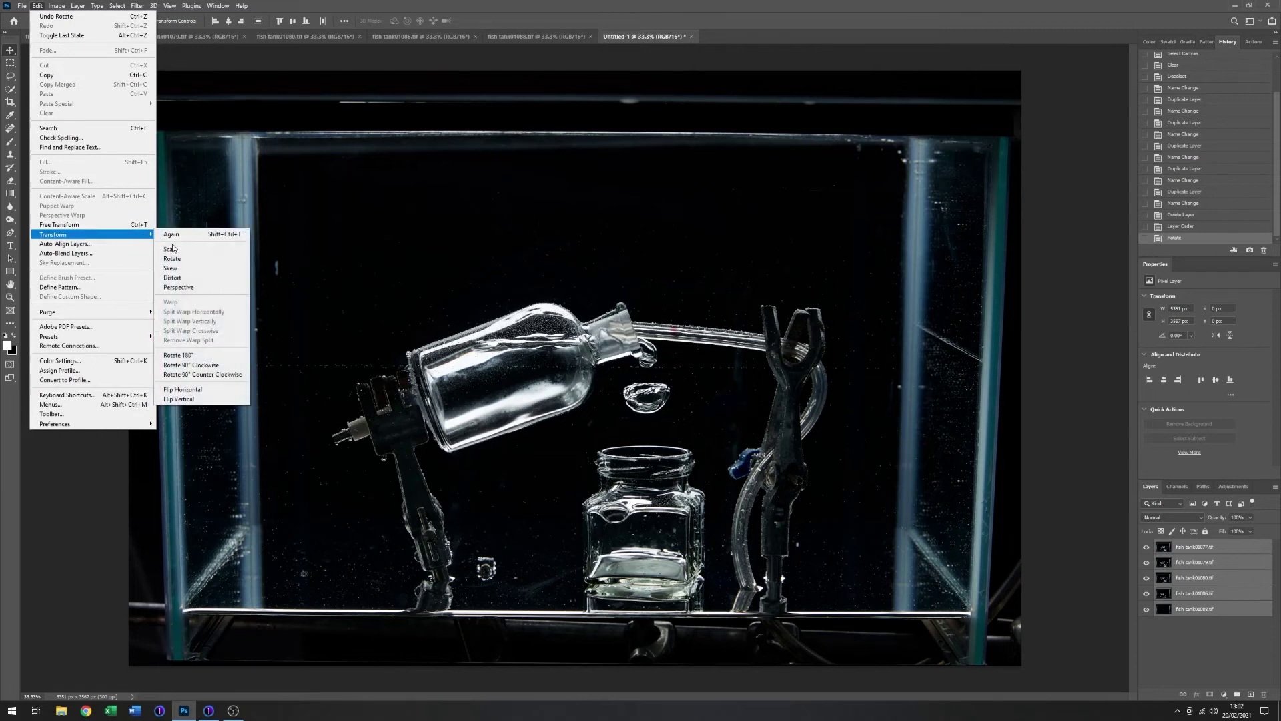
click(197, 390)
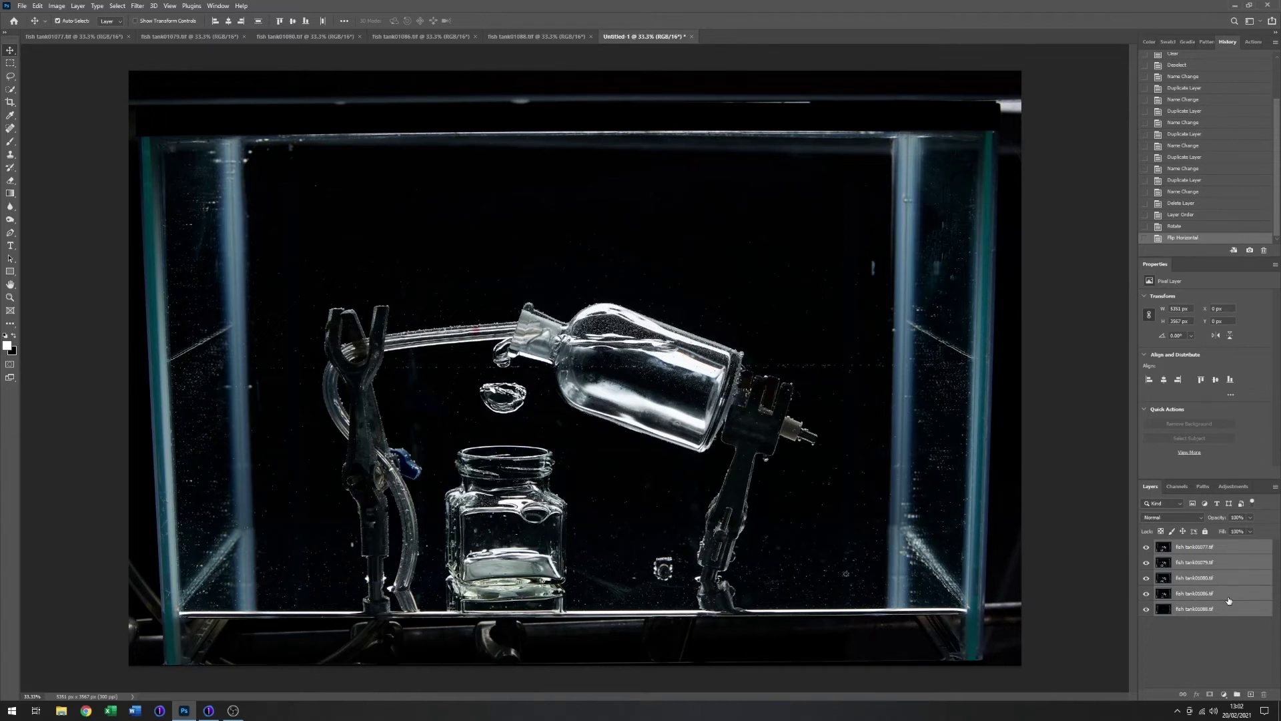
Hide the top three layers to show the bottle and jar image without the hose, checking the empty tank beneath it.
click(1147, 549)
click(1147, 563)
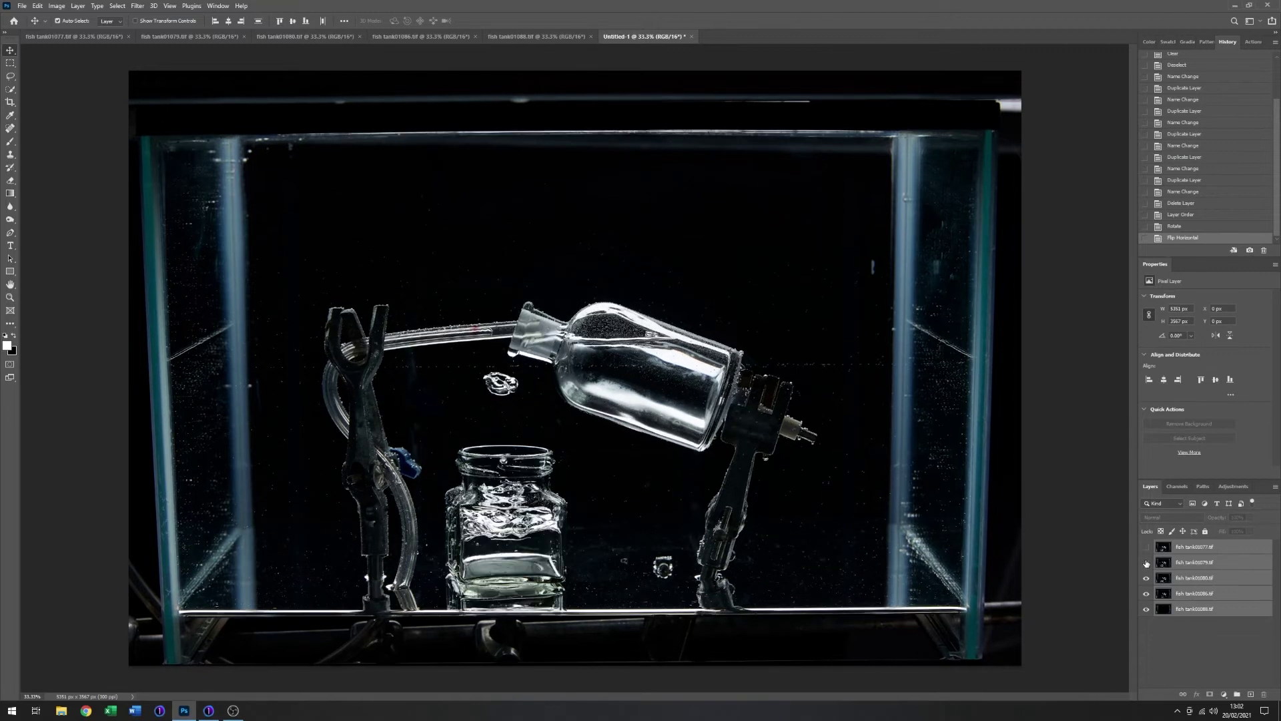
click(1147, 580)
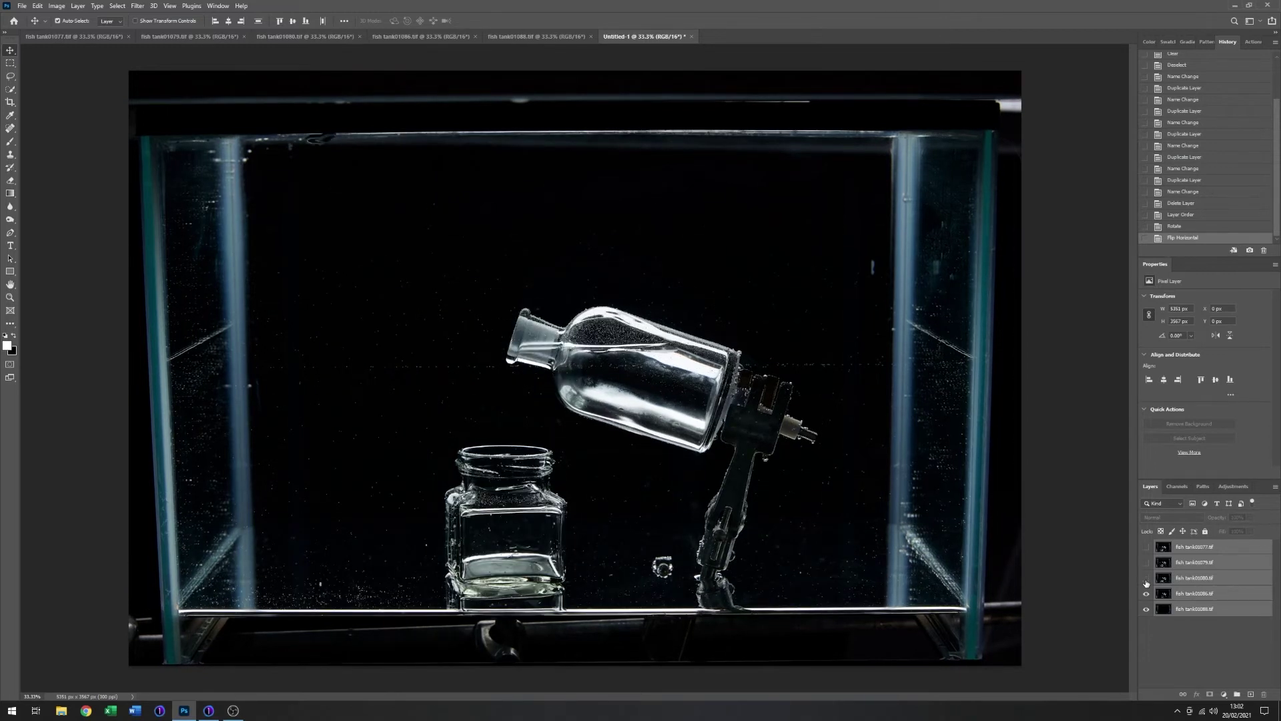
click(1147, 594)
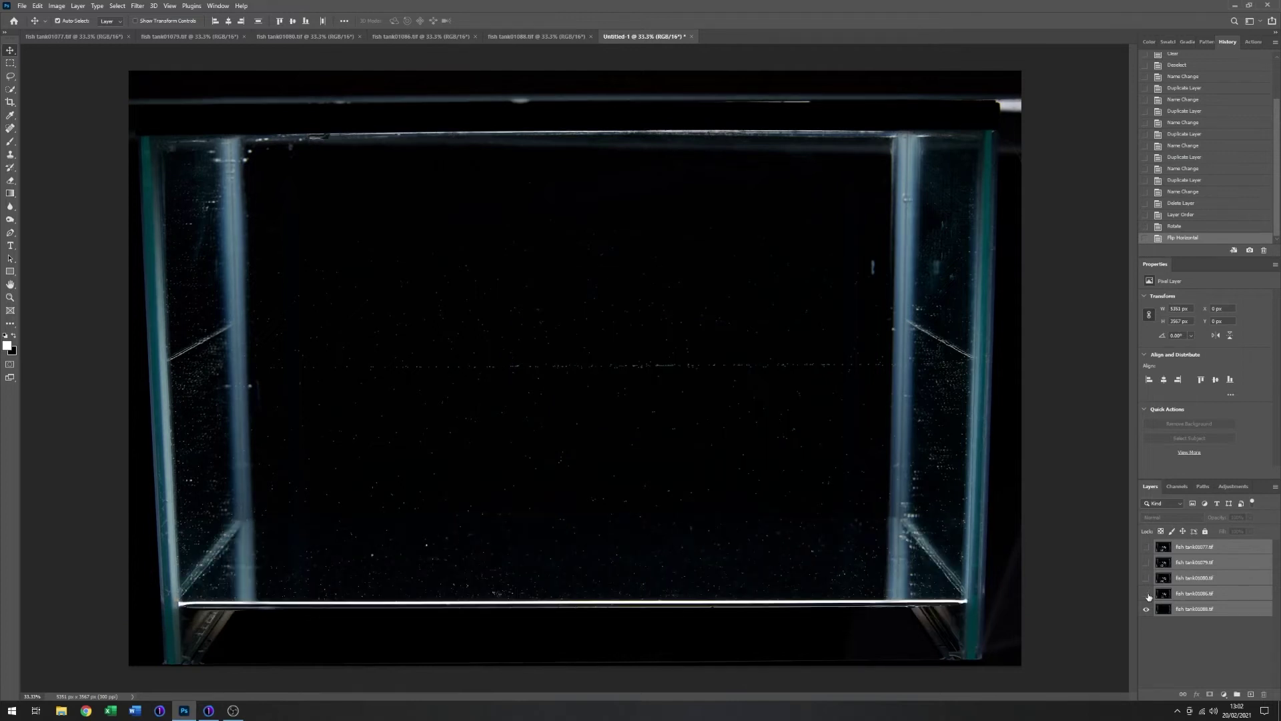
click(1147, 592)
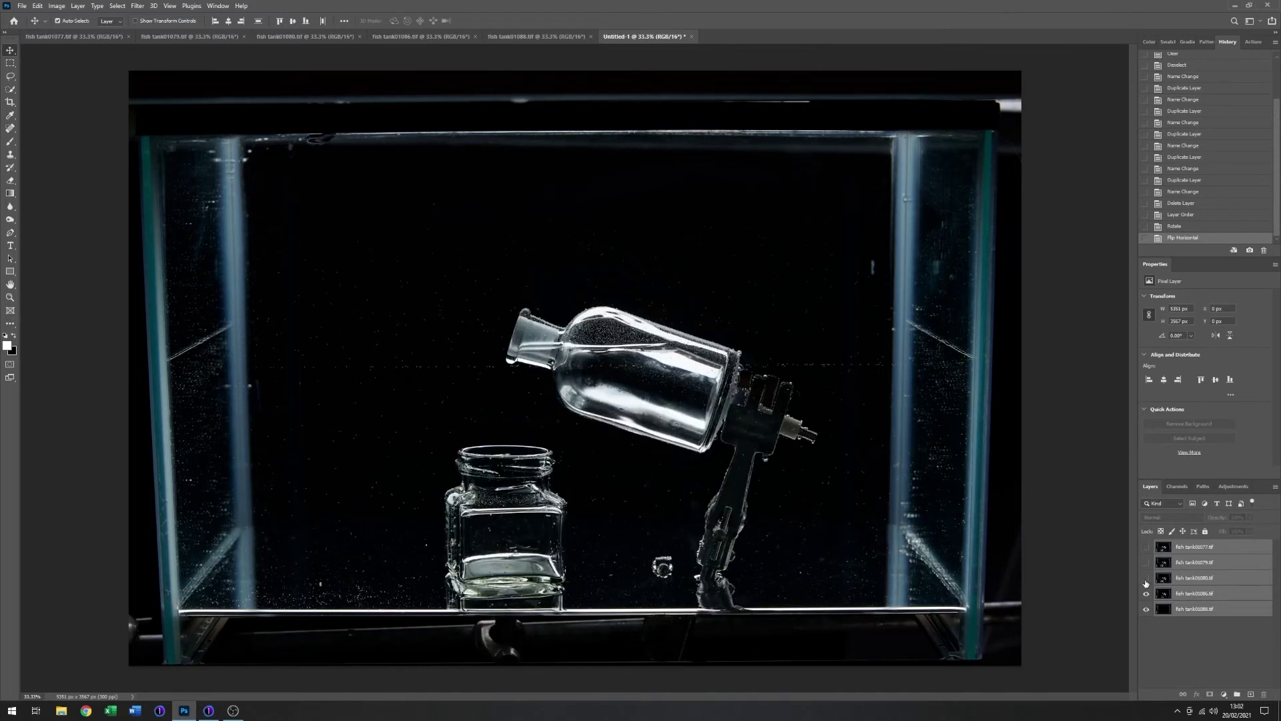
Compare the fish tank01080.tif splash layer with the image beneath by switching its visibility repeatedly, and make it the active layer.
click(1146, 578)
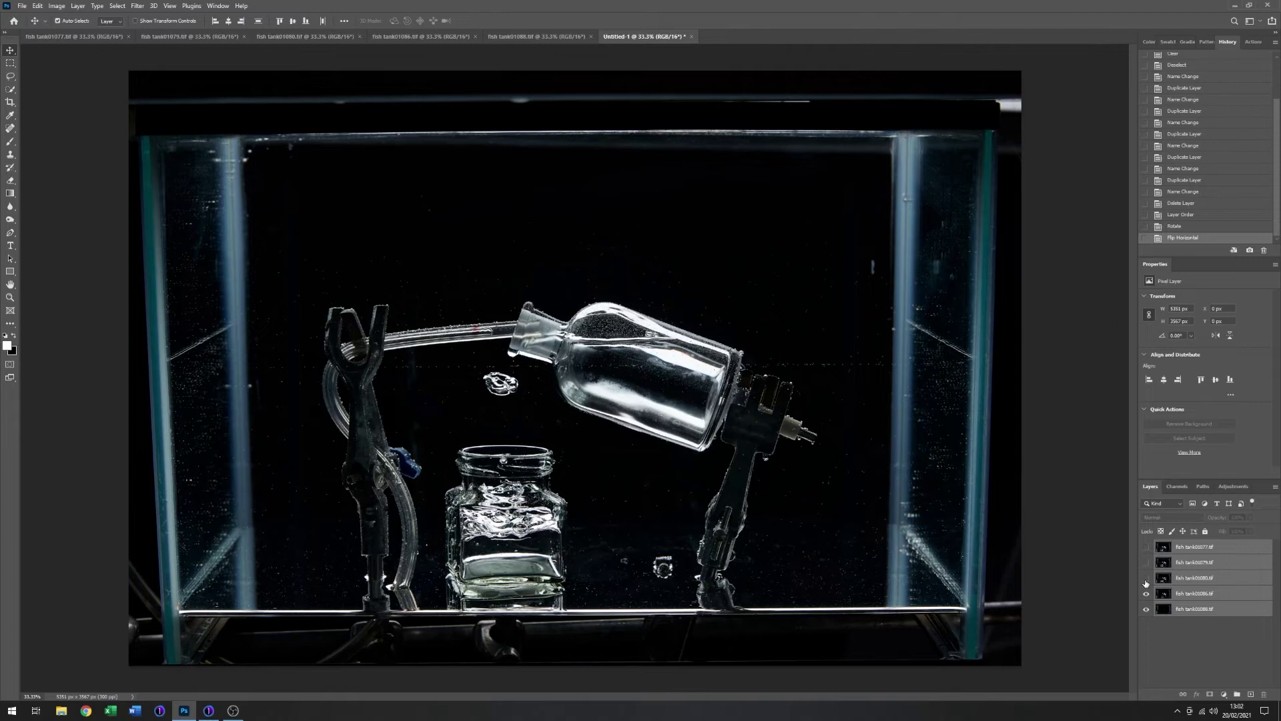
click(1147, 581)
click(1146, 579)
click(1146, 583)
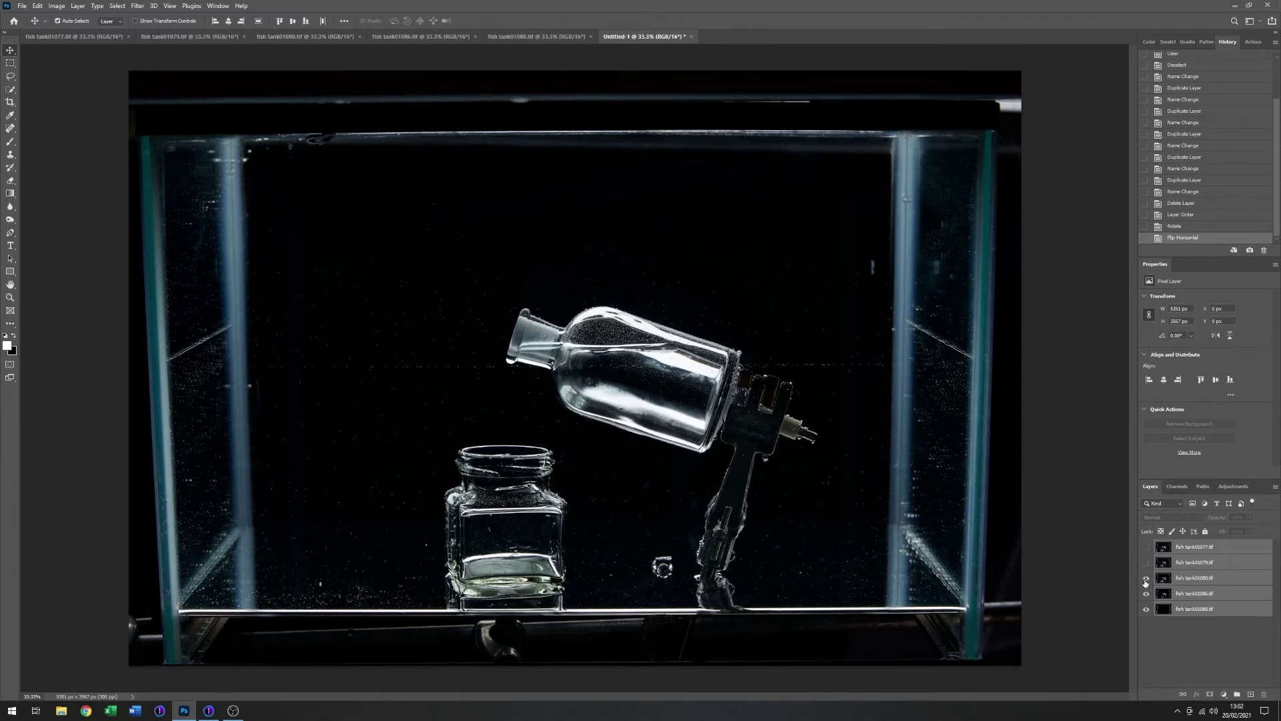
click(1146, 583)
click(1145, 582)
click(1146, 582)
click(1146, 583)
click(1145, 583)
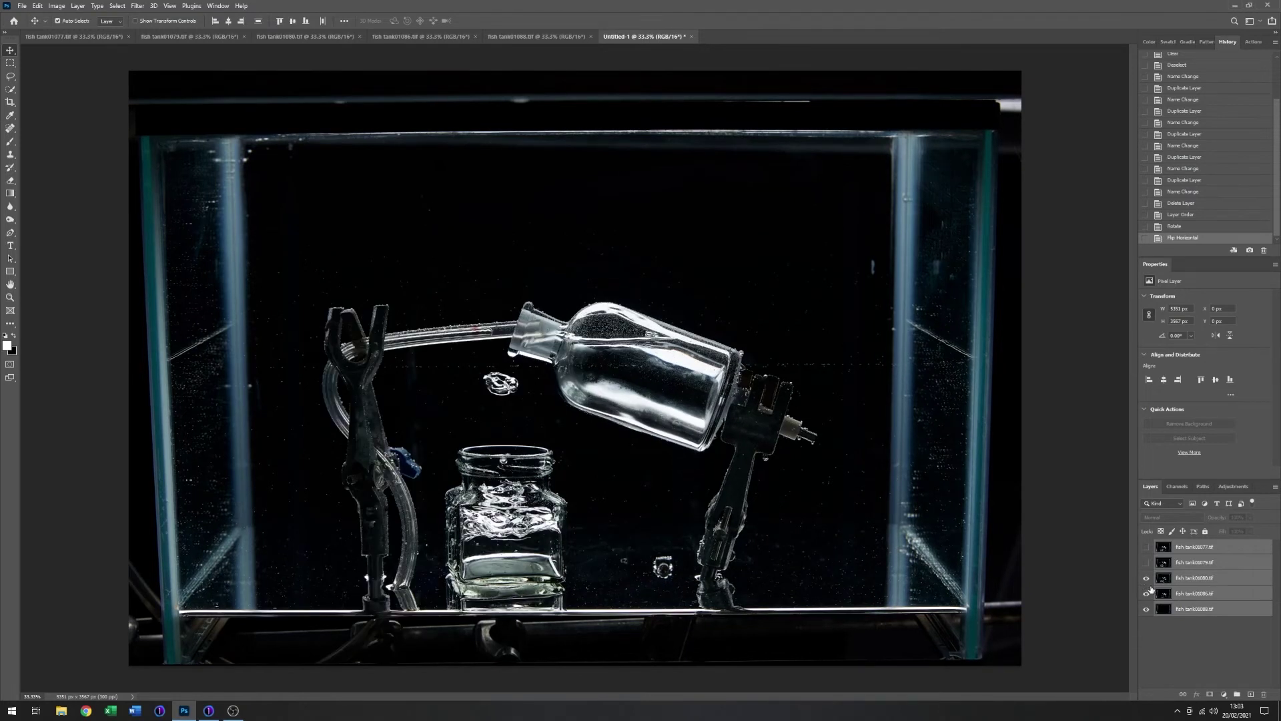
click(1244, 579)
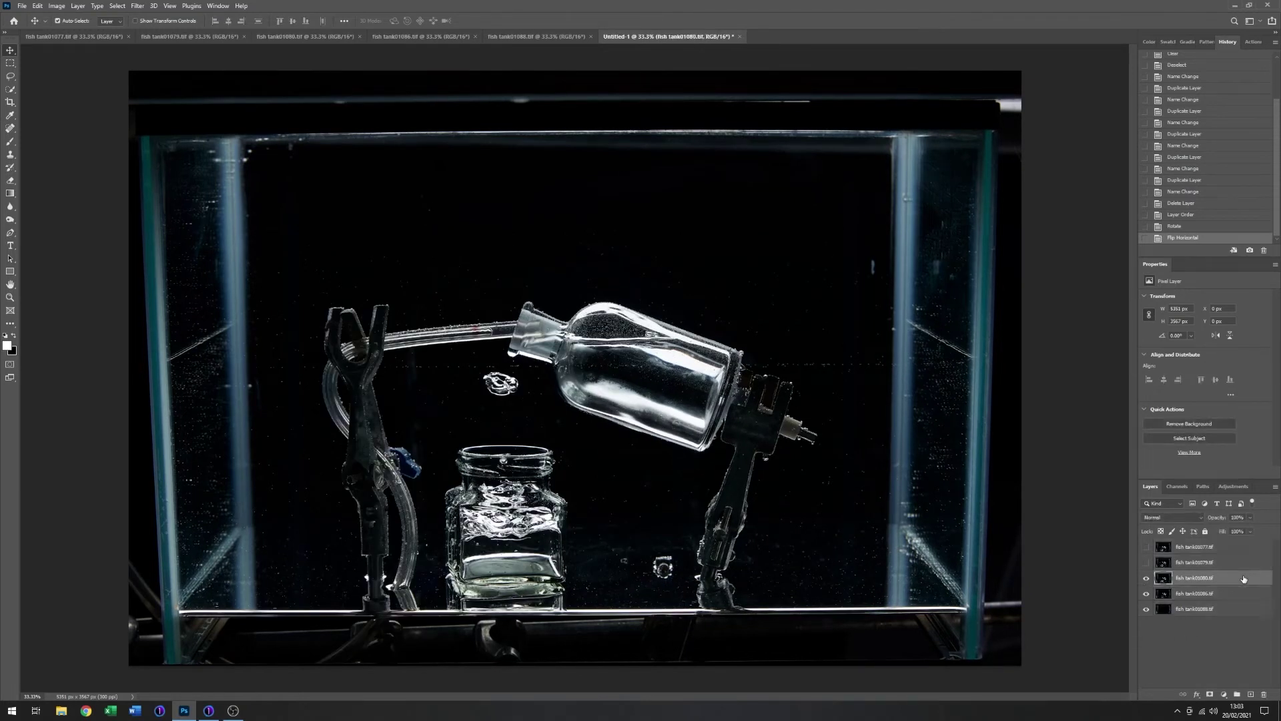
click(1146, 578)
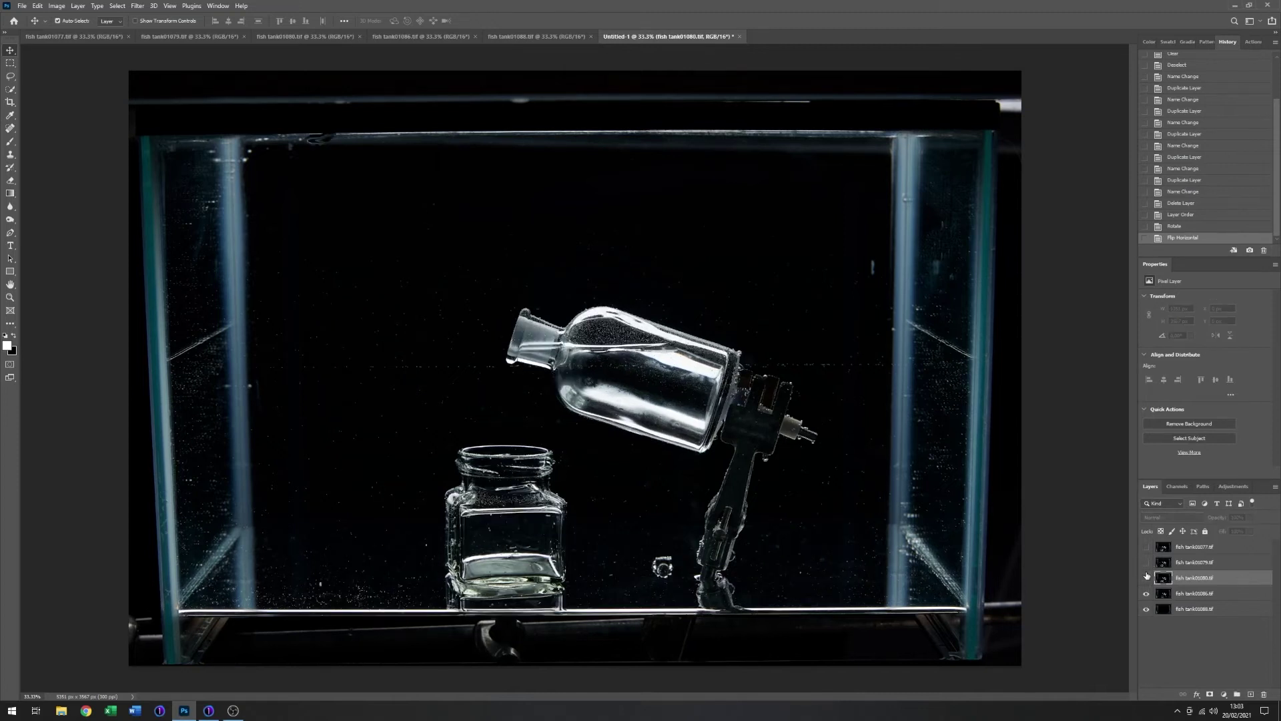
Compare the hose and splash photos with the bottle-and-jar image by switching the top four layers on and off.
click(1146, 578)
click(1146, 593)
click(1146, 562)
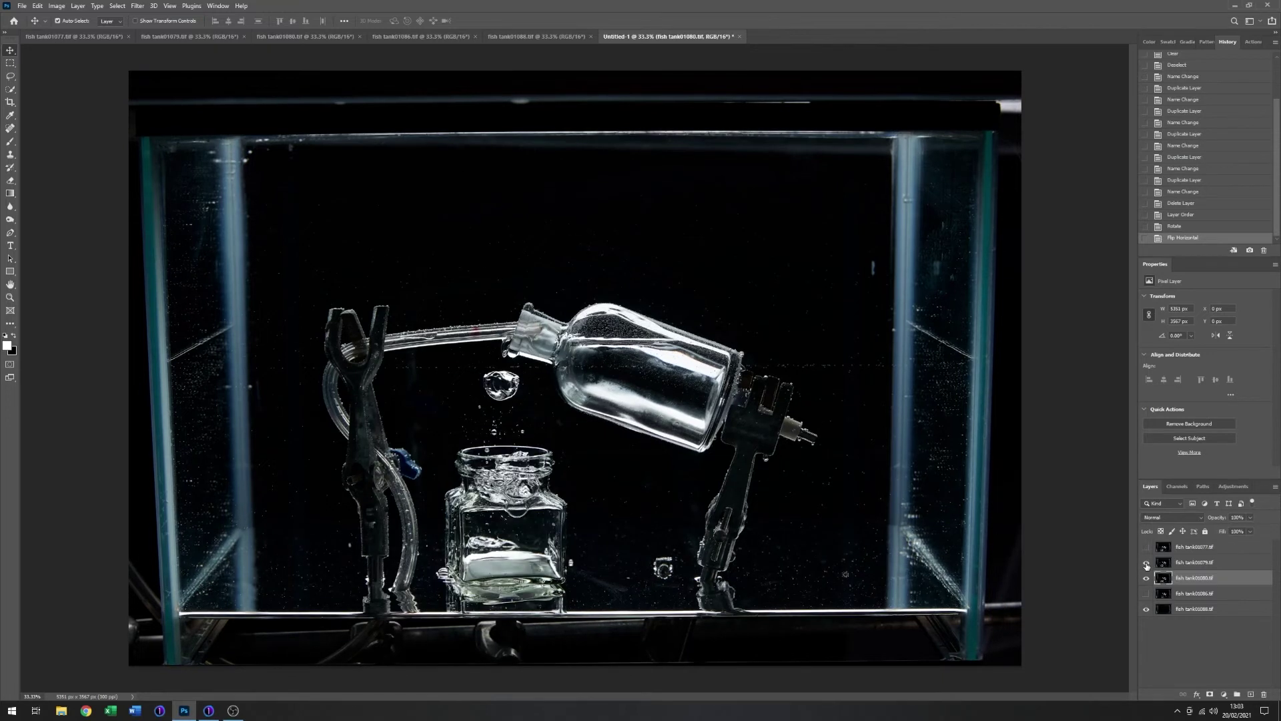
click(1147, 548)
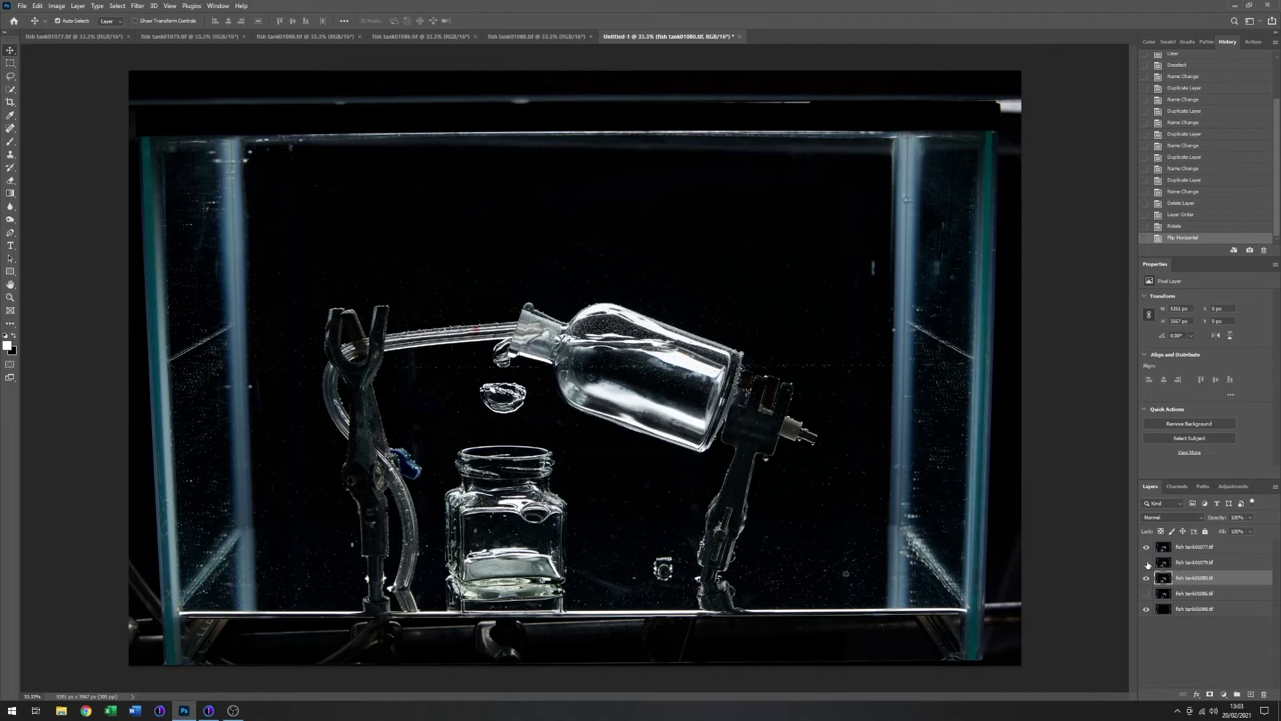
click(1146, 549)
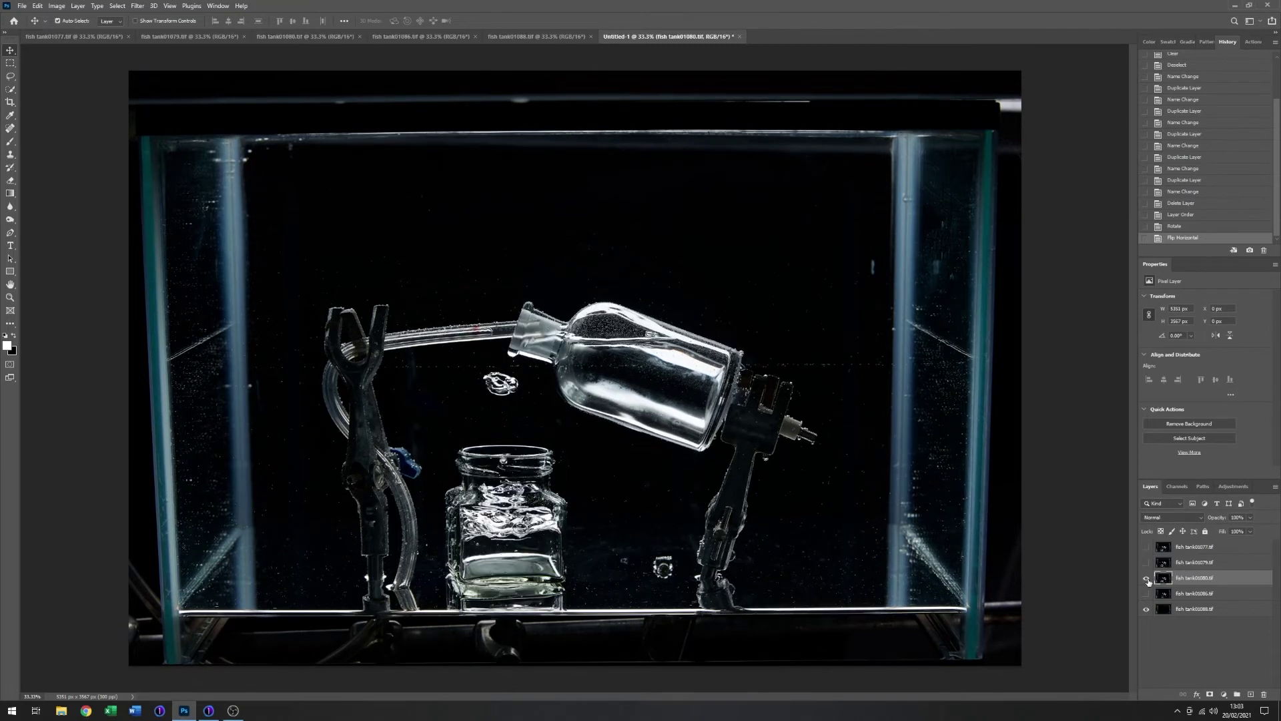
click(1147, 578)
click(1147, 593)
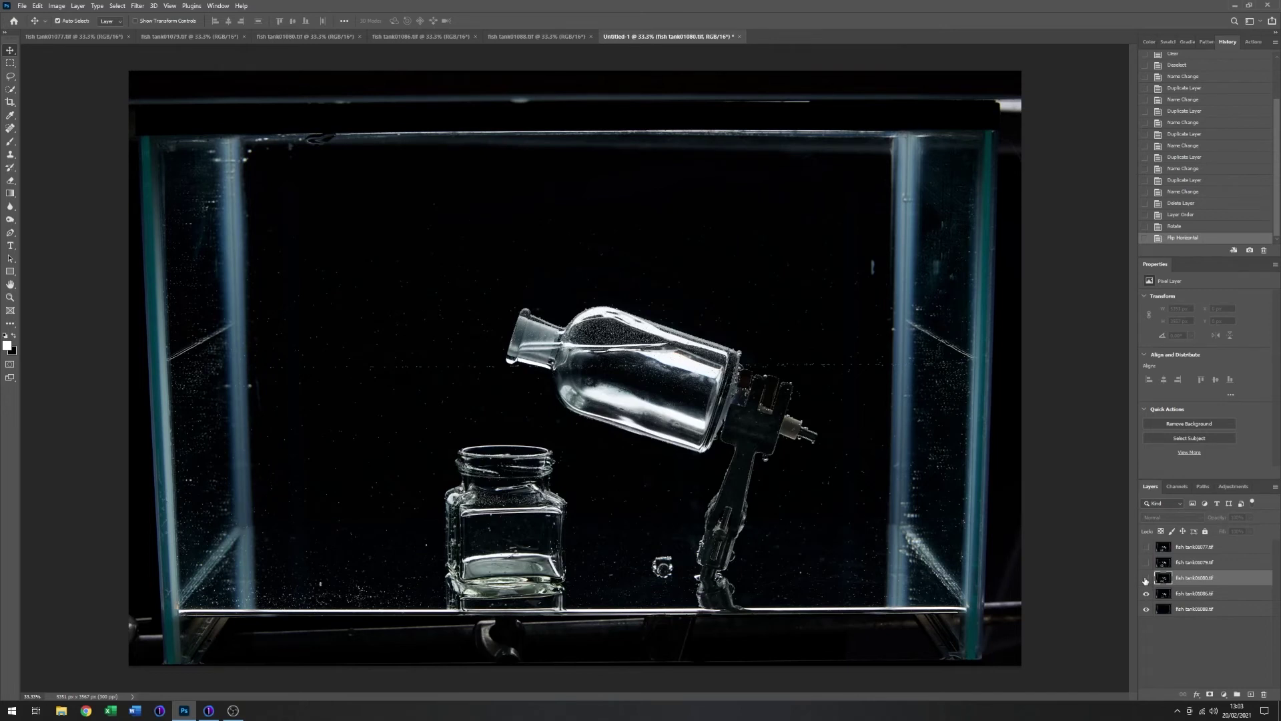
Show the fish tank01080.tif layer above the bottle-and-jar layer and lower its opacity to about 40%.
click(1237, 593)
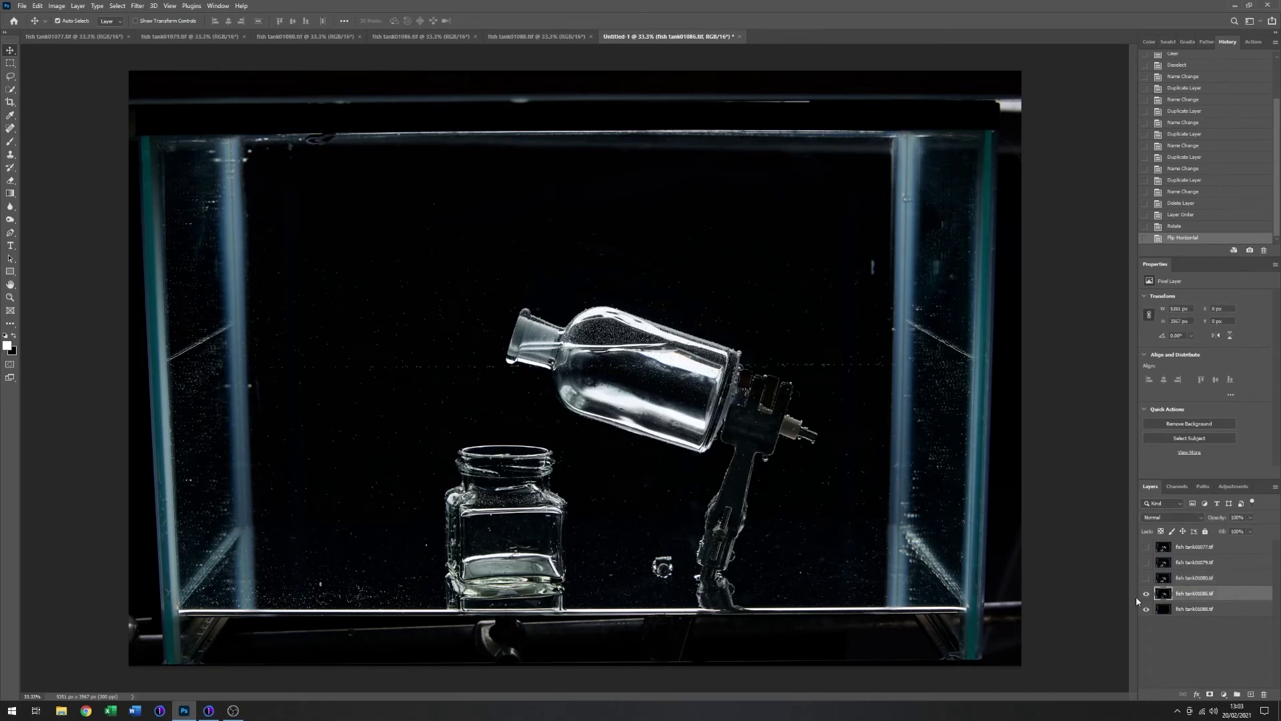
click(1146, 577)
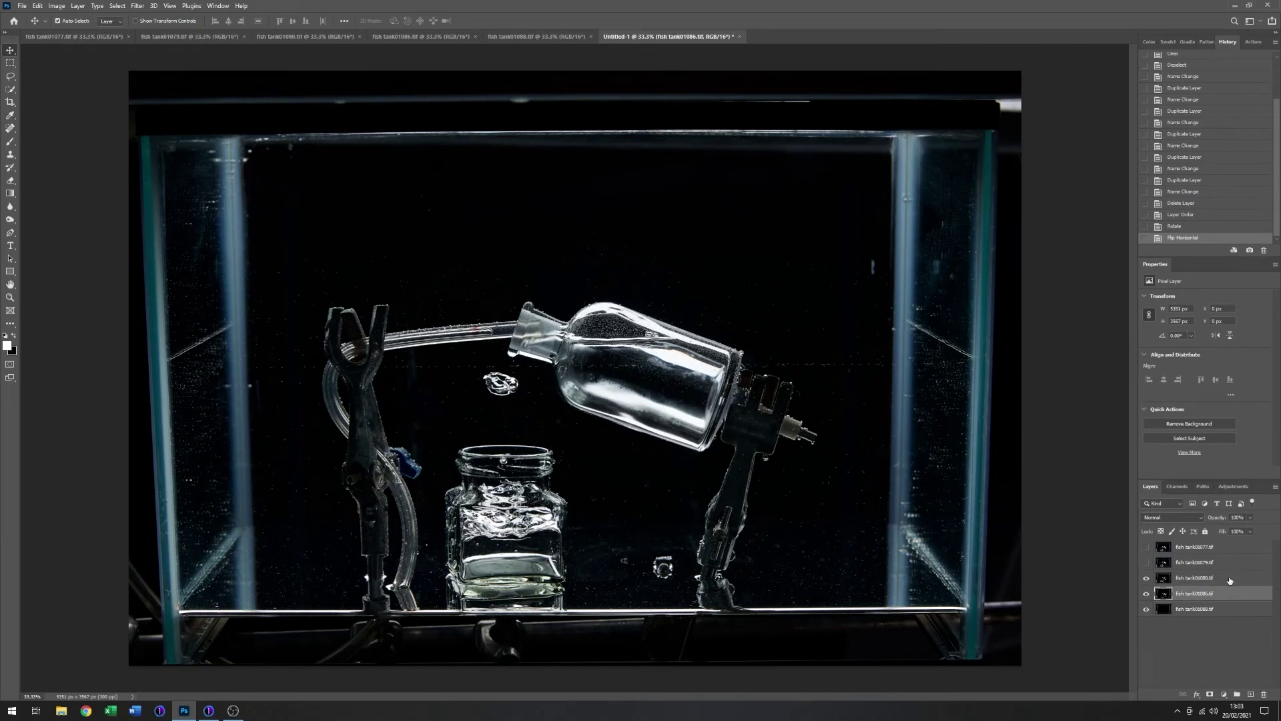
click(1230, 580)
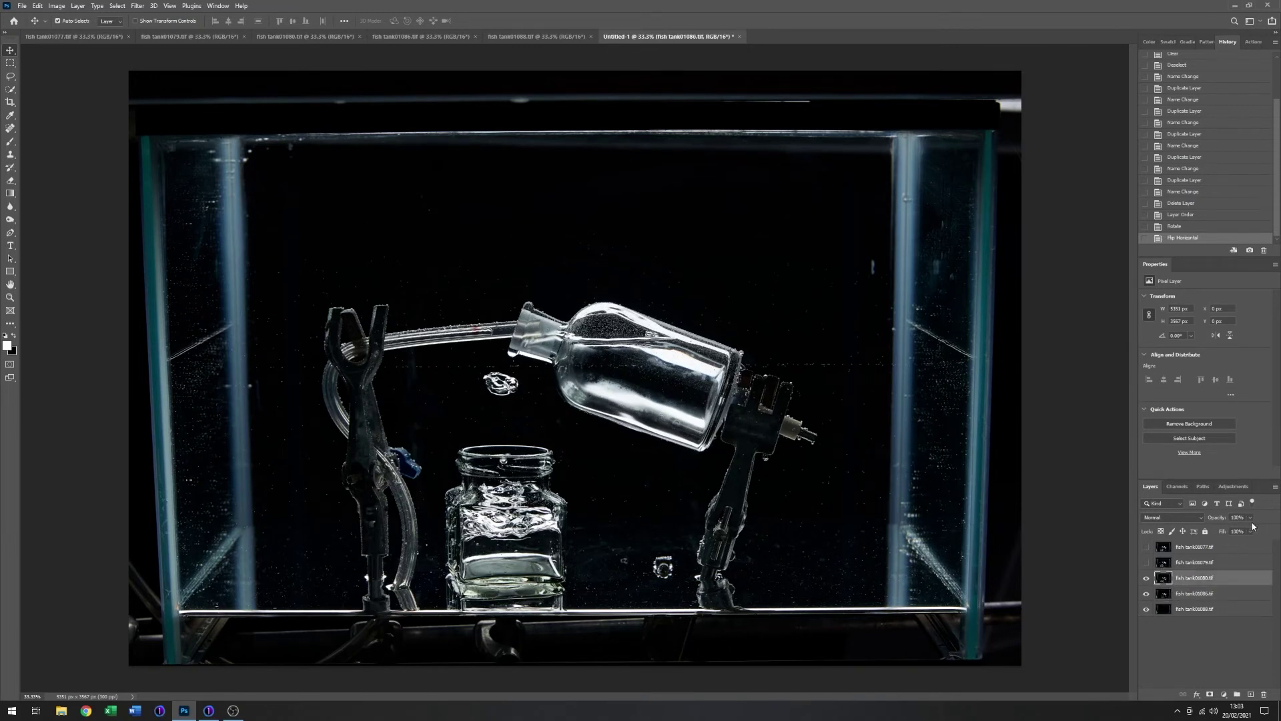
drag(1252, 530, 1226, 532)
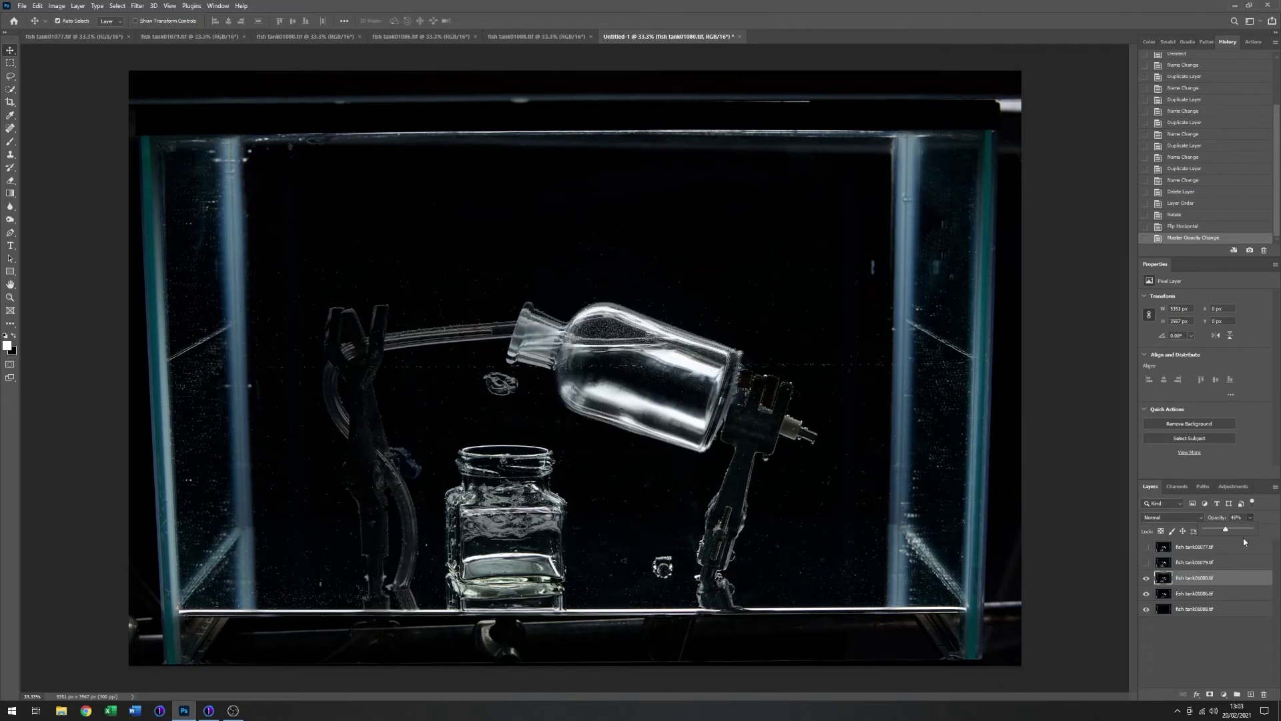
Rotate the fish tank01086.tif layer about 1.27° clockwise to match the bottle's tilt in the layer above.
click(1233, 595)
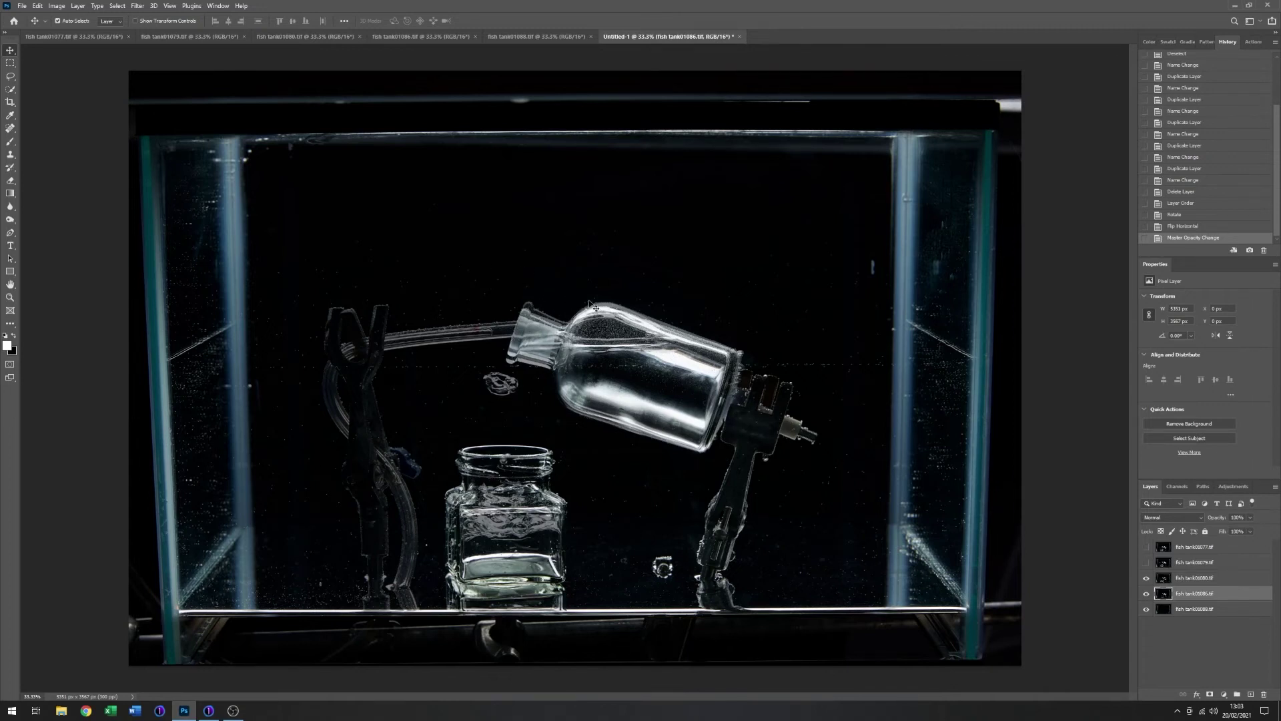
click(38, 6)
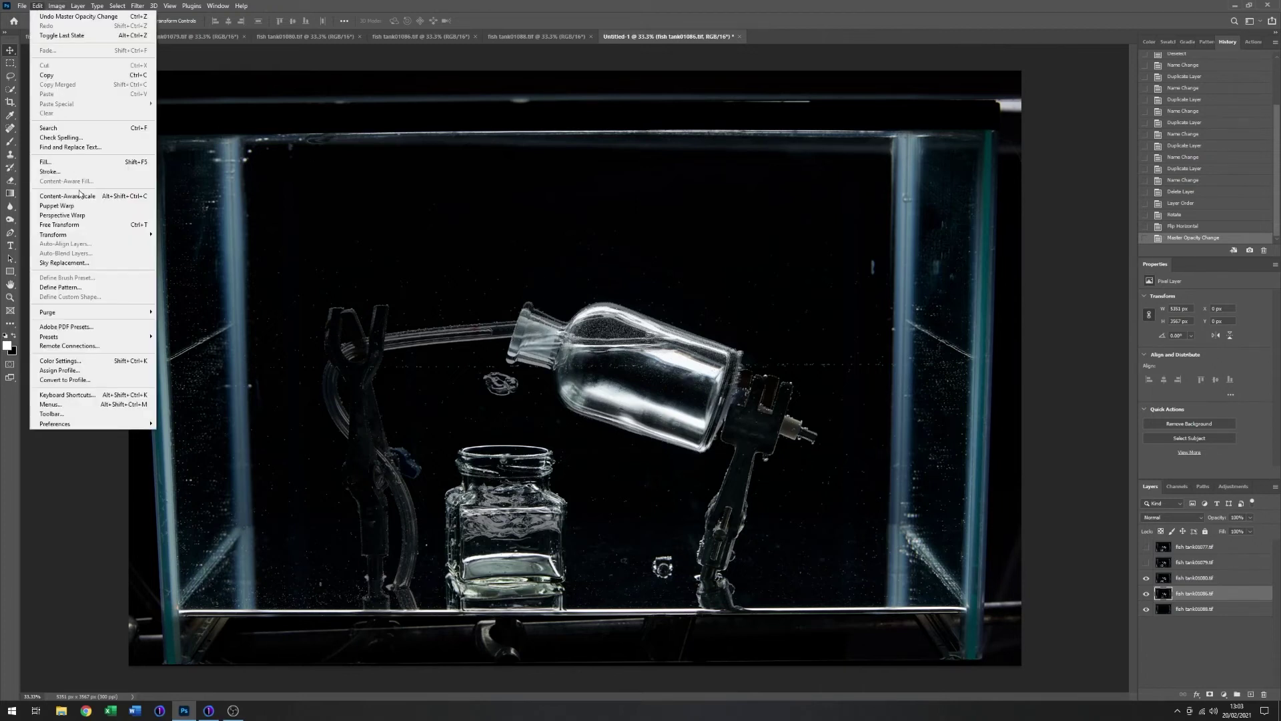
mouse_move(122, 236)
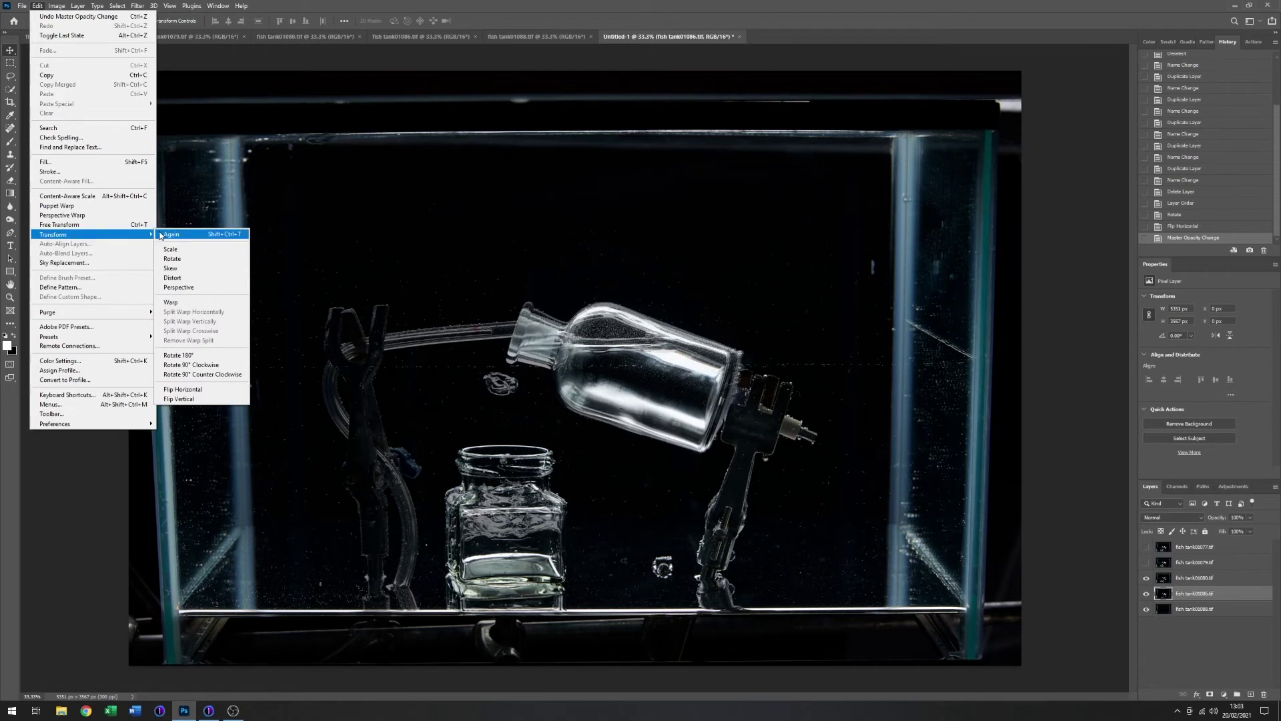
click(179, 260)
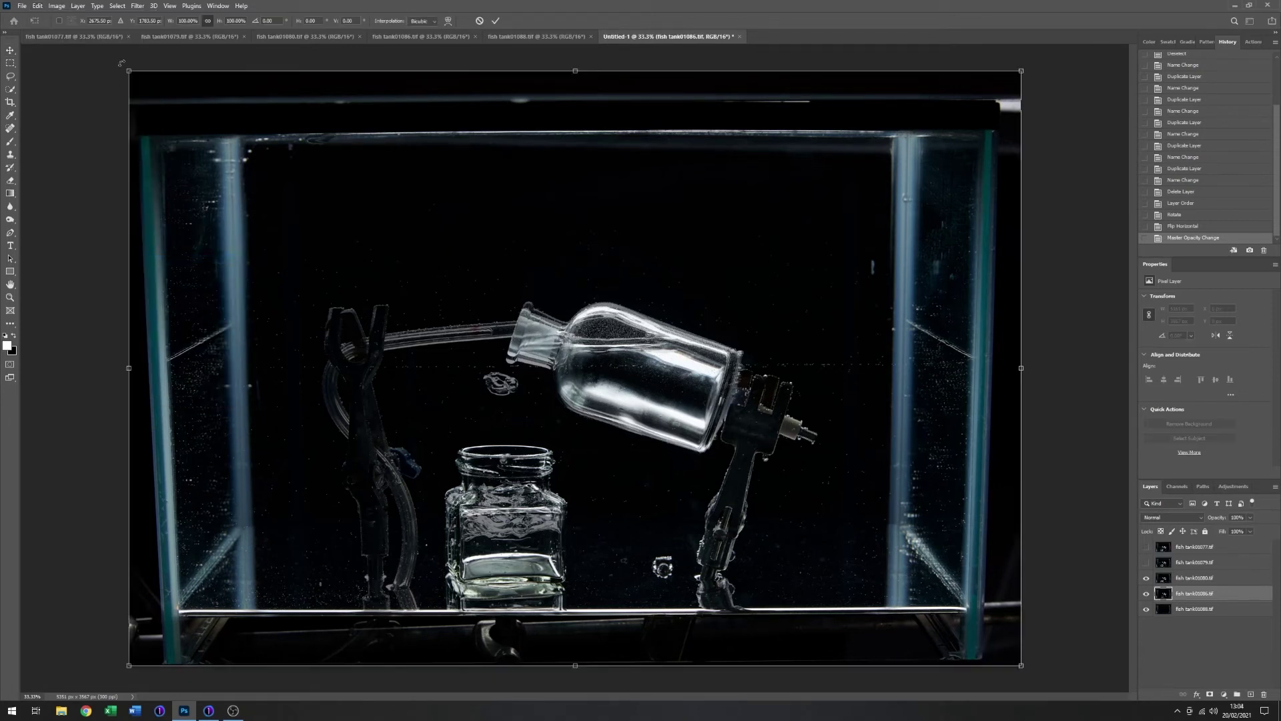
drag(122, 62, 141, 55)
Move and nudge the rotated layer until its bottle lines up with the one above, and apply the transformation.
drag(764, 284, 763, 279)
key(Right)
key(Right)
key(Right)
key(Right)
key(Right)
key(Right)
key(Right)
key(Right)
key(Right)
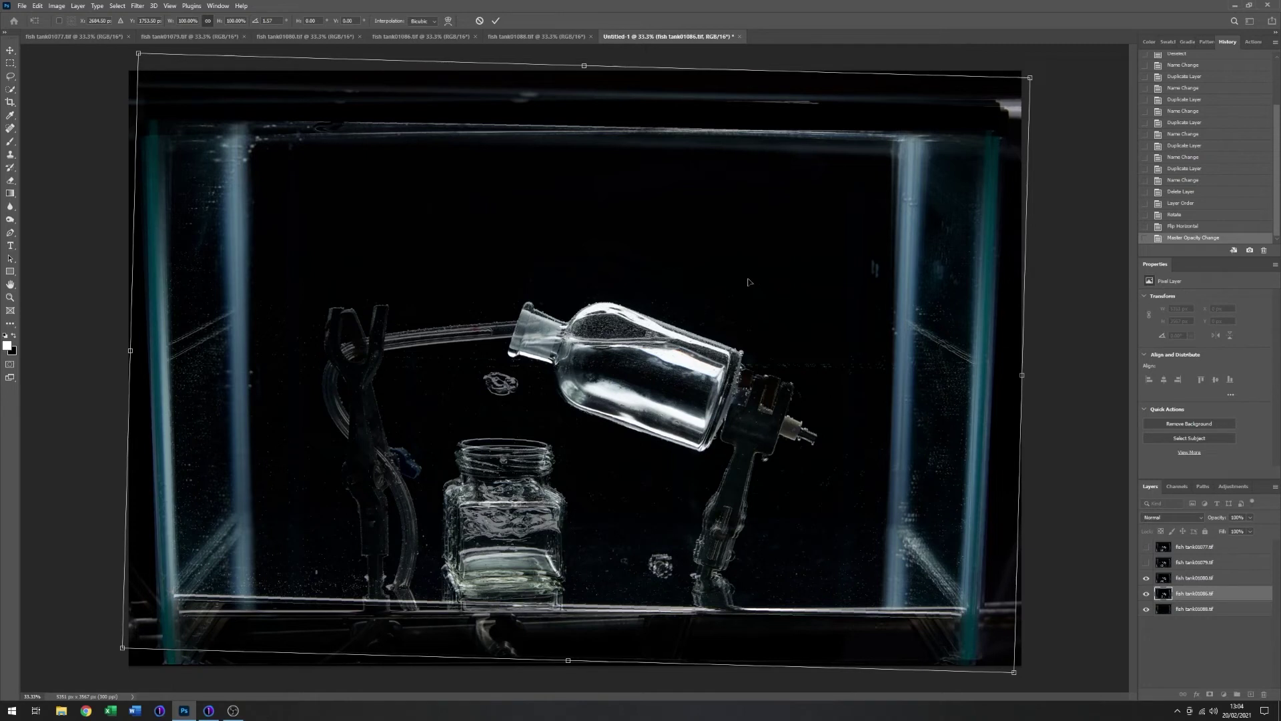
click(495, 22)
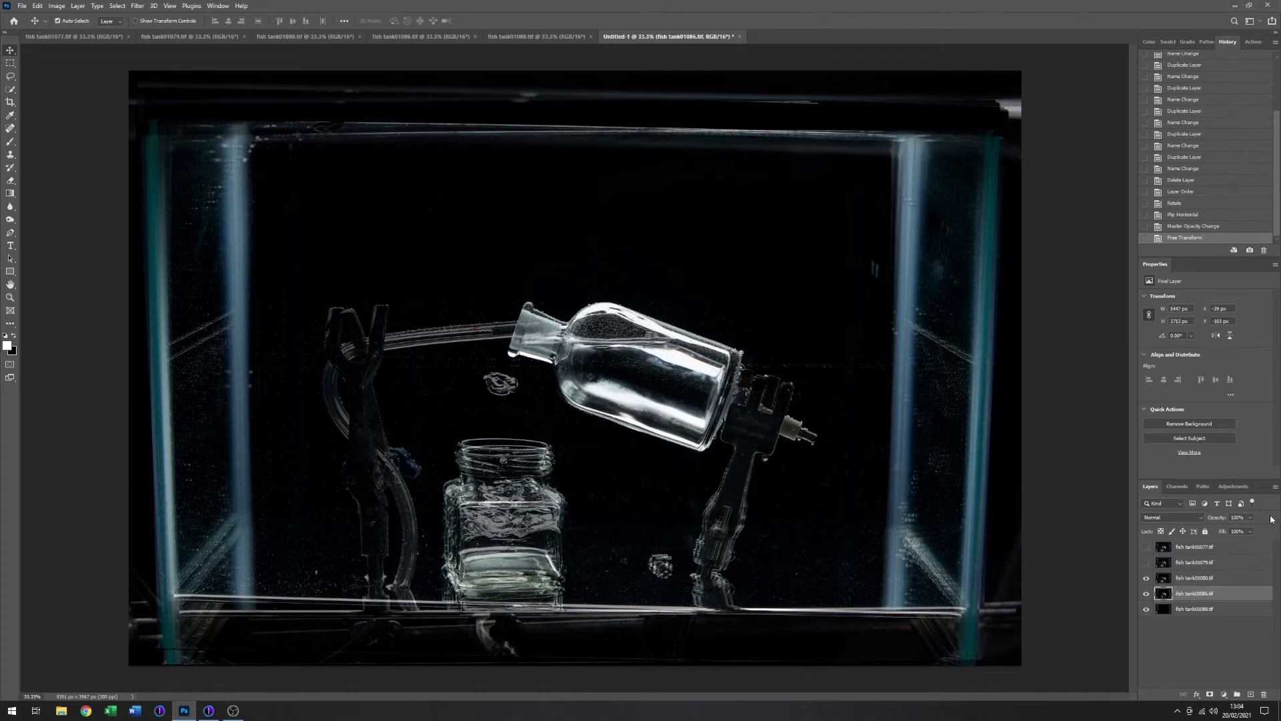
Restore the fish tank01080.tif layer to 100% opacity and hide it.
click(1242, 579)
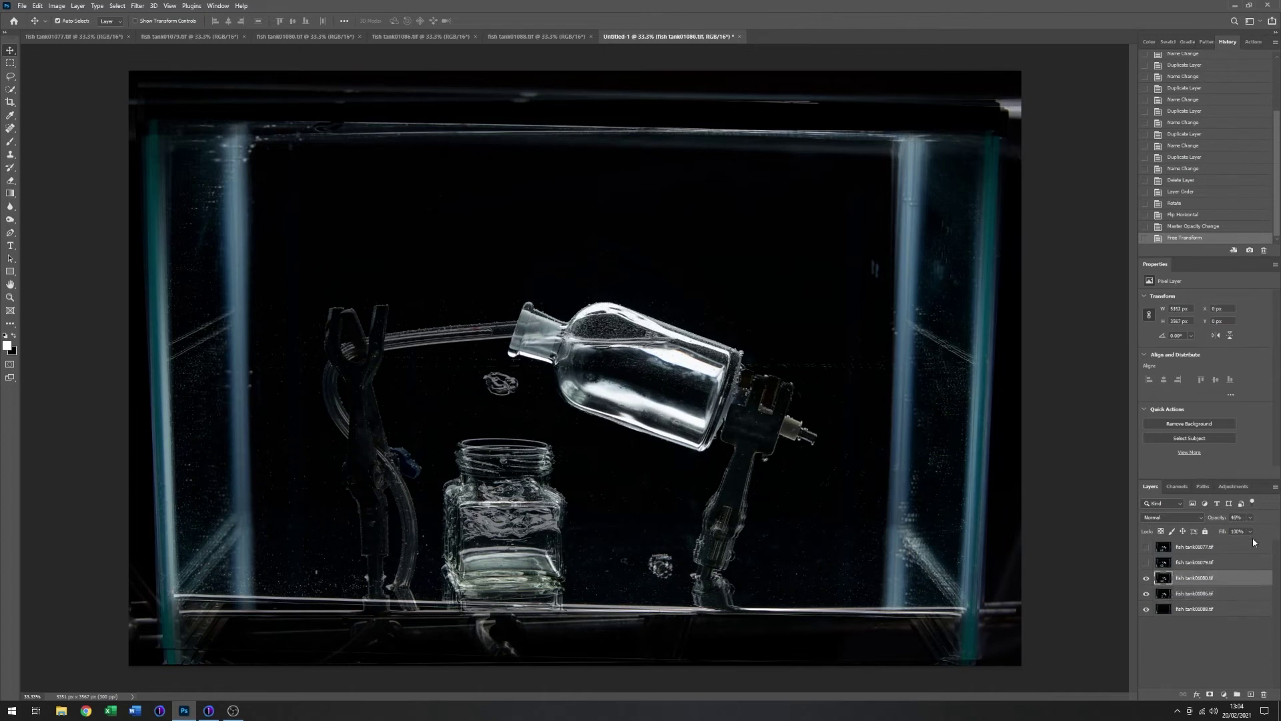
click(1250, 519)
drag(1278, 535, 1279, 535)
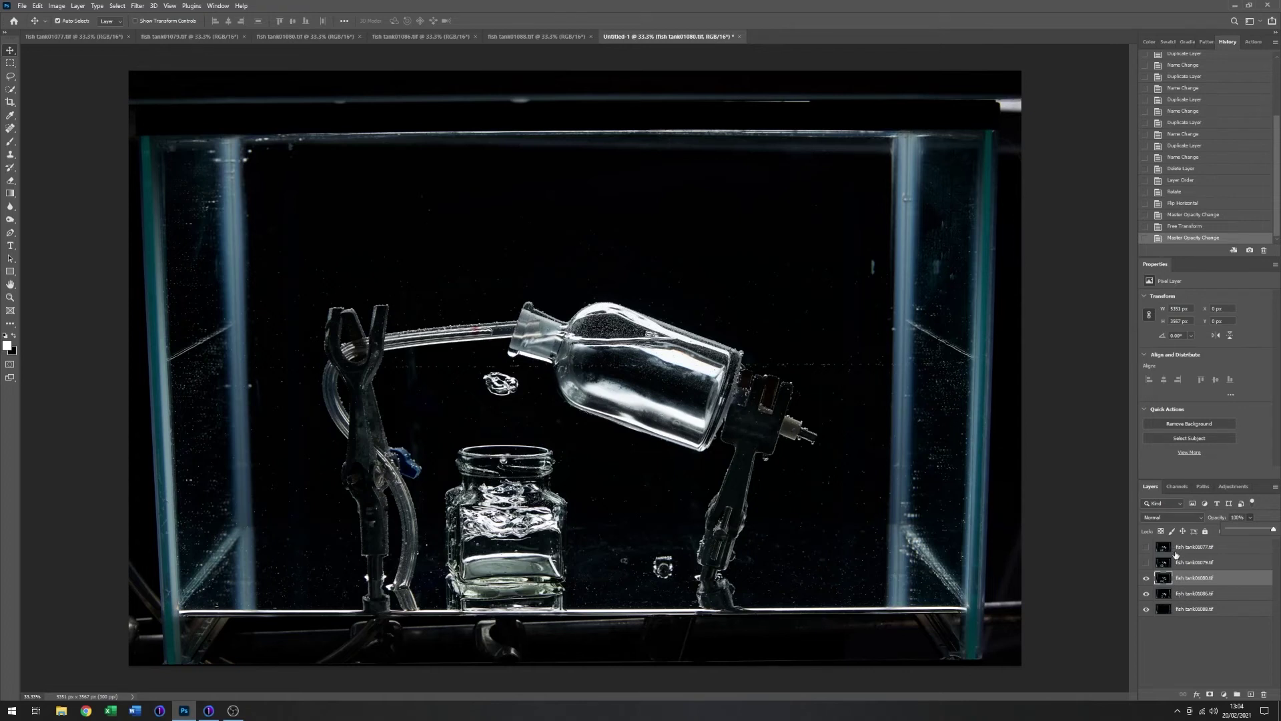
click(1146, 578)
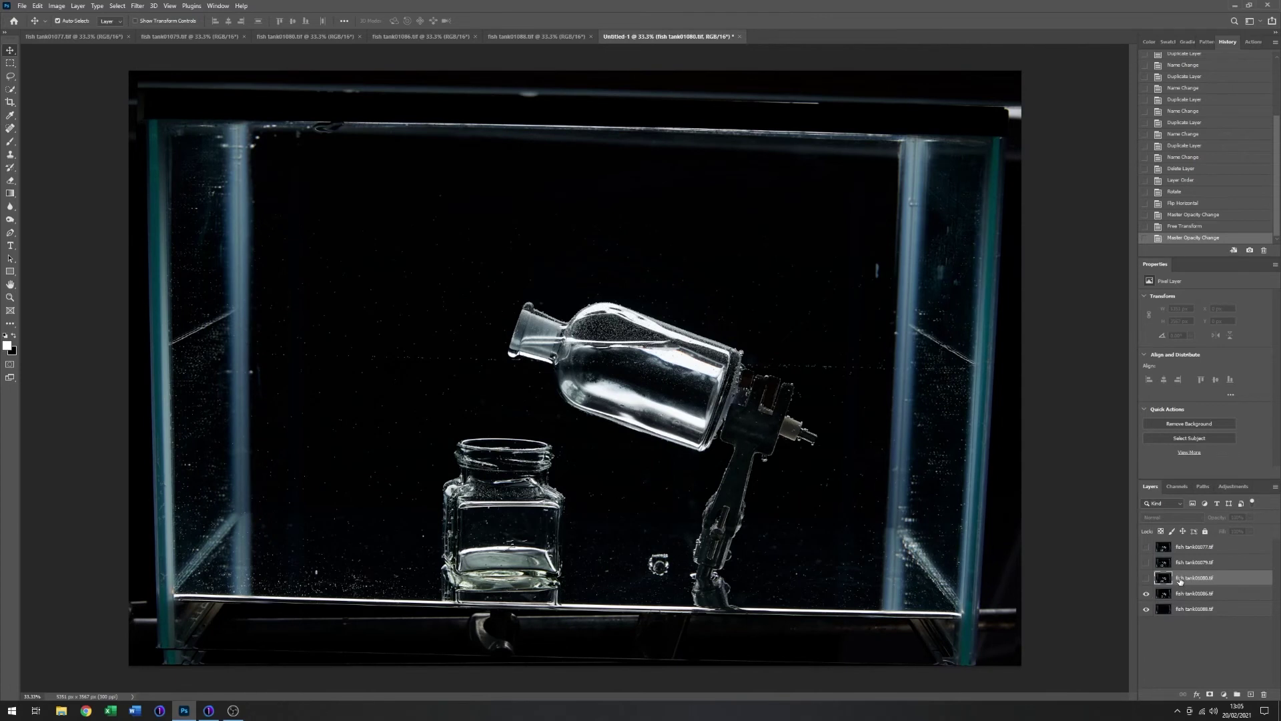
Add a layer mask to the fish tank01086.tif layer and paint out the clamp and stand supporting the bottle.
click(1184, 596)
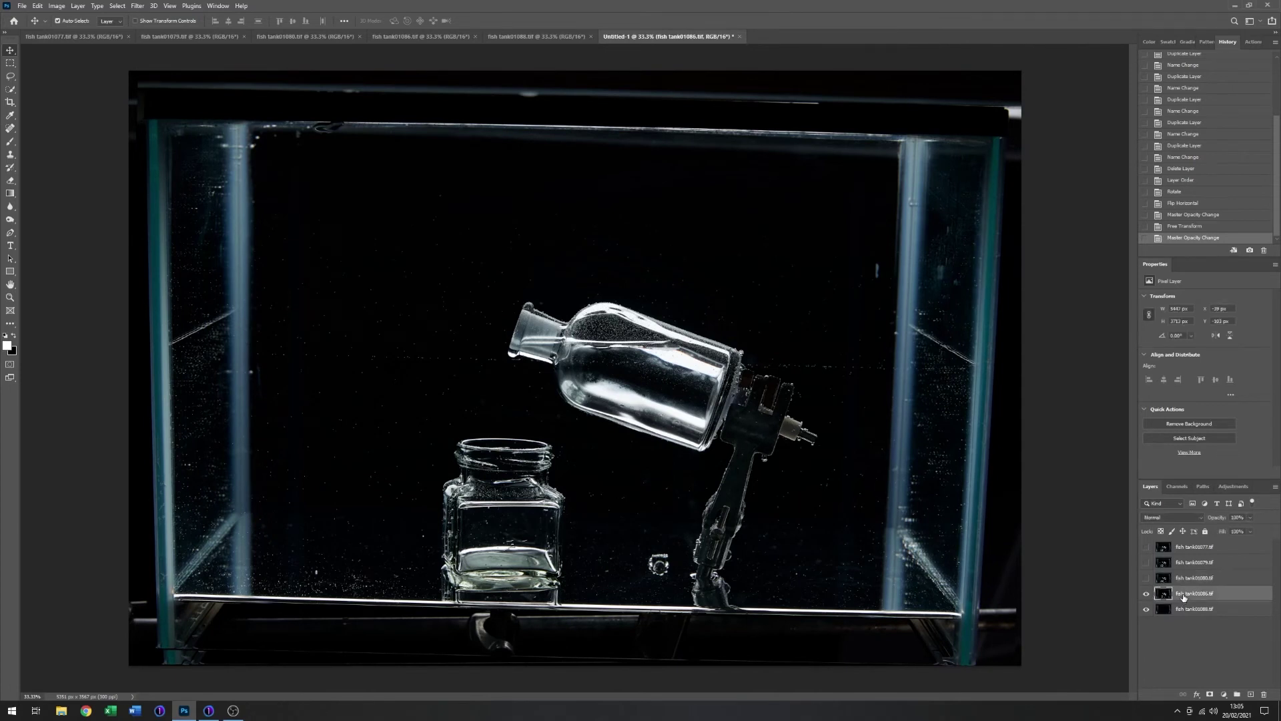
click(1211, 695)
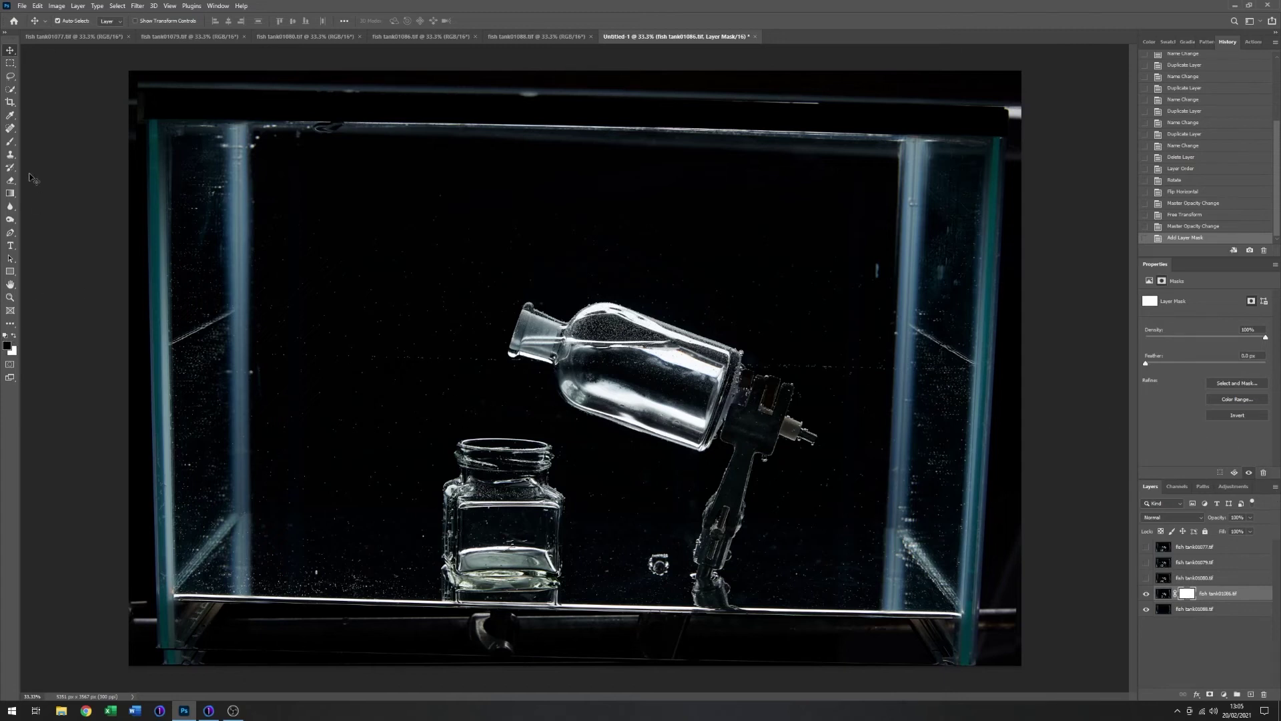
click(9, 142)
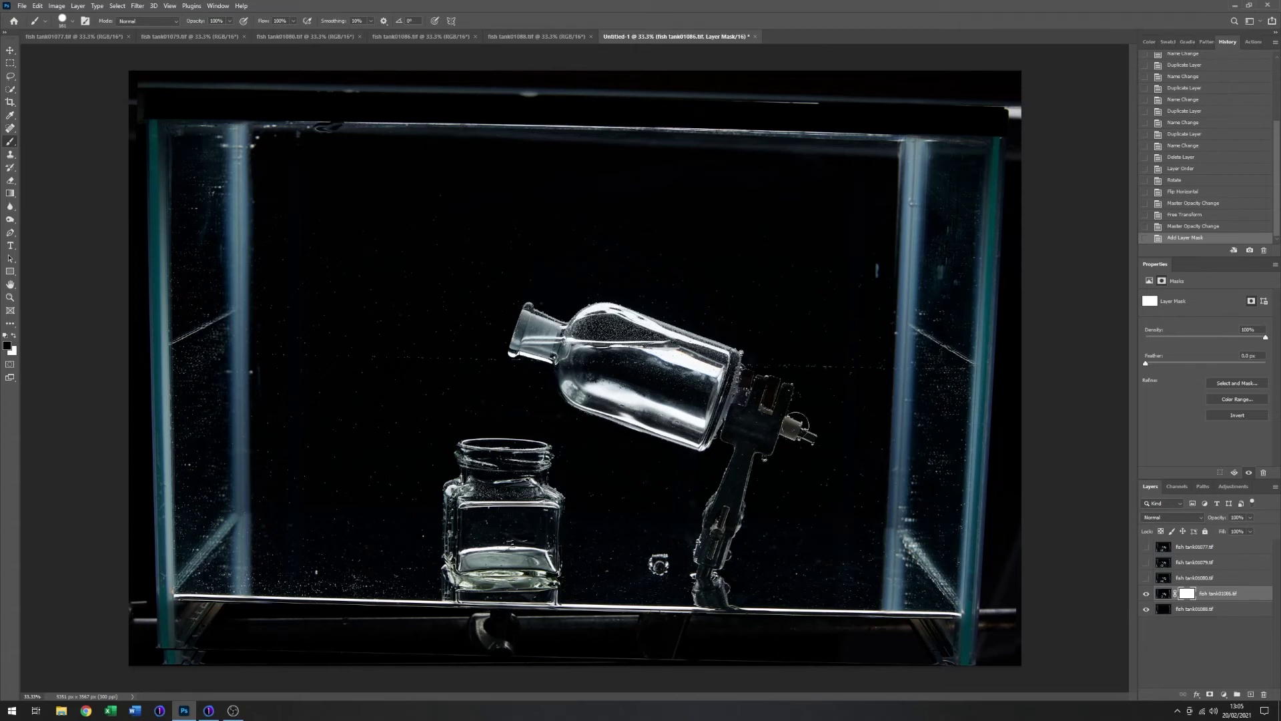
mouse_move(790, 388)
mouse_down()
mouse_move(771, 444)
mouse_move(805, 427)
mouse_move(794, 400)
mouse_move(758, 443)
mouse_move(791, 366)
mouse_move(734, 490)
mouse_move(711, 505)
mouse_move(748, 524)
mouse_move(714, 534)
mouse_move(721, 554)
mouse_move(701, 573)
mouse_move(654, 564)
mouse_move(688, 591)
mouse_move(741, 594)
mouse_move(667, 570)
mouse_up()
mouse_move(732, 466)
mouse_down()
mouse_move(778, 348)
mouse_move(734, 449)
mouse_move(766, 358)
mouse_move(733, 445)
mouse_move(758, 354)
mouse_move(740, 373)
mouse_move(754, 360)
mouse_move(729, 460)
mouse_move(769, 378)
mouse_move(749, 346)
mouse_move(757, 365)
mouse_up()
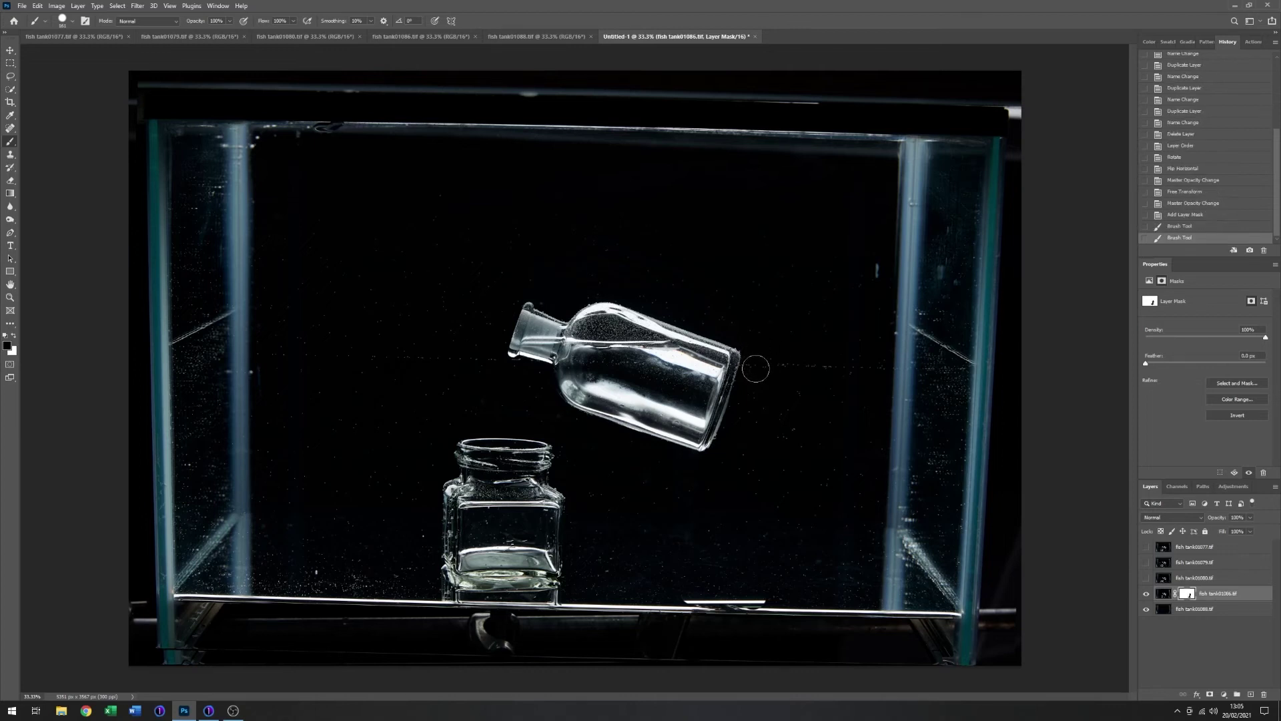
Mask out the remaining clamp fragments along the bottle's base with a brush of about 91 px and 75% hardness.
click(10, 299)
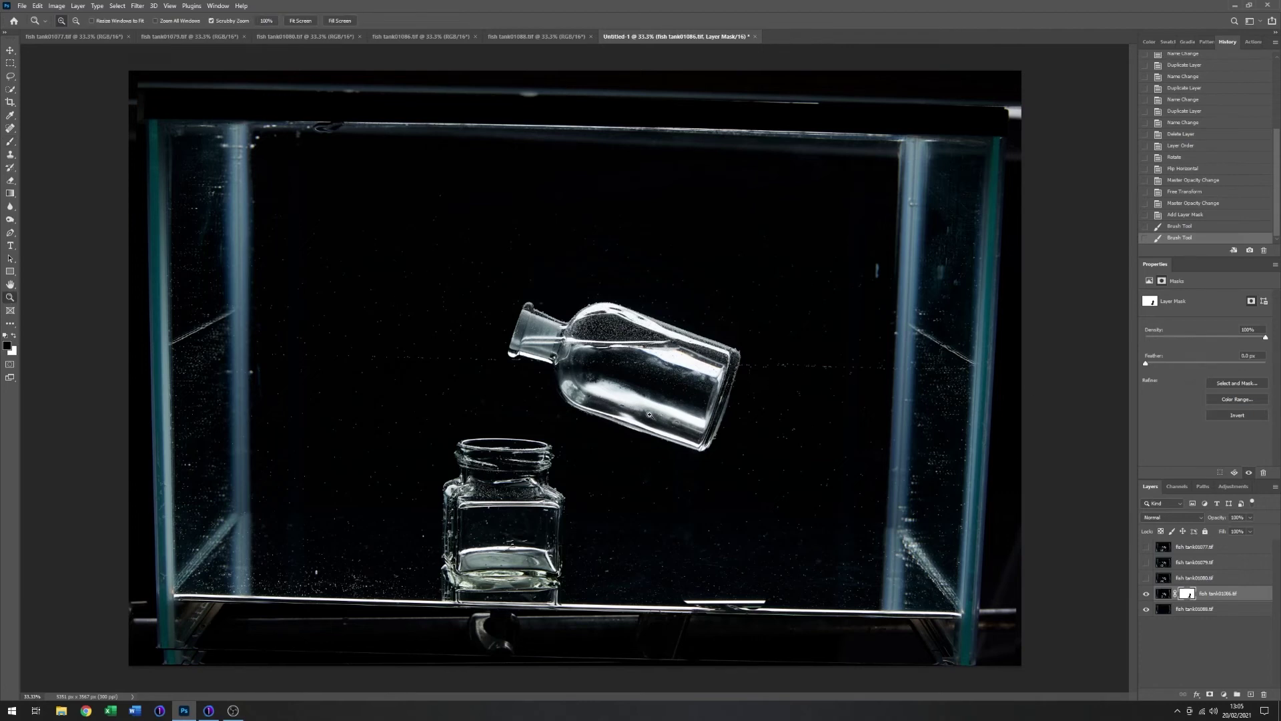
click(740, 387)
click(723, 418)
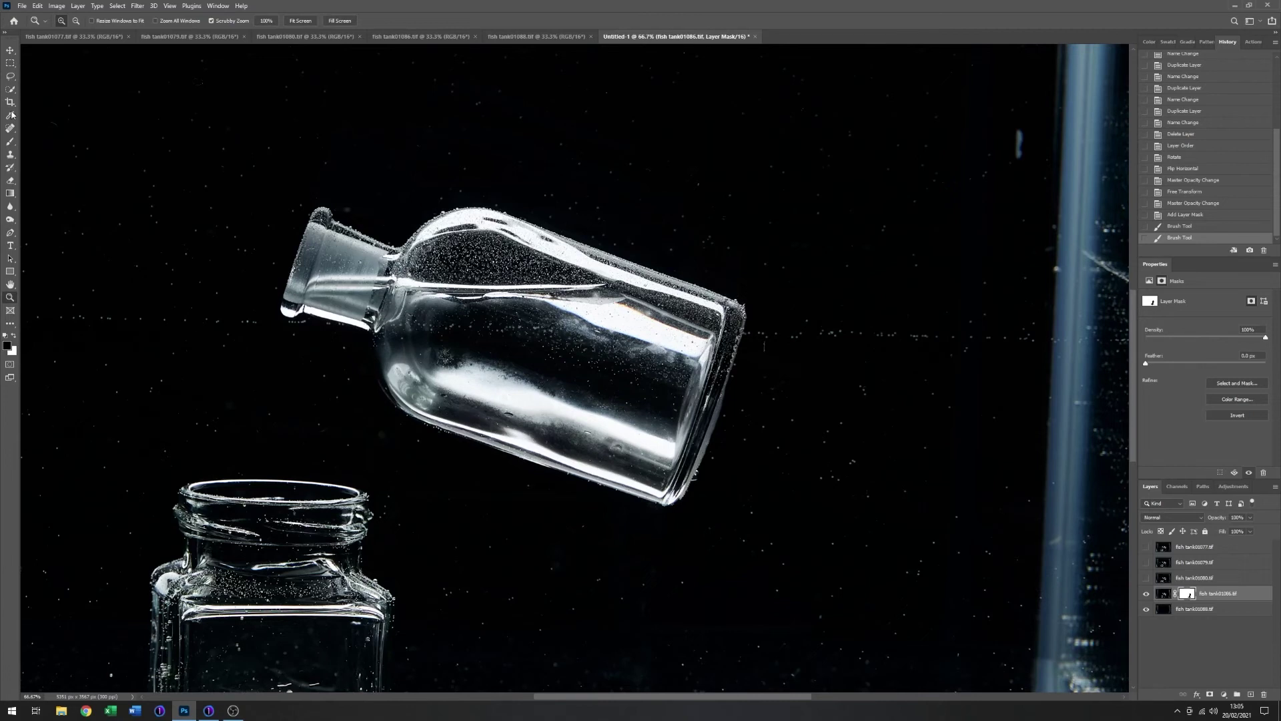
click(11, 141)
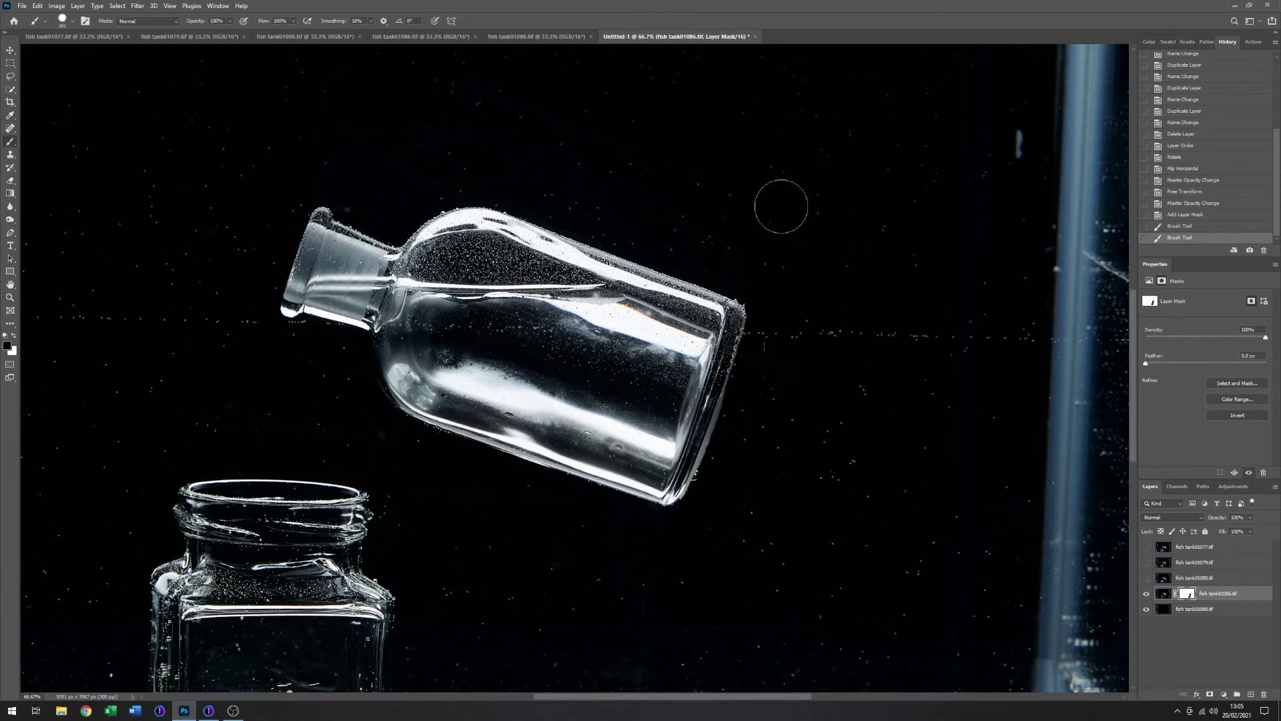
right_click(782, 206)
drag(893, 256, 864, 232)
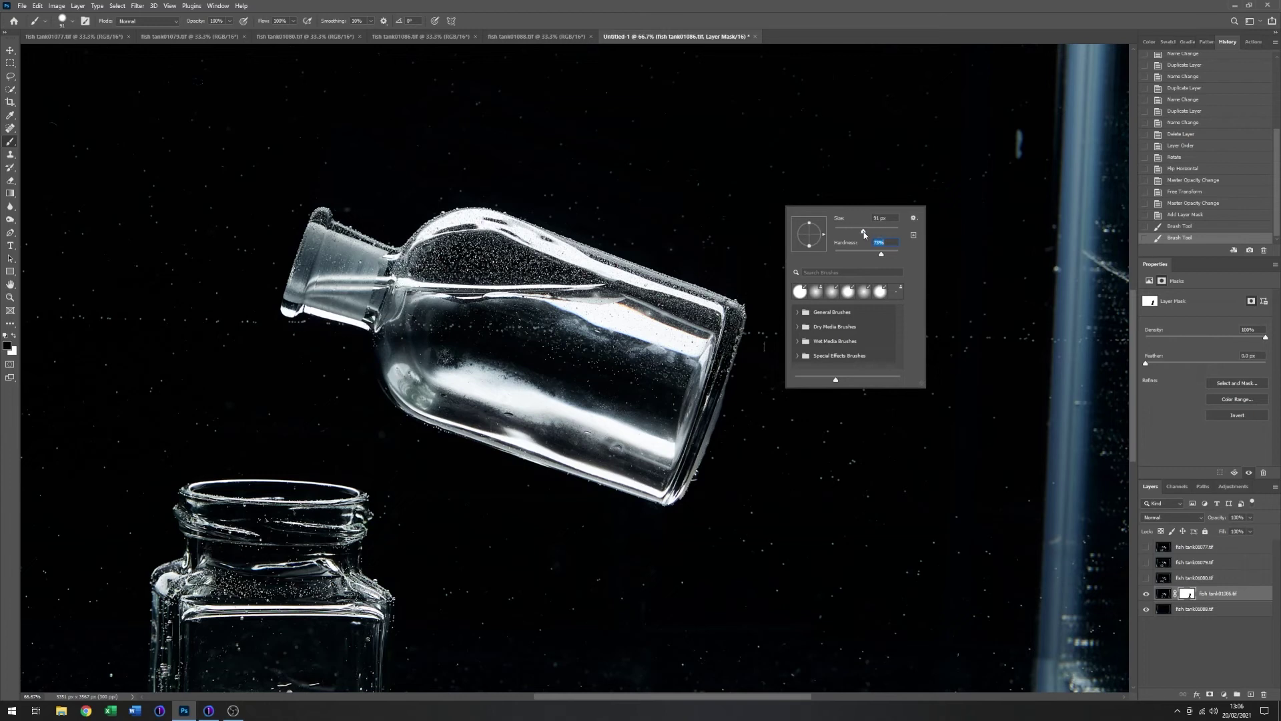
click(765, 337)
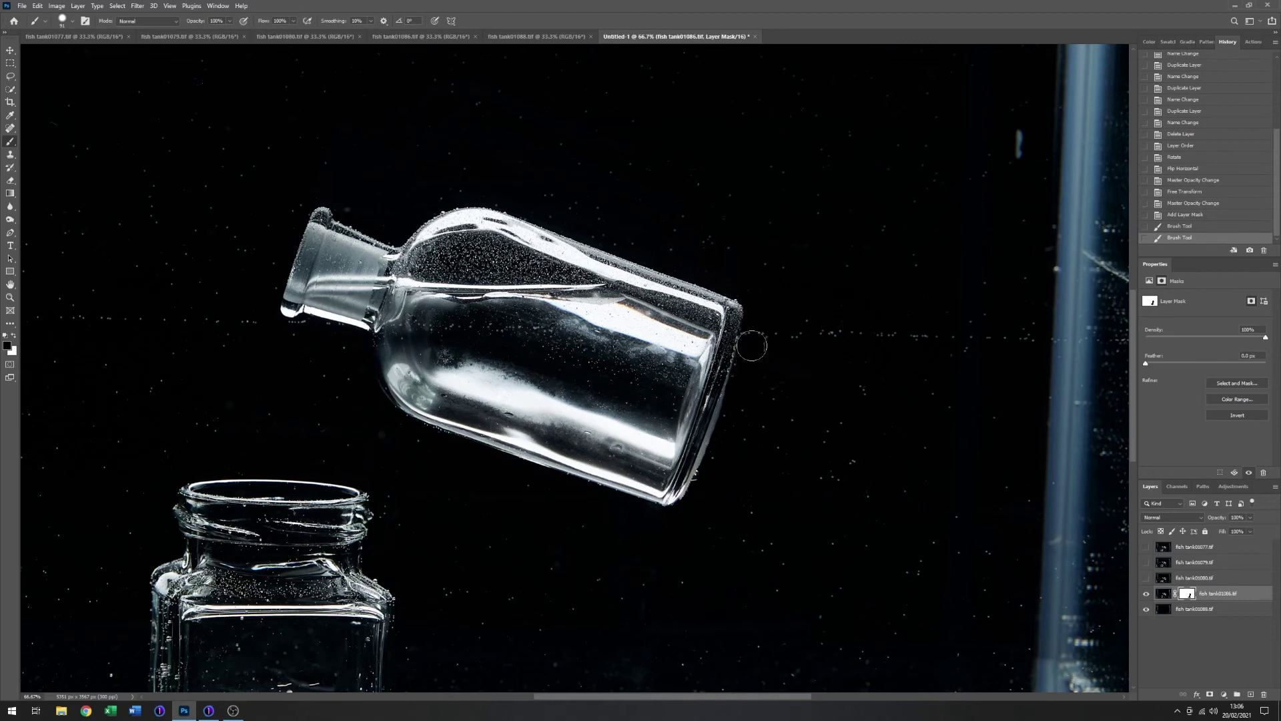
mouse_move(741, 386)
mouse_down()
mouse_move(729, 443)
mouse_move(741, 372)
mouse_move(736, 401)
mouse_up()
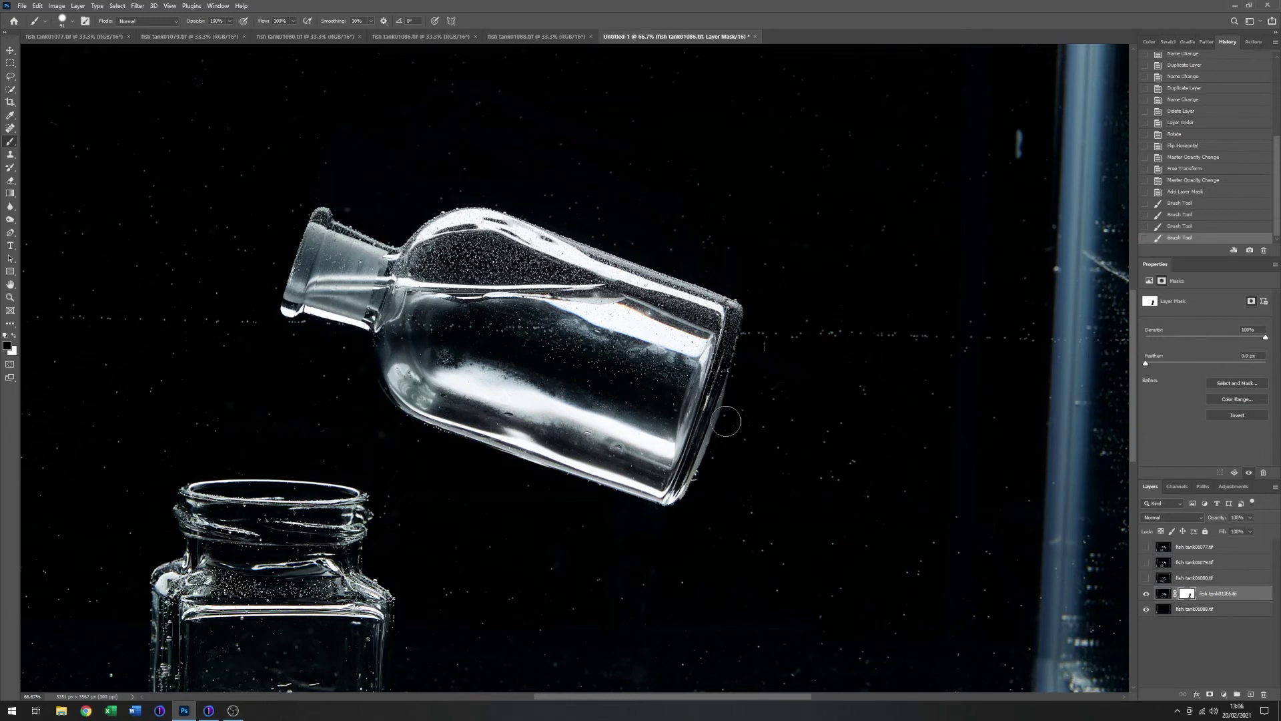
mouse_move(726, 421)
mouse_down()
mouse_move(724, 400)
mouse_move(692, 506)
mouse_up()
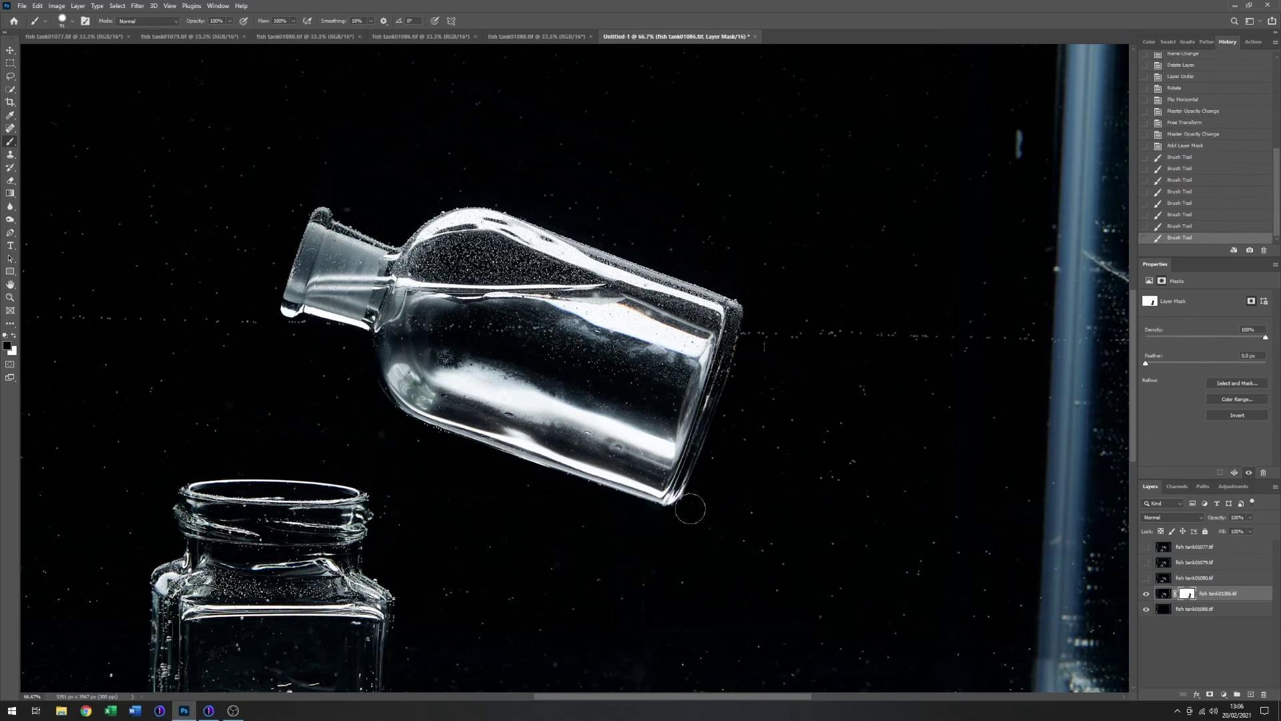
click(690, 509)
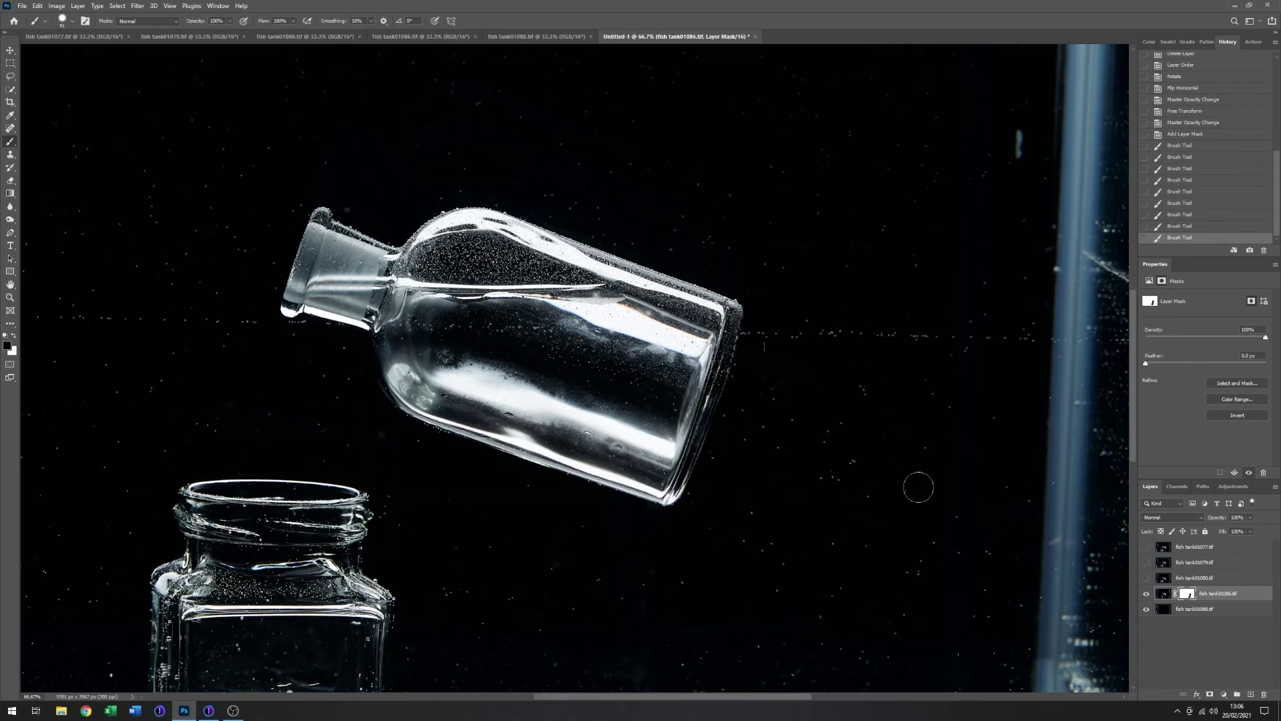
Show the fish tank01080.tif layer and the hose layer directly above it, and add a layer mask to the upper one.
click(1146, 580)
click(1145, 562)
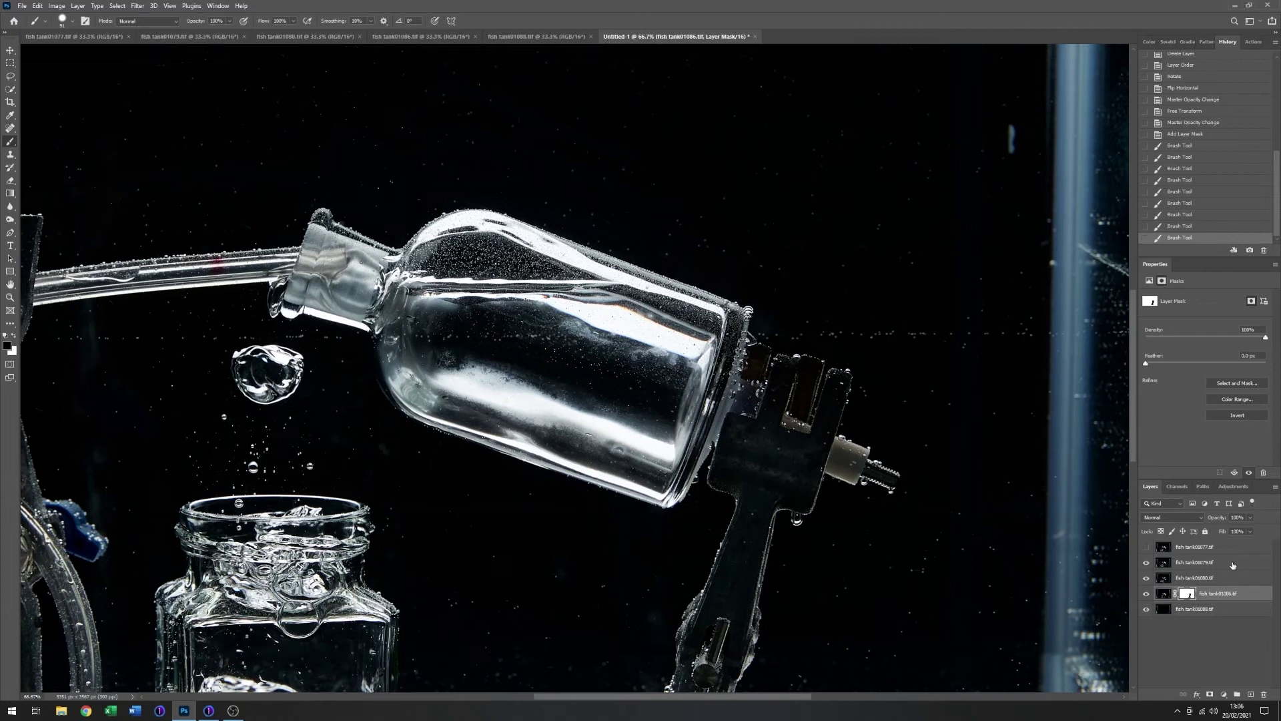
click(1233, 565)
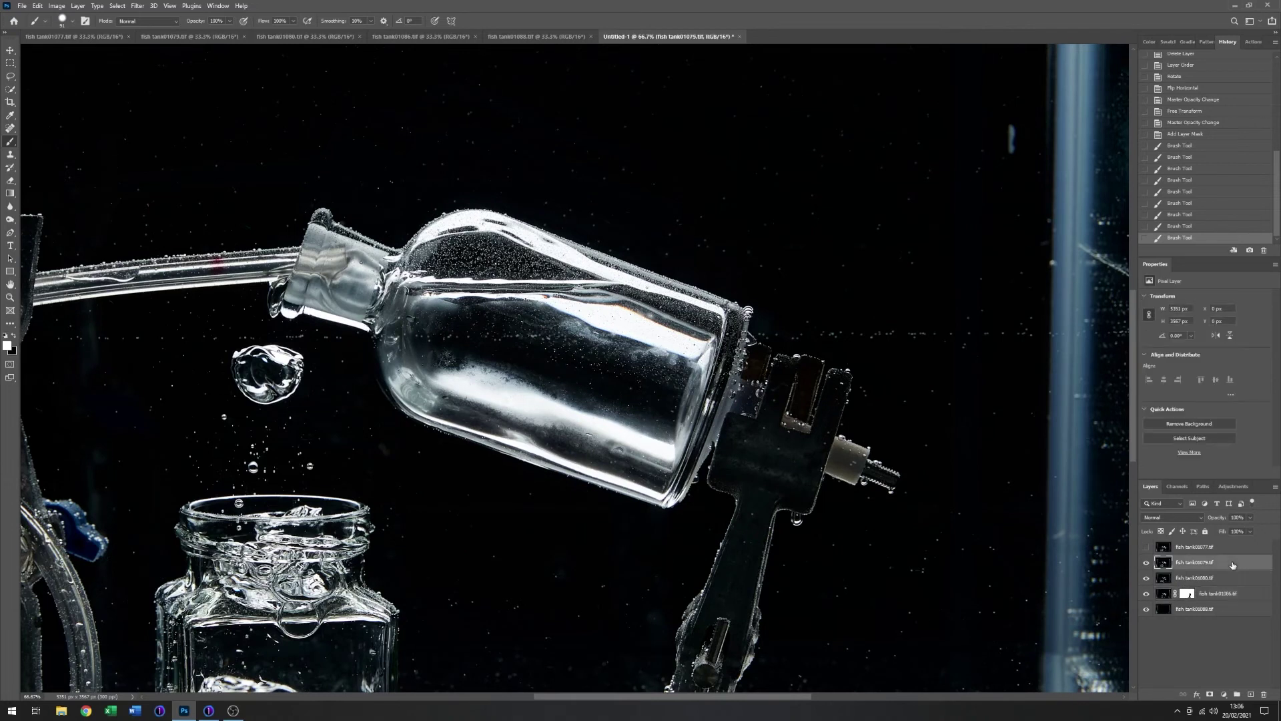
click(1209, 695)
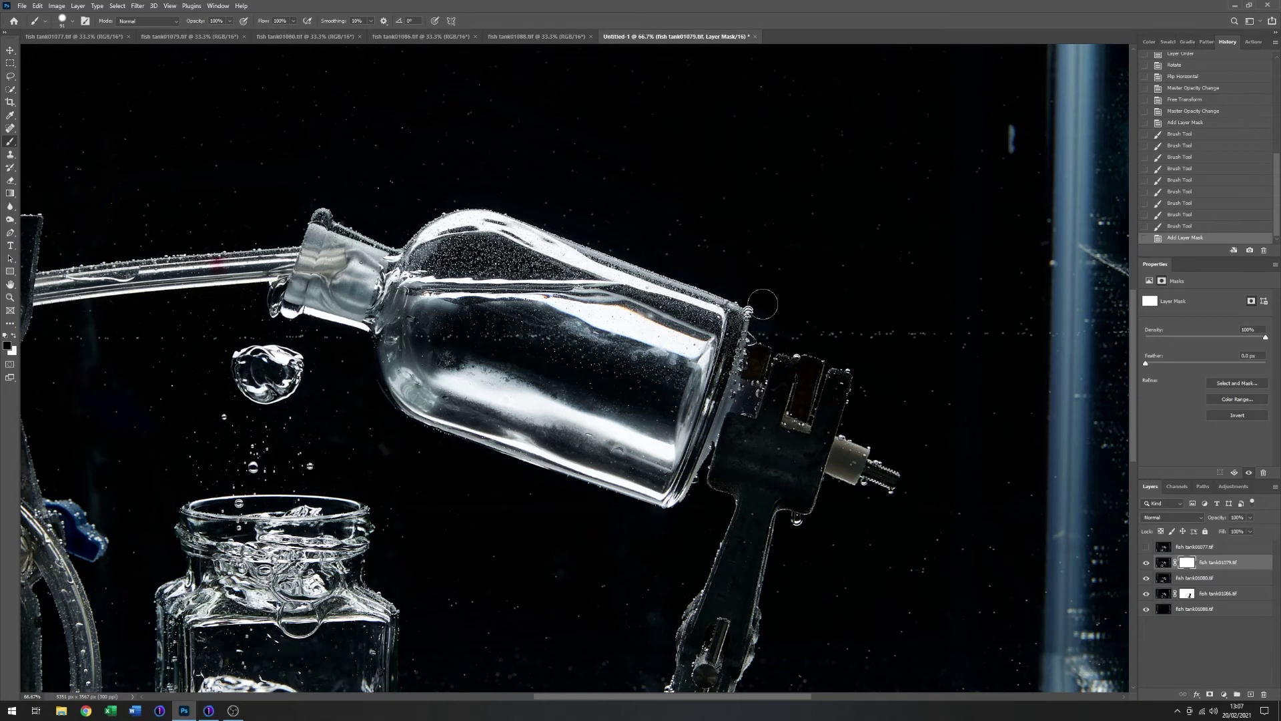
Hide the fish tank01080.tif and fish tank01086.tif layers and mask out the clamp's inner edge along the bottle's base.
drag(750, 308, 762, 314)
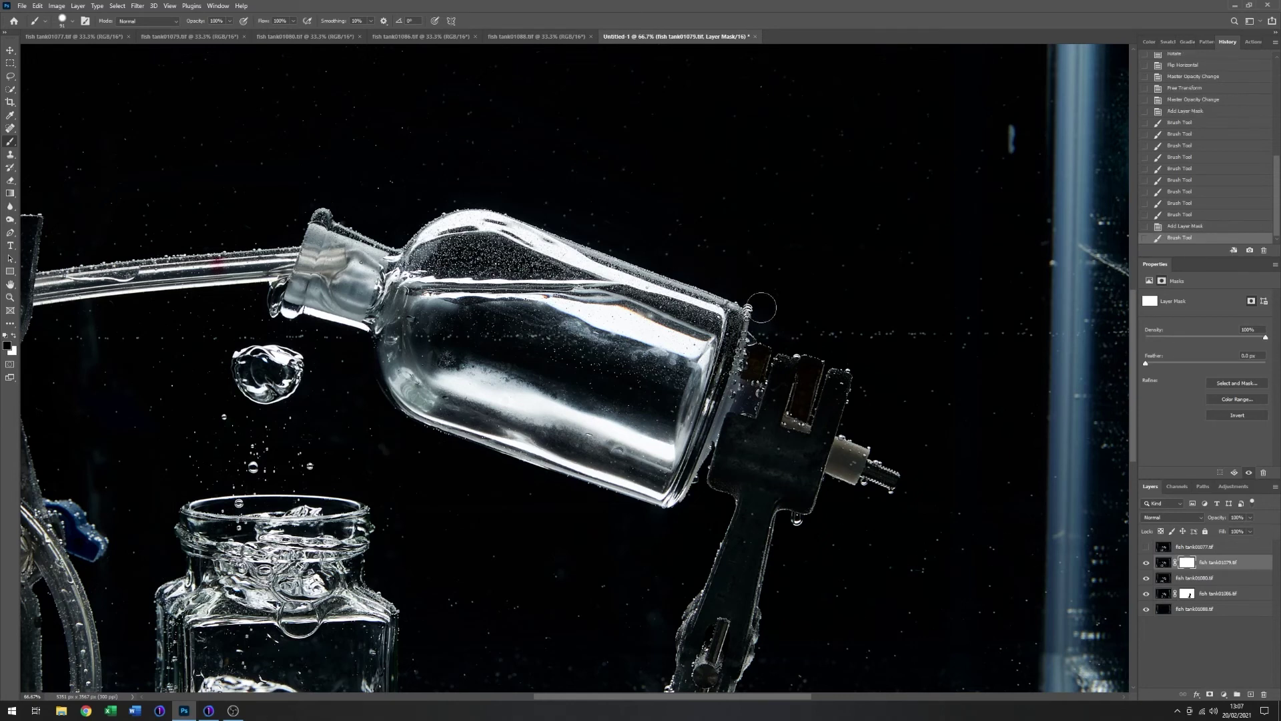
click(1147, 579)
click(1146, 594)
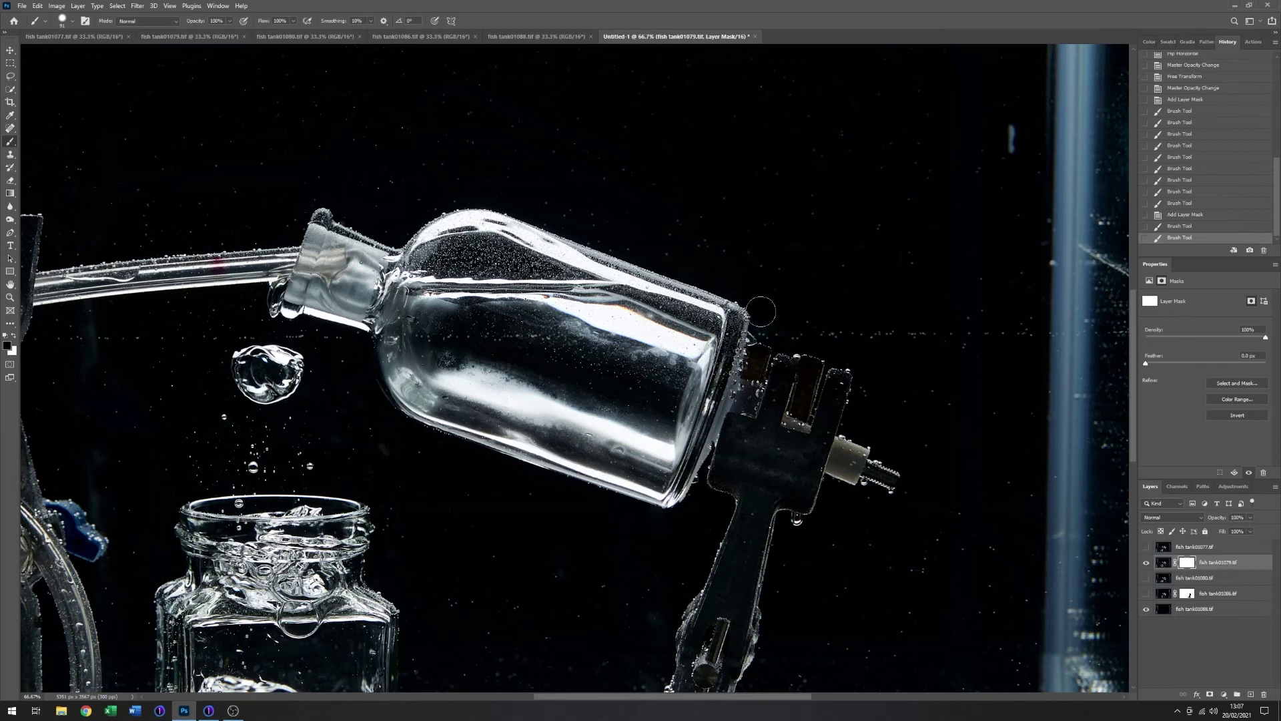
drag(759, 309, 764, 365)
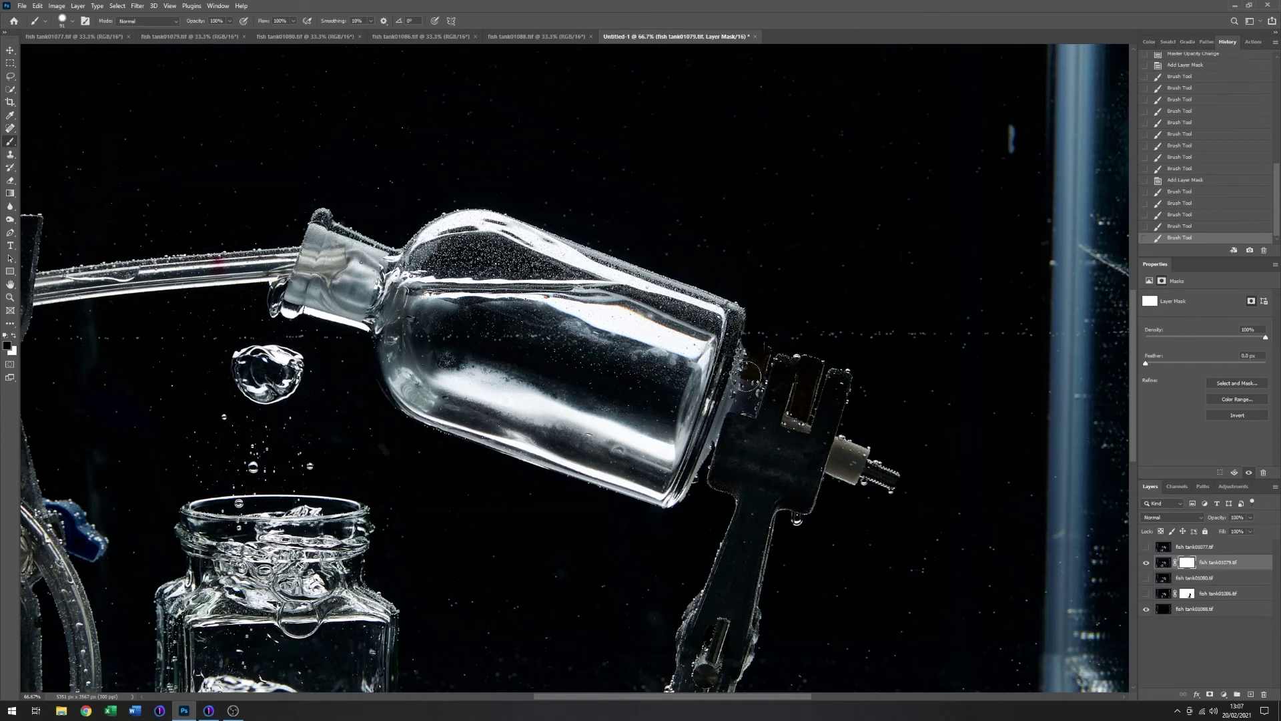
drag(749, 373, 712, 467)
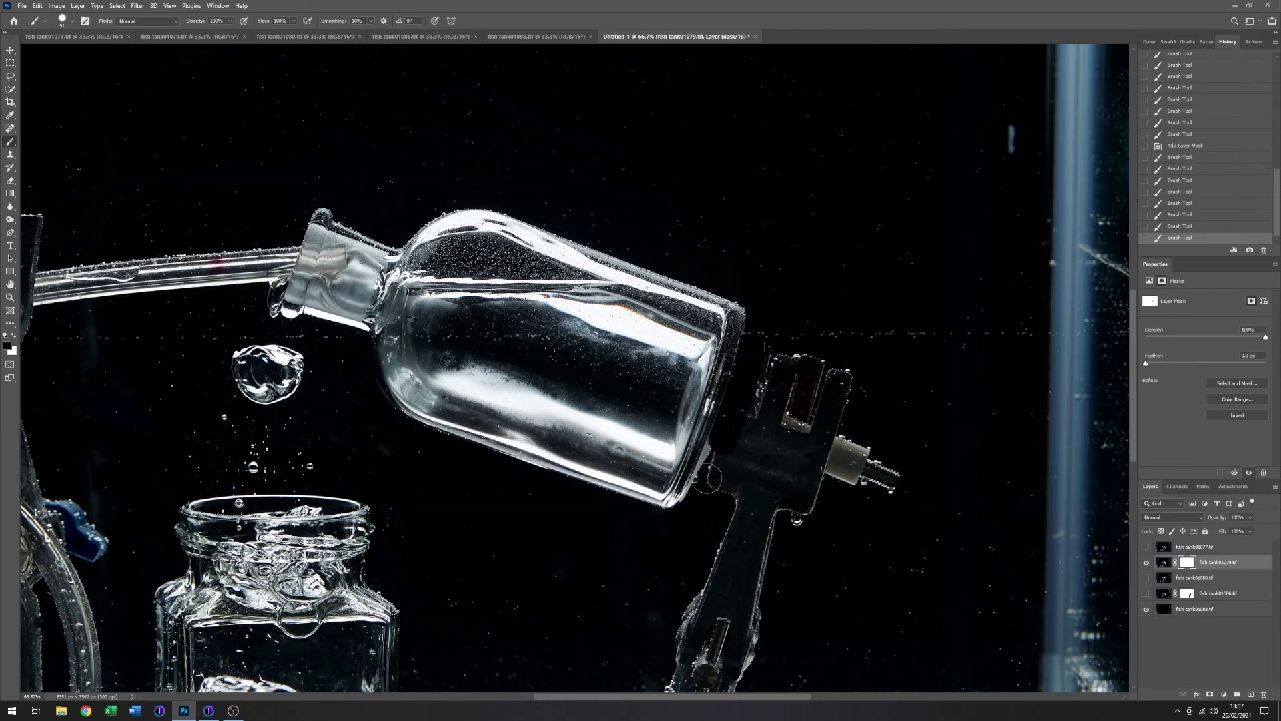
Mask out the rest of the clamp and the stand supporting the bottle, down to the tank floor.
mouse_move(709, 478)
mouse_down()
mouse_move(694, 530)
mouse_move(730, 493)
mouse_move(718, 503)
mouse_move(788, 313)
mouse_up()
mouse_move(801, 367)
mouse_down()
mouse_move(824, 420)
mouse_move(774, 465)
mouse_move(763, 505)
mouse_move(887, 434)
mouse_move(889, 503)
mouse_move(846, 500)
mouse_move(657, 610)
mouse_move(737, 618)
mouse_move(694, 651)
mouse_move(712, 664)
mouse_up()
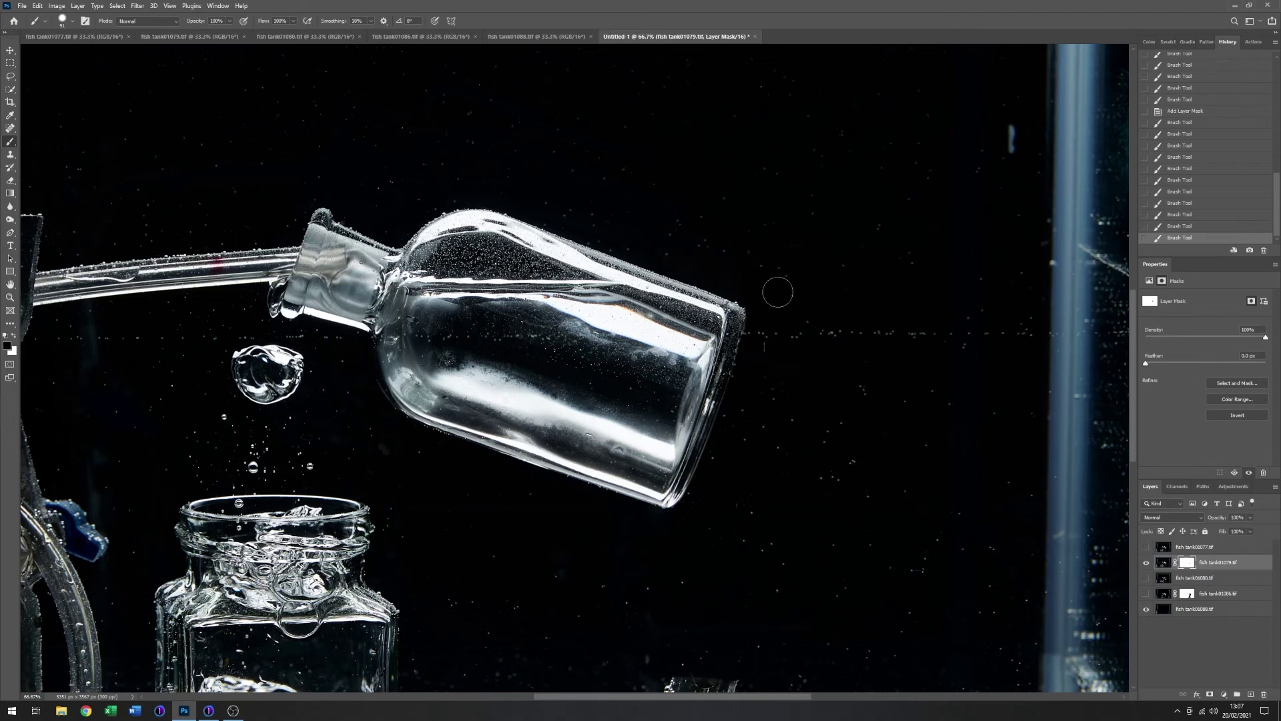
click(842, 333)
mouse_move(735, 587)
mouse_down()
mouse_move(775, 487)
mouse_move(822, 256)
mouse_up()
mouse_move(791, 391)
mouse_down()
mouse_move(735, 392)
mouse_move(773, 360)
mouse_move(775, 426)
mouse_move(883, 392)
mouse_move(745, 424)
mouse_move(800, 436)
mouse_move(727, 461)
mouse_move(835, 443)
mouse_move(736, 464)
mouse_move(806, 450)
mouse_move(787, 433)
mouse_move(577, 414)
mouse_move(714, 414)
mouse_move(686, 420)
mouse_move(738, 384)
mouse_move(710, 378)
mouse_move(878, 398)
mouse_move(804, 421)
mouse_move(885, 441)
mouse_move(827, 427)
mouse_move(822, 471)
mouse_move(729, 469)
mouse_up()
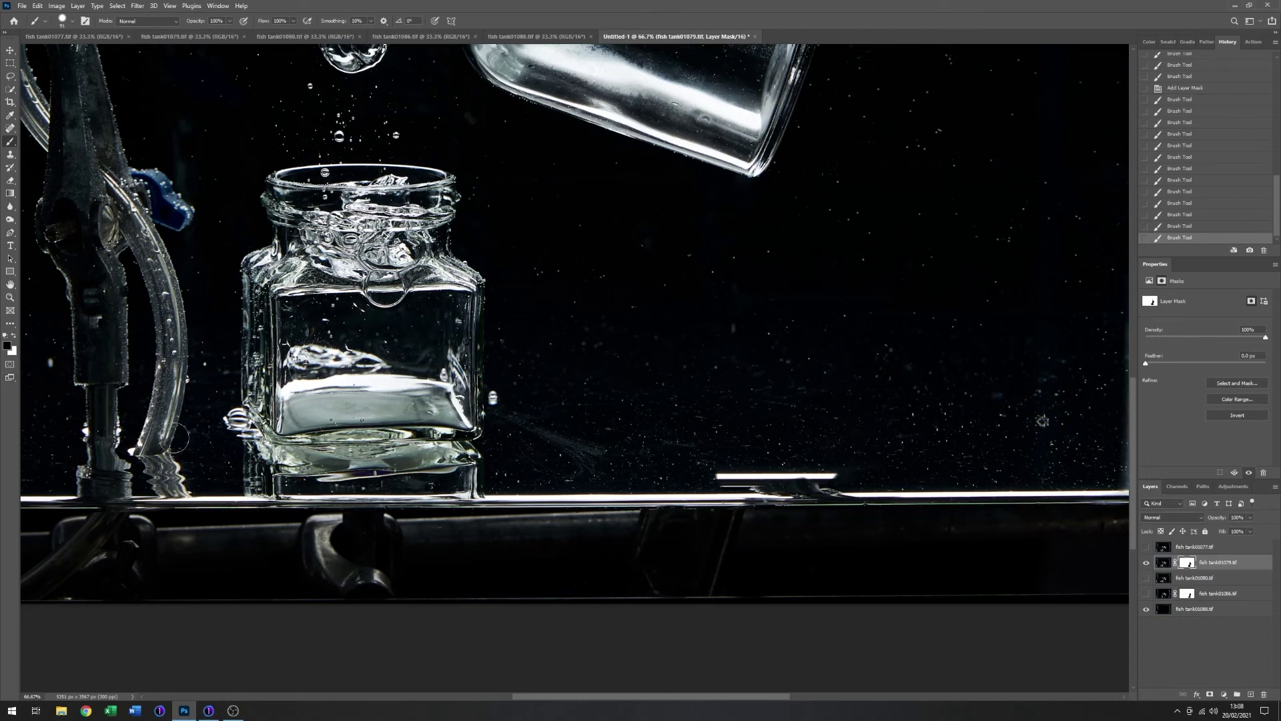
Mask out the stand and hose beside the jar as far as the bottle's mouth, undoing the last stray strokes.
mouse_move(169, 440)
mouse_down()
mouse_move(85, 444)
mouse_move(140, 442)
mouse_move(99, 445)
mouse_move(174, 457)
mouse_move(76, 457)
mouse_move(178, 471)
mouse_move(81, 471)
mouse_move(143, 461)
mouse_move(157, 420)
mouse_move(98, 411)
mouse_move(85, 424)
mouse_move(73, 367)
mouse_move(74, 390)
mouse_move(103, 409)
mouse_move(122, 372)
mouse_move(149, 379)
mouse_move(158, 414)
mouse_move(179, 417)
mouse_move(191, 365)
mouse_move(179, 374)
mouse_move(164, 307)
mouse_move(160, 381)
mouse_move(154, 311)
mouse_move(179, 272)
mouse_move(178, 315)
mouse_move(183, 282)
mouse_move(179, 269)
mouse_move(157, 316)
mouse_move(138, 221)
mouse_move(169, 179)
mouse_move(183, 246)
mouse_move(197, 184)
mouse_move(134, 262)
mouse_move(159, 162)
mouse_move(136, 208)
mouse_move(123, 192)
mouse_move(122, 352)
mouse_move(88, 341)
mouse_move(81, 252)
mouse_move(60, 347)
mouse_move(45, 204)
mouse_move(43, 260)
mouse_move(76, 249)
mouse_move(88, 196)
mouse_move(101, 253)
mouse_move(114, 242)
mouse_move(116, 145)
mouse_move(105, 152)
mouse_move(85, 167)
mouse_move(97, 160)
mouse_move(104, 182)
mouse_move(120, 144)
mouse_move(190, 241)
mouse_move(379, 421)
mouse_move(311, 509)
mouse_move(369, 284)
mouse_move(298, 460)
mouse_move(284, 451)
mouse_move(257, 350)
mouse_move(286, 127)
mouse_move(278, 266)
mouse_move(321, 391)
mouse_move(347, 167)
mouse_move(357, 270)
mouse_move(390, 177)
mouse_move(424, 211)
mouse_move(507, 224)
mouse_move(476, 234)
mouse_move(577, 221)
mouse_move(583, 208)
mouse_move(562, 215)
mouse_move(529, 186)
mouse_move(585, 224)
mouse_move(613, 178)
mouse_move(581, 200)
mouse_up()
key(ctrl+z)
key(ctrl+z)
key(ctrl+z)
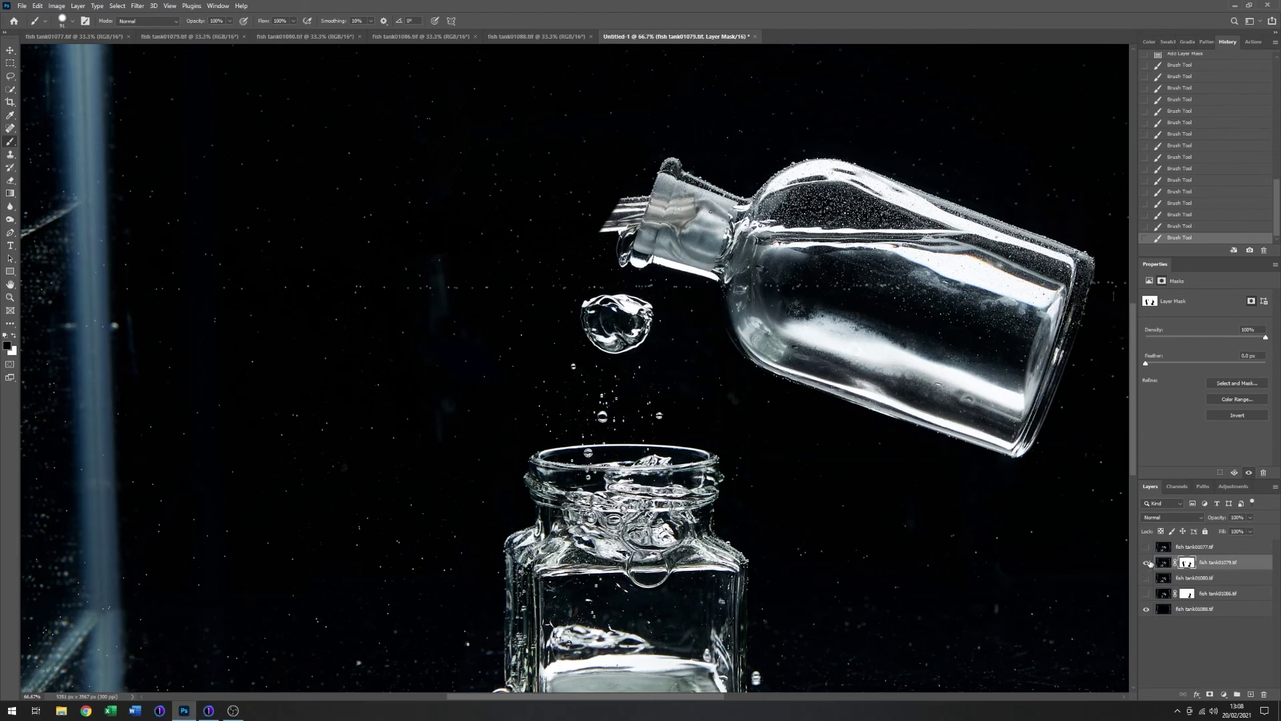
Show the fish tank01086.tif layer beneath the masked layer and paint out the leftover hose inside the bottle's neck.
click(1147, 563)
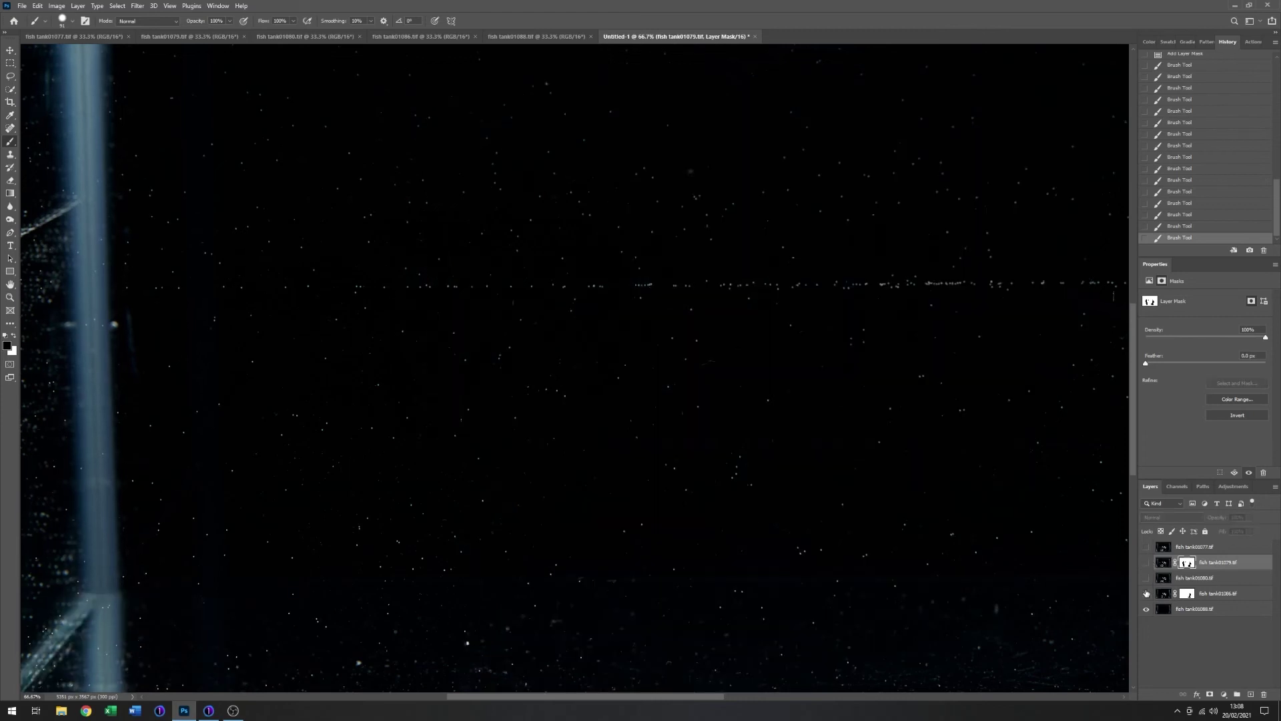
click(1146, 594)
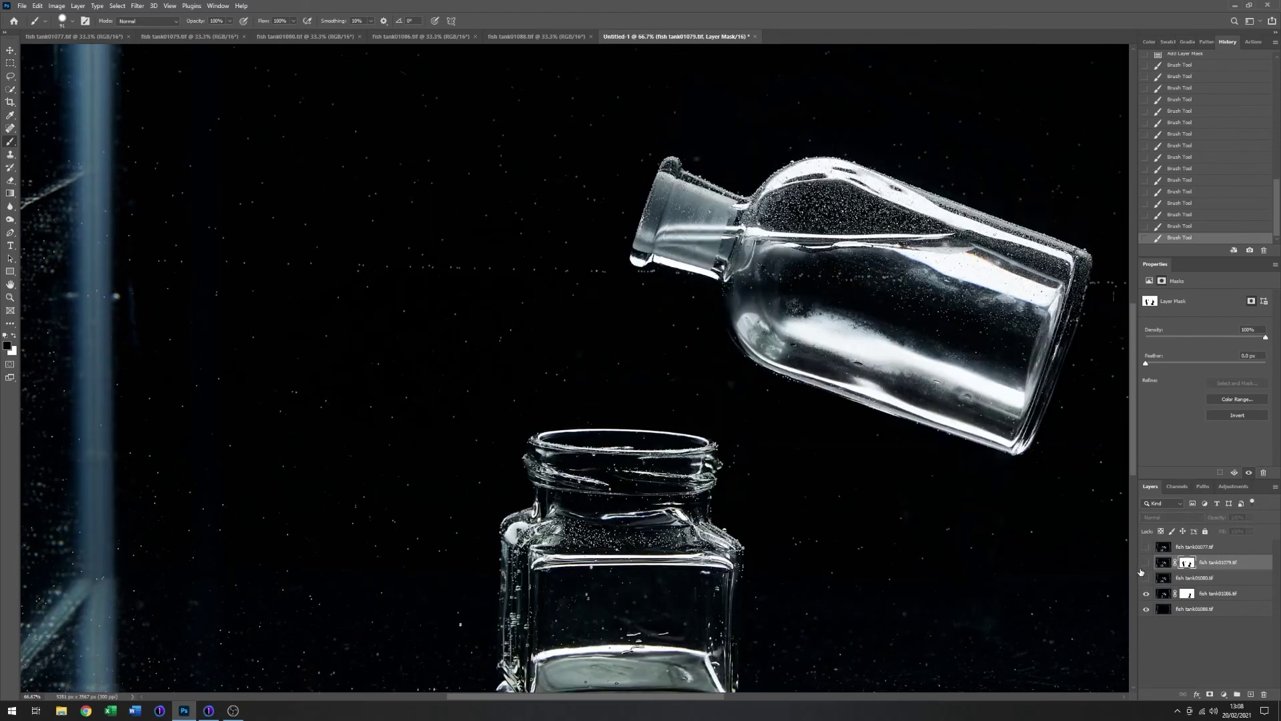
click(1147, 564)
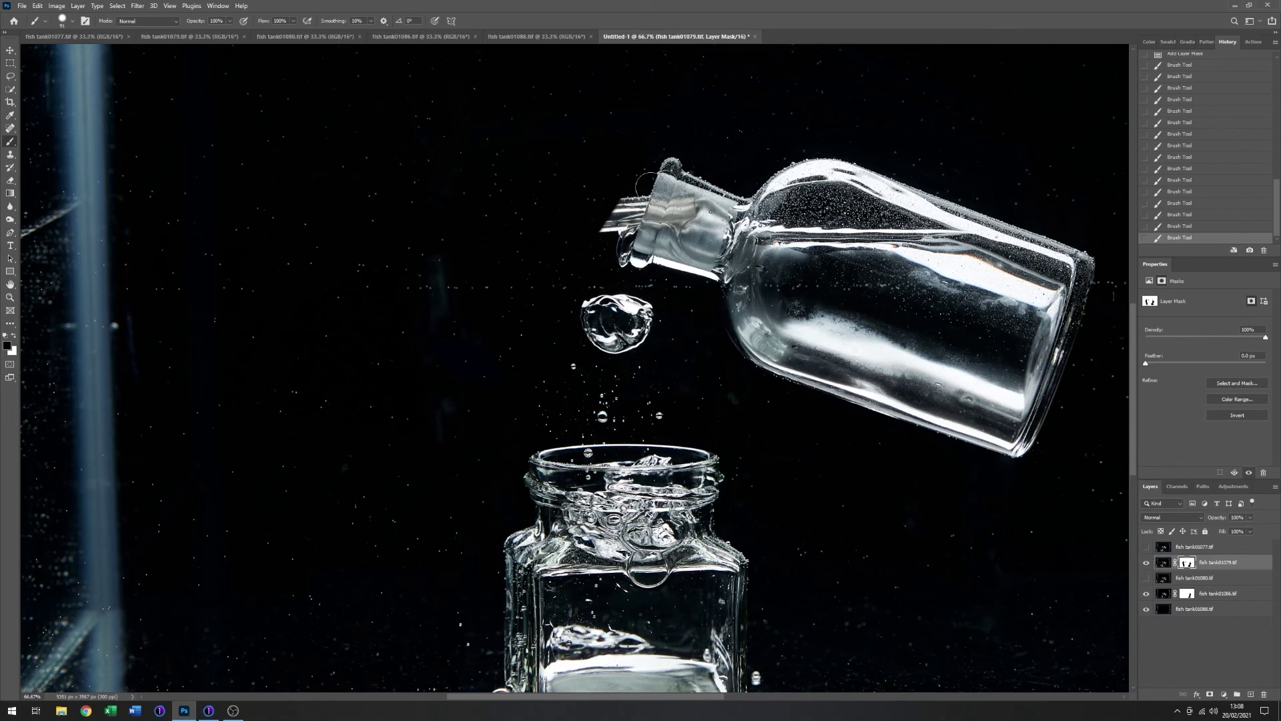
mouse_move(646, 187)
mouse_down()
mouse_move(605, 213)
mouse_move(667, 192)
mouse_move(587, 222)
mouse_move(617, 212)
mouse_move(605, 231)
mouse_move(663, 198)
mouse_move(642, 208)
mouse_move(724, 207)
mouse_up()
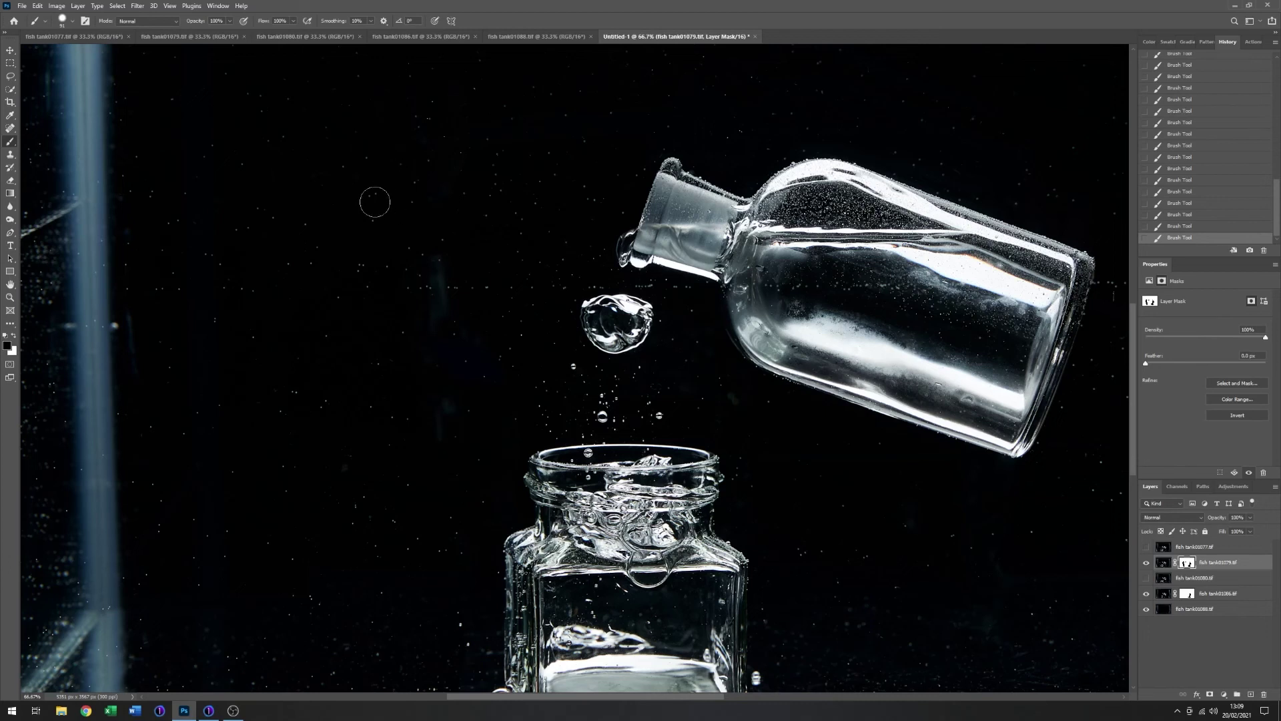
Stamp the visible layers into a new merged layer and delete the fish tank01077.tif layer.
click(10, 299)
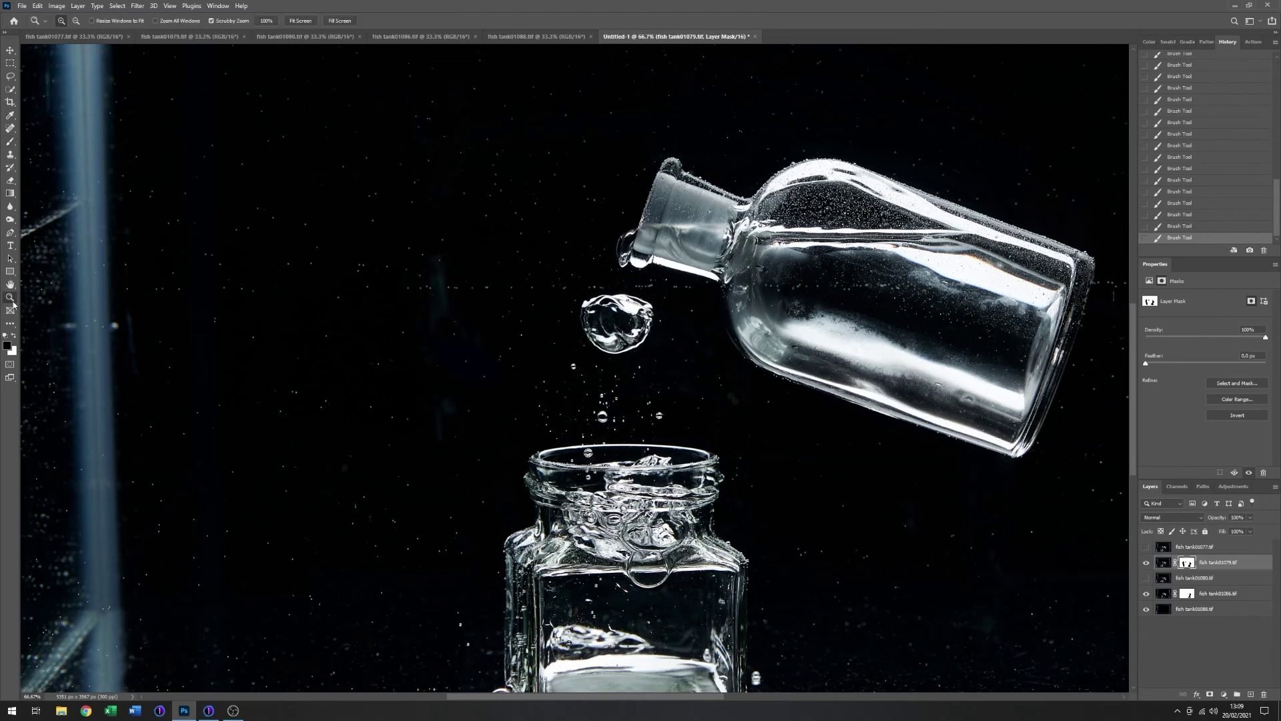
alt+click(659, 380)
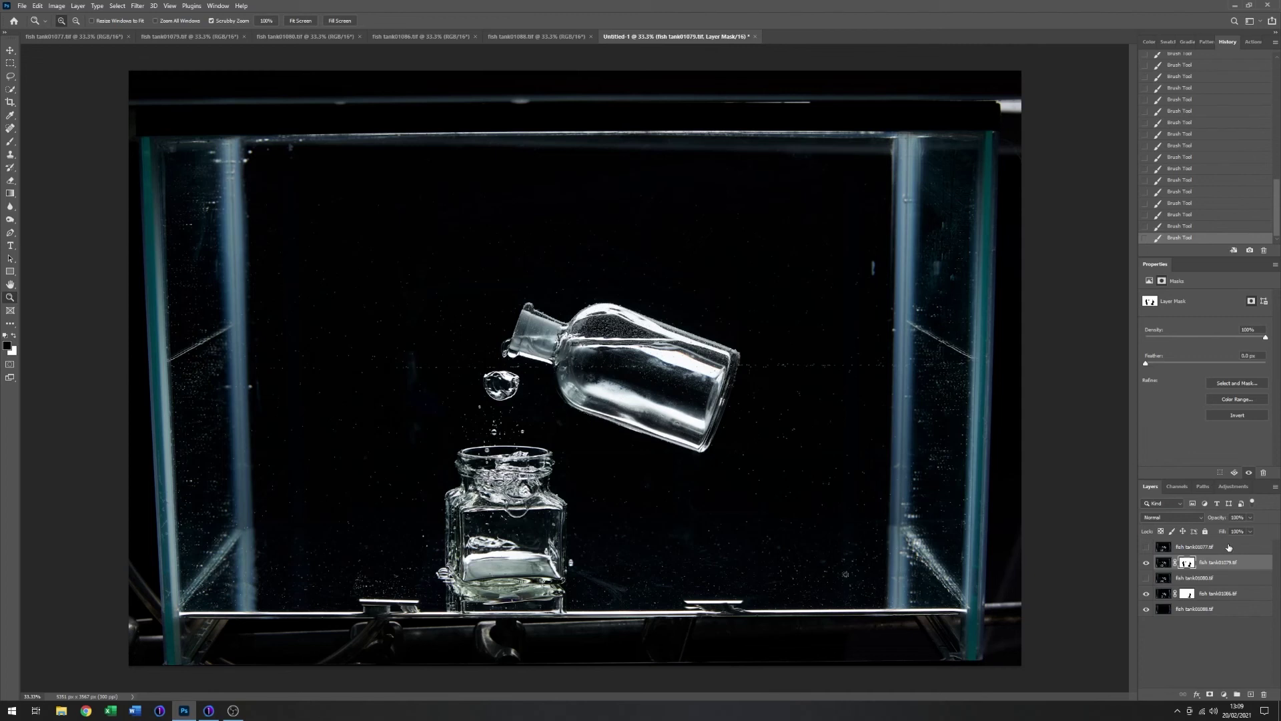
click(1229, 547)
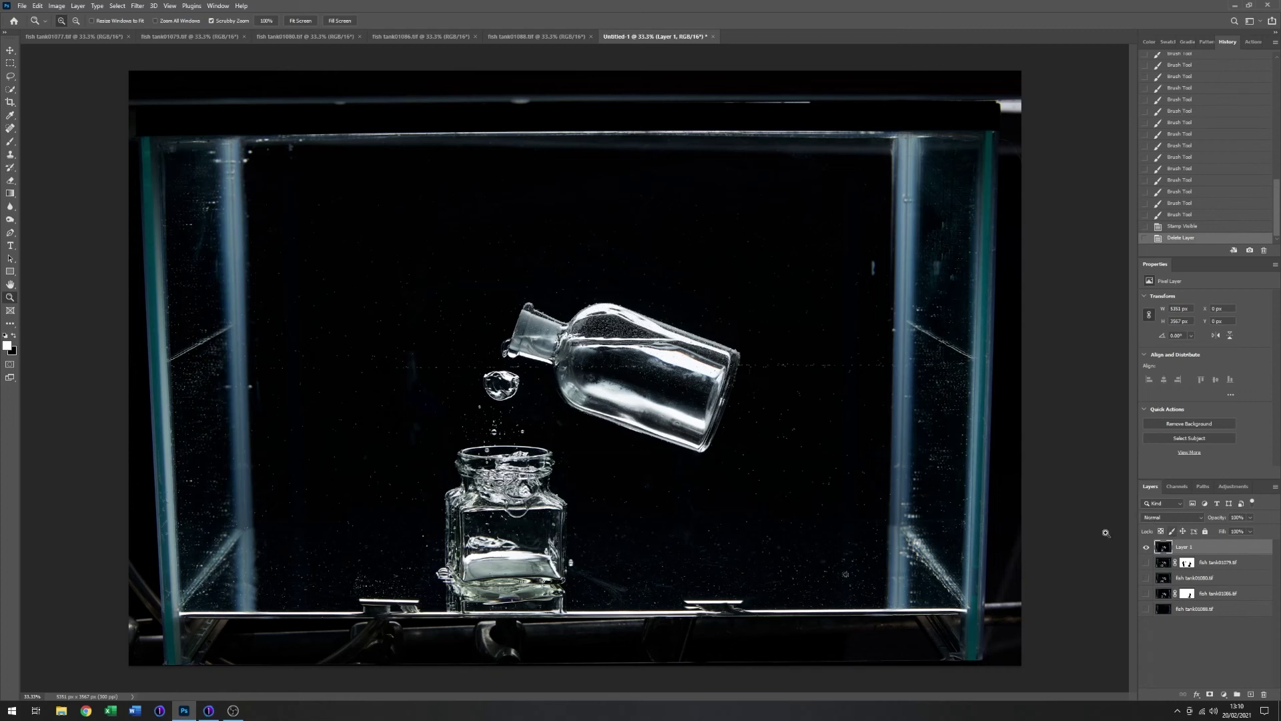
Crop the image at a 16:9 ratio around the bottle and jar, excluding the tank's side walls and floor edge.
click(10, 104)
drag(126, 120, 171, 153)
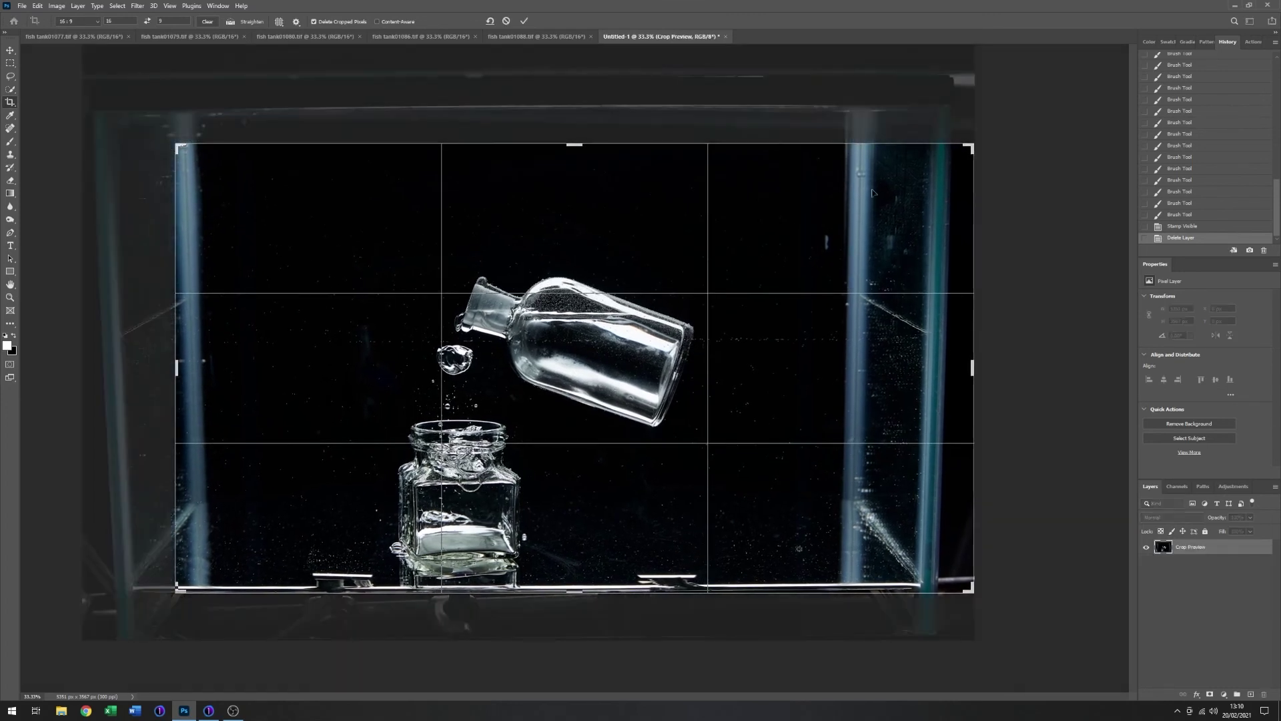
drag(971, 148, 895, 128)
drag(750, 244, 744, 265)
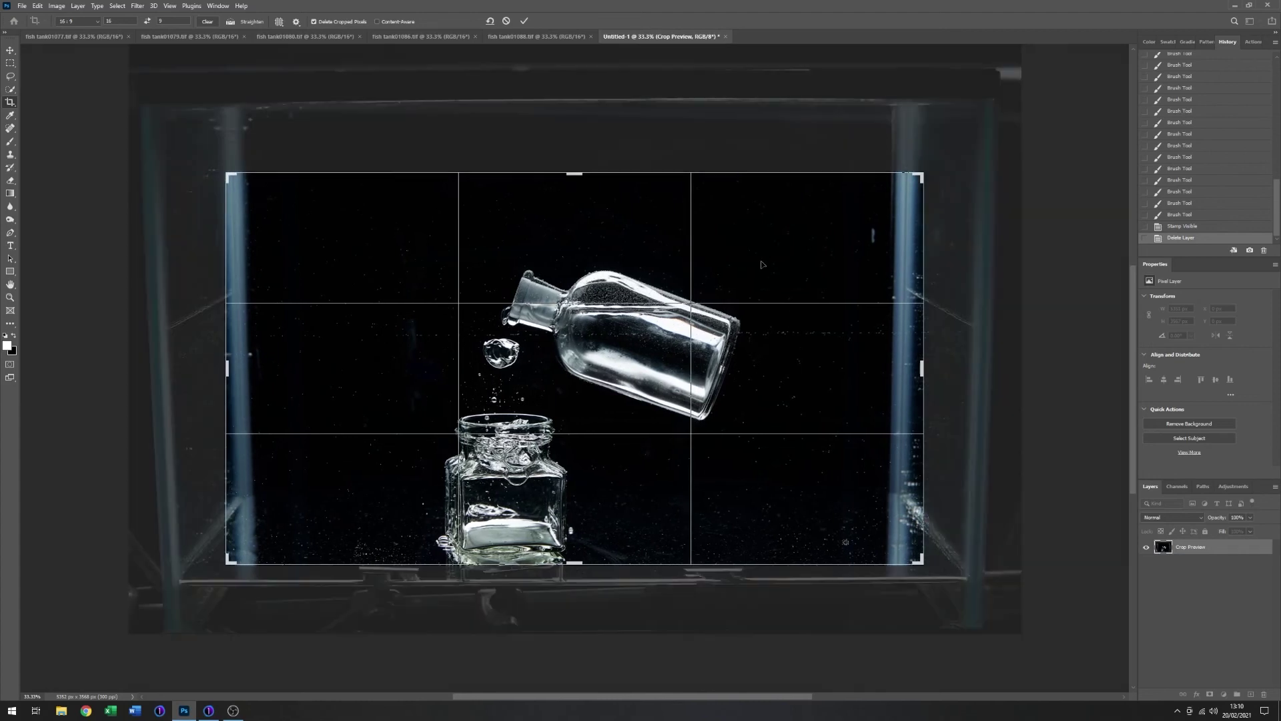
drag(921, 171, 903, 182)
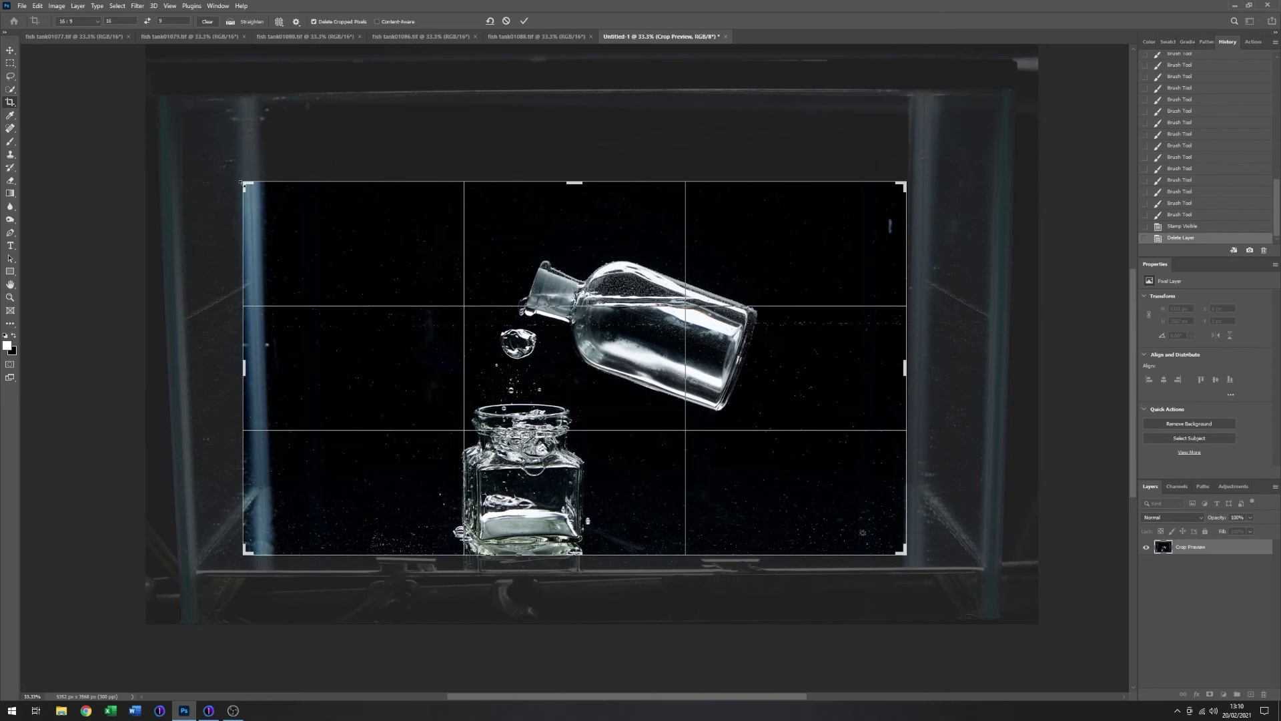
drag(241, 181, 267, 196)
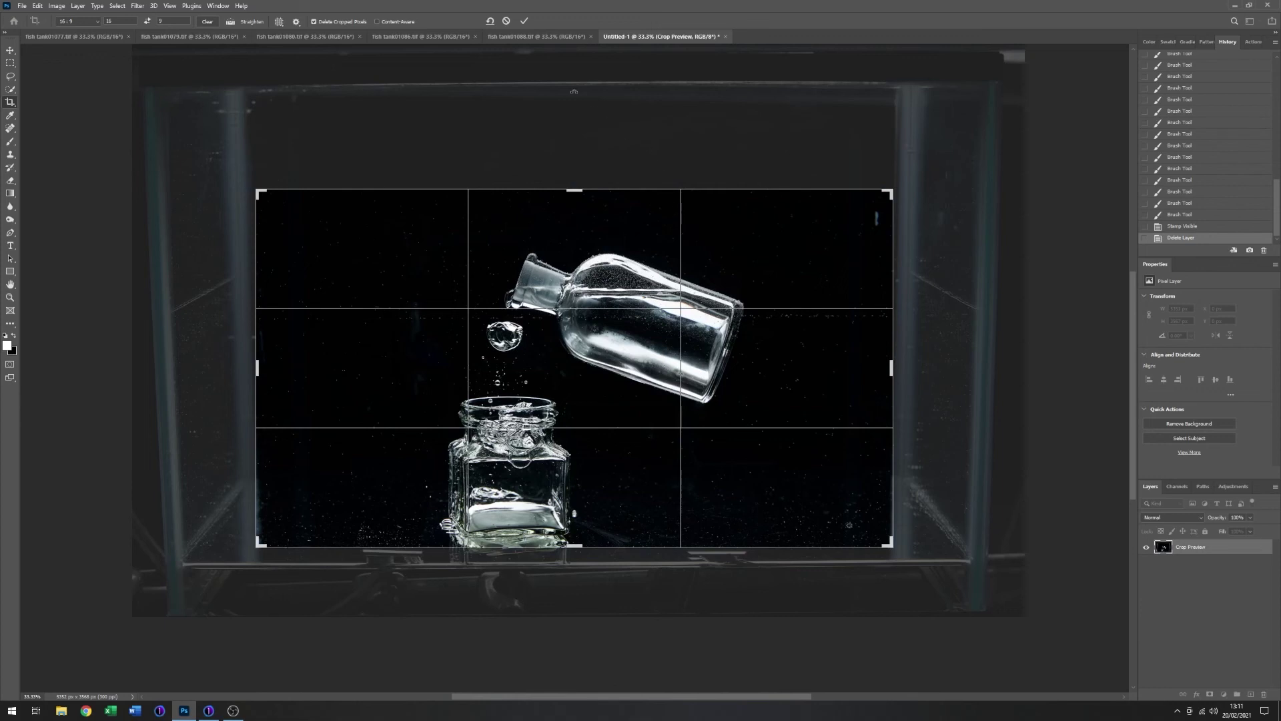
click(524, 20)
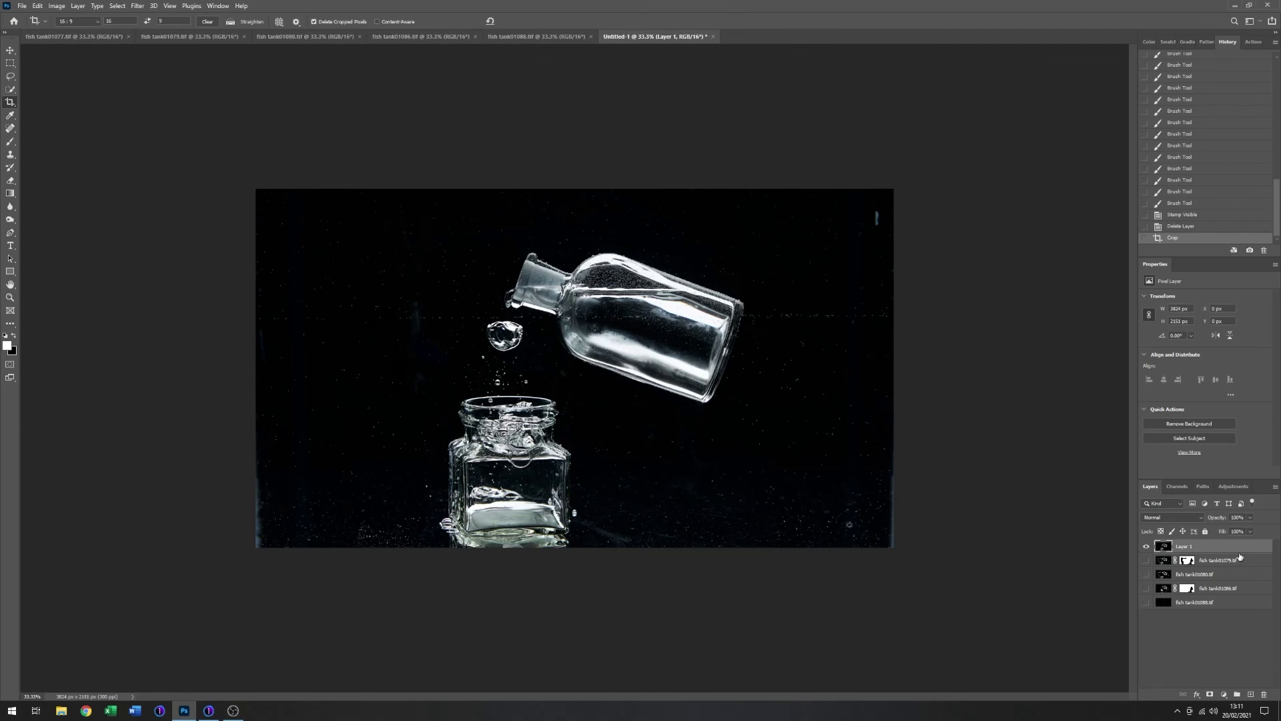
Add a new layer on top, fill it with black using the Paint Bucket, and hide it with a black layer mask.
click(1251, 695)
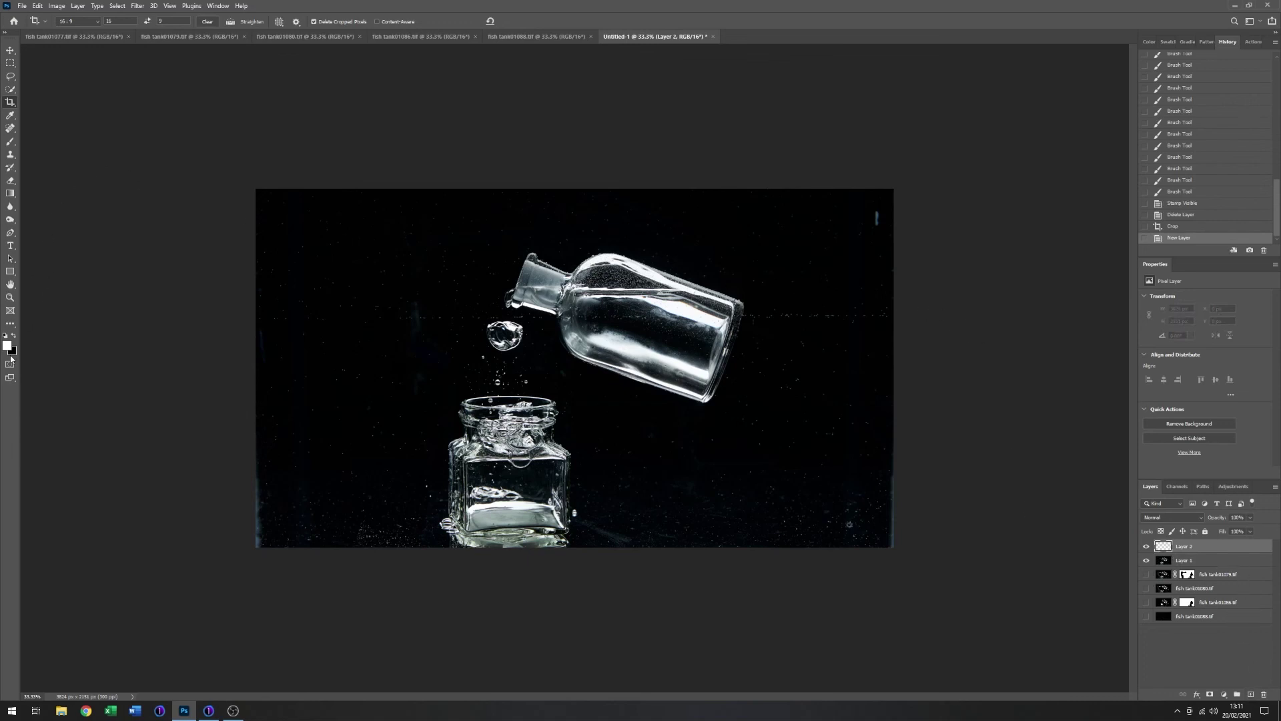
key(g)
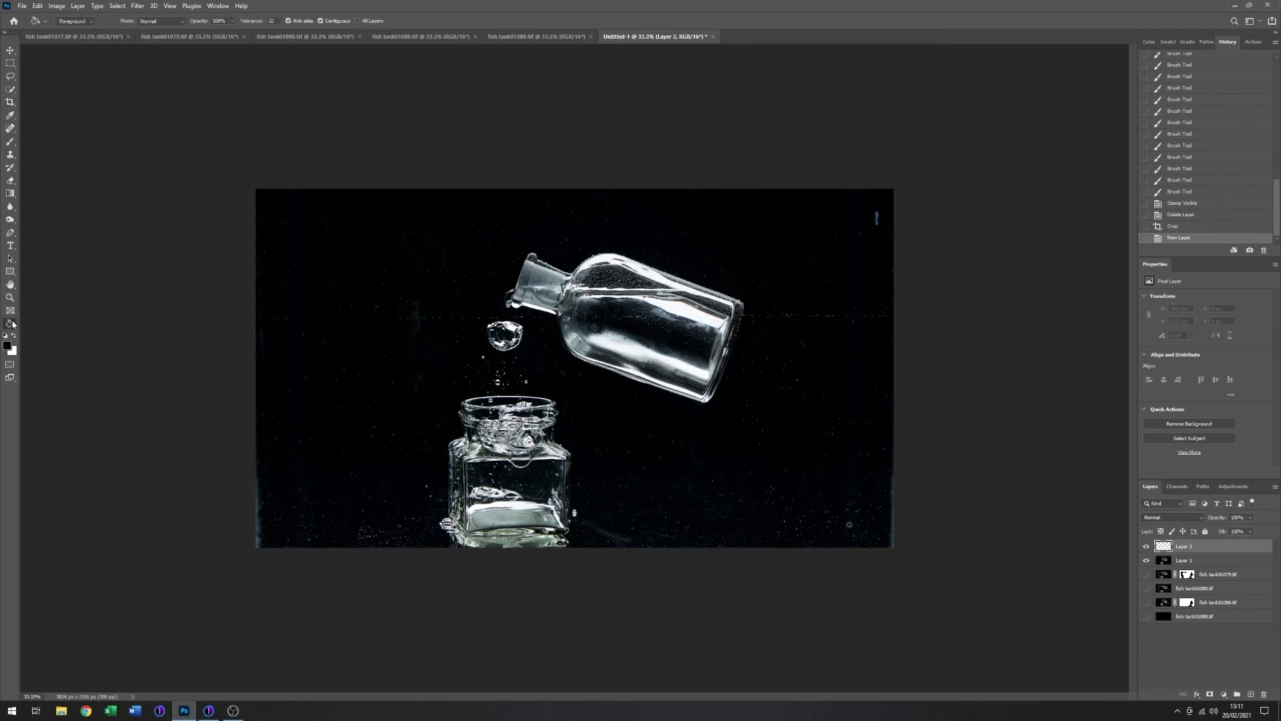
click(479, 269)
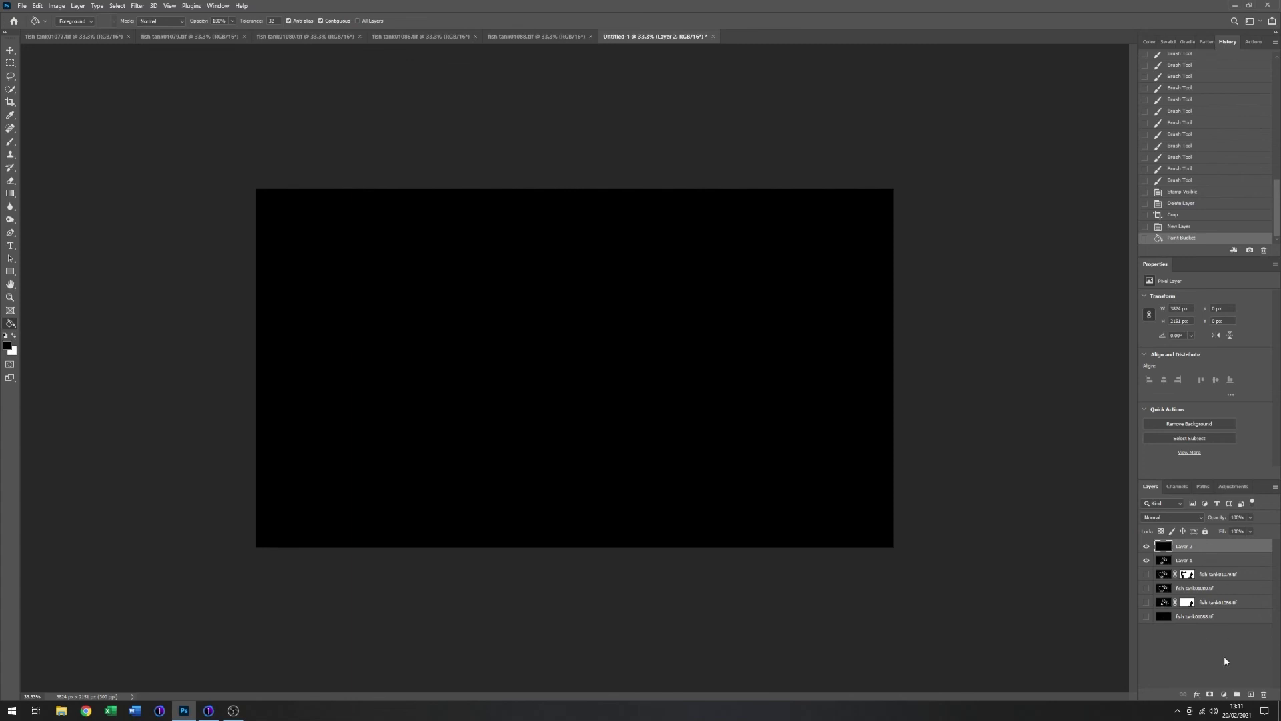
alt+click(1211, 694)
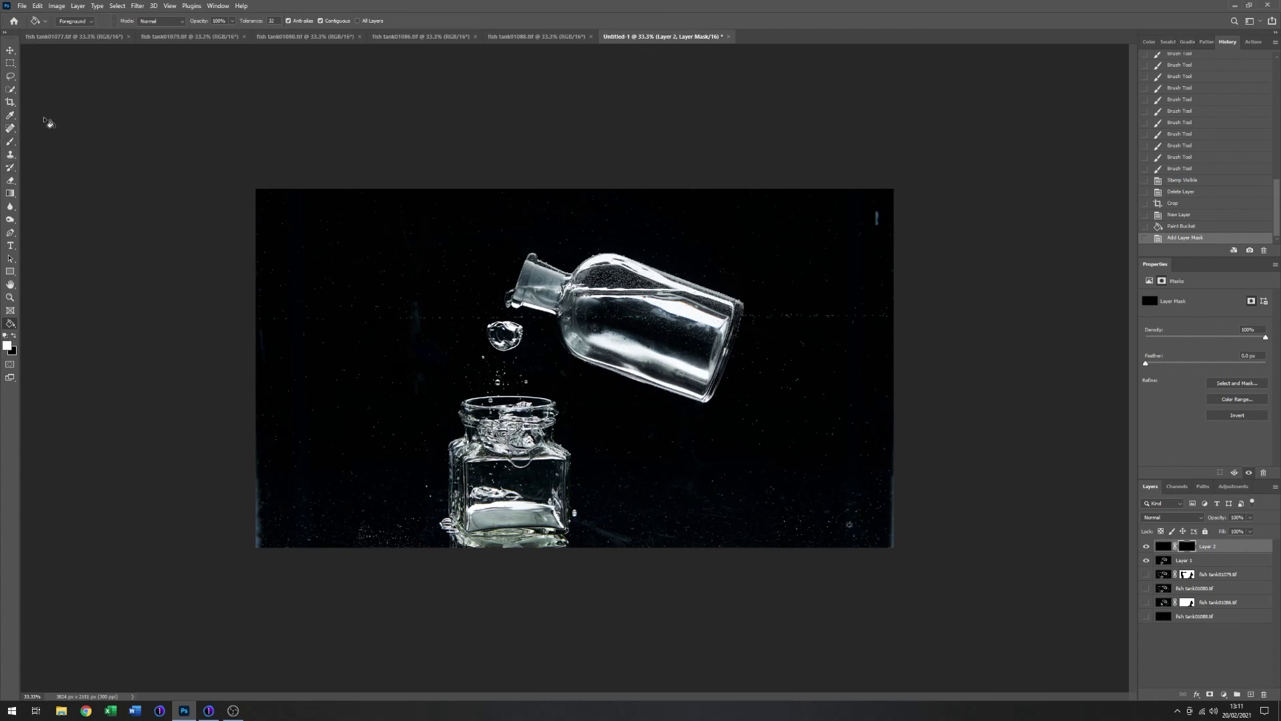
Set the brush to a size of about 1810 px with 0% hardness for painting on the Layer 2 mask.
click(9, 142)
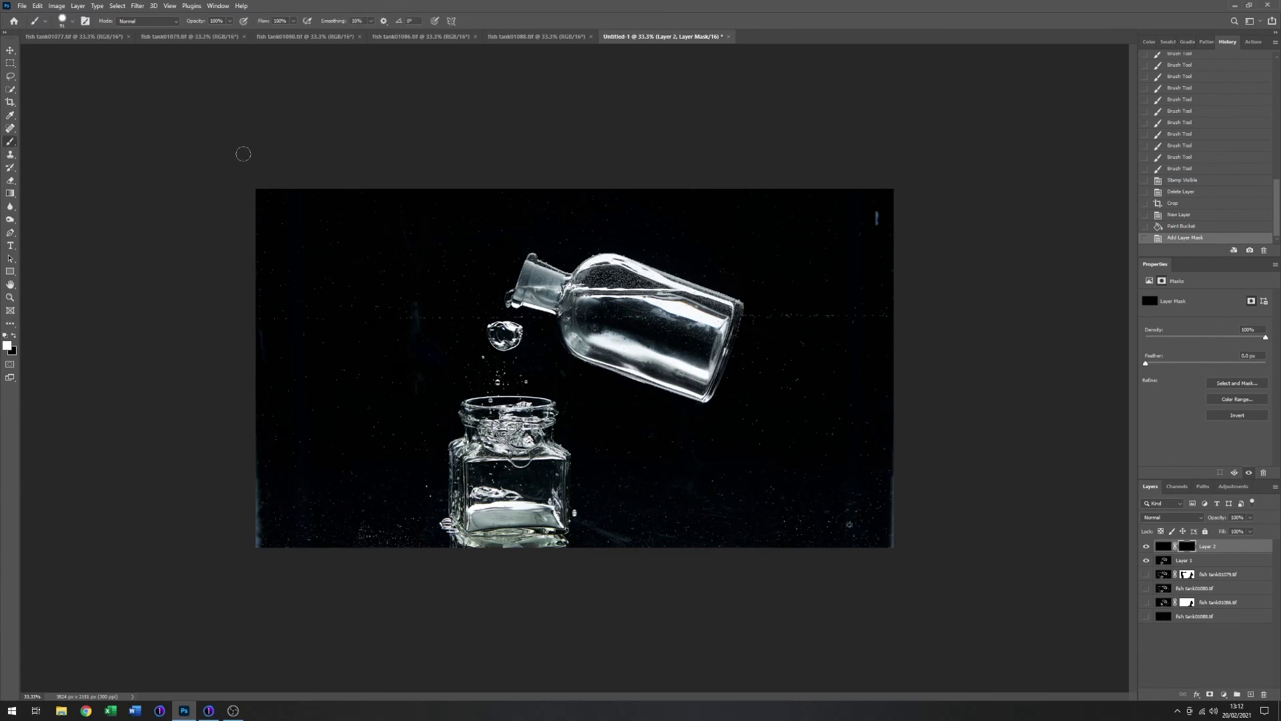
right_click(251, 191)
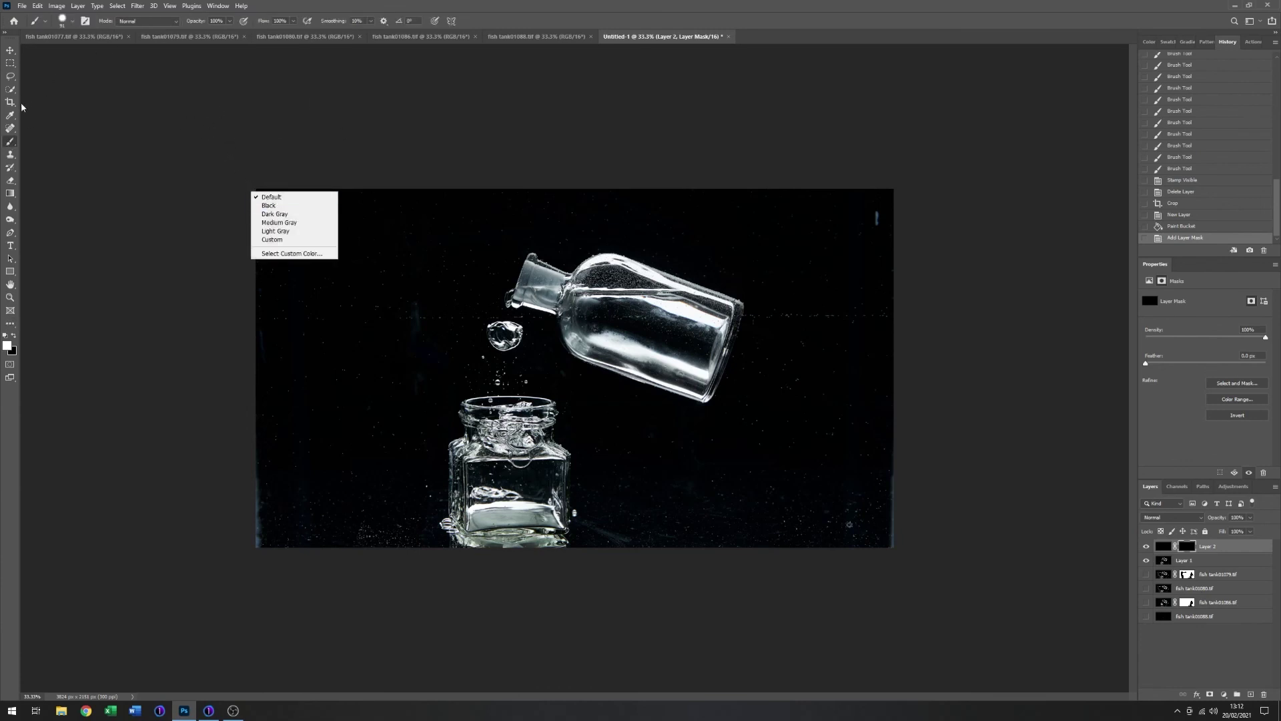
click(9, 147)
right_click(393, 229)
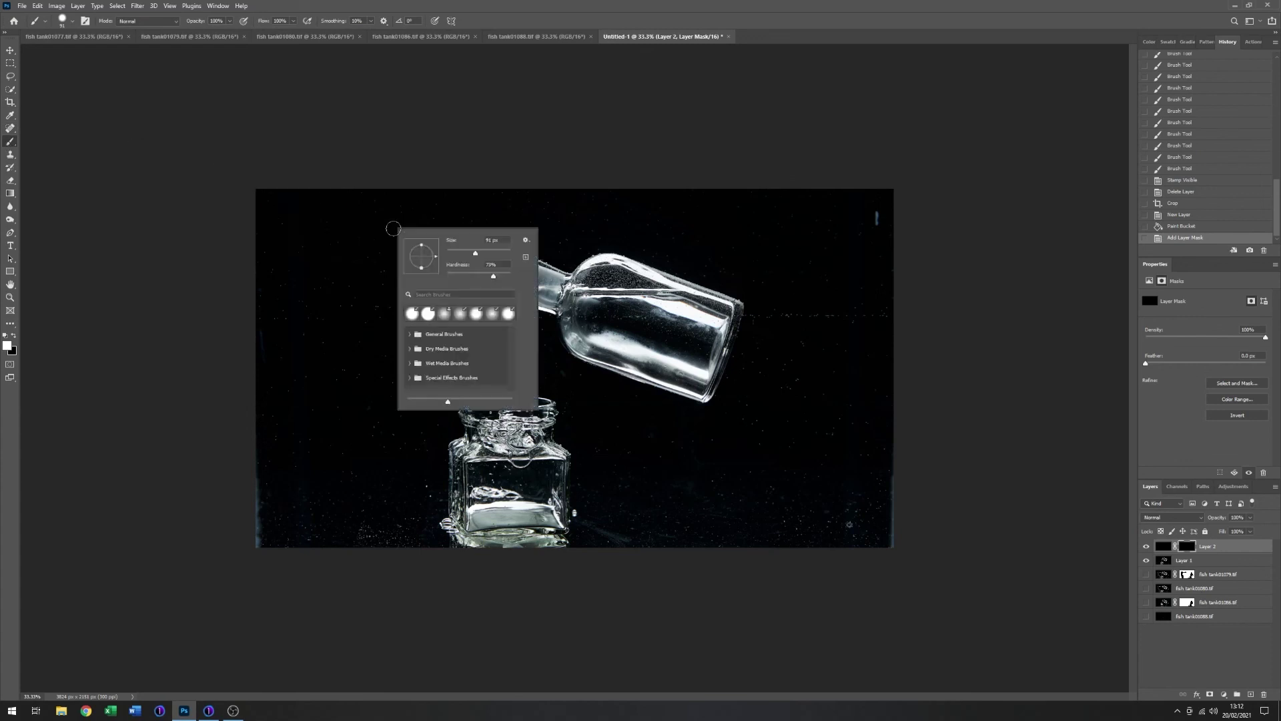
click(500, 257)
click(503, 254)
click(505, 256)
click(506, 256)
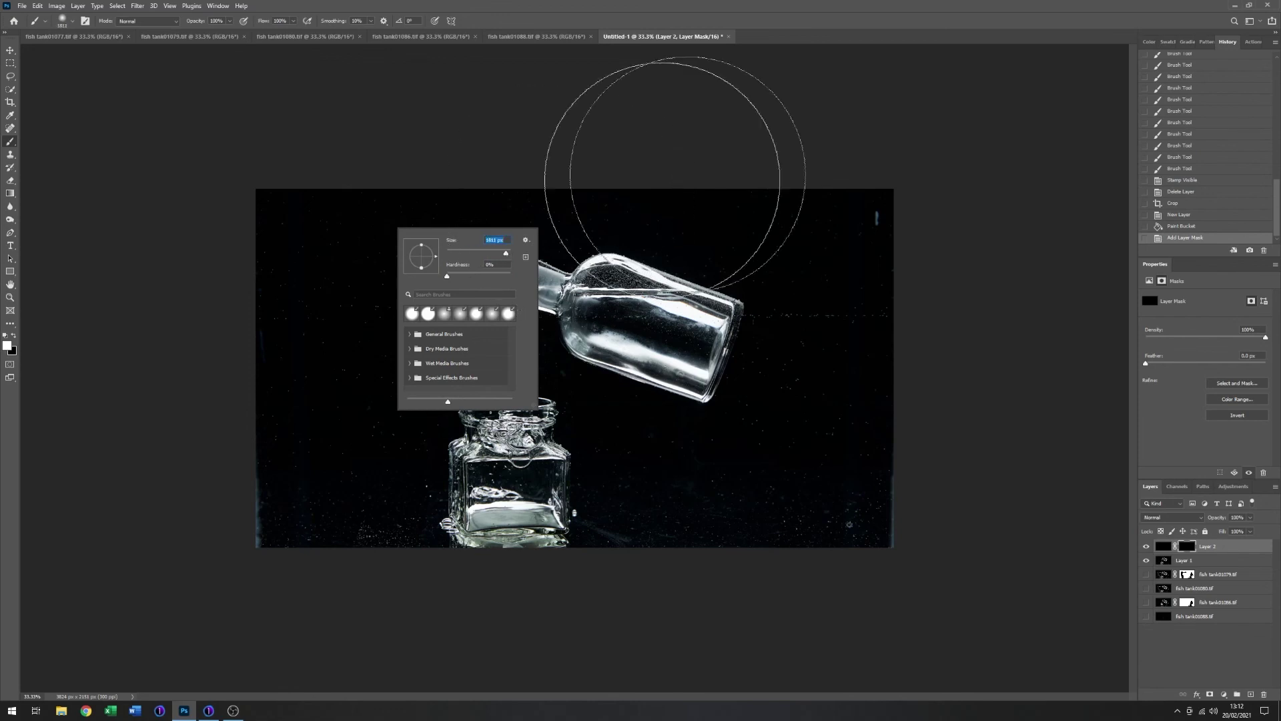
click(934, 163)
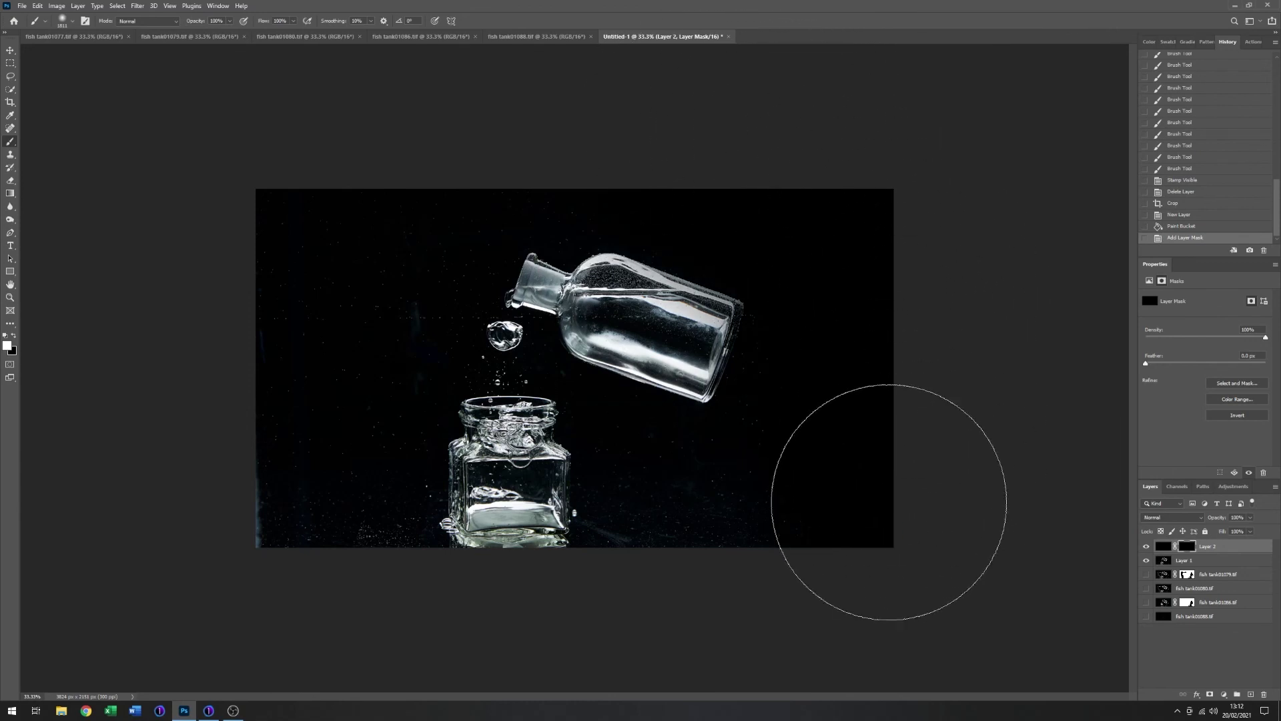
Paint white around the image borders on the Layer 2 mask to black out the background, and black over the bottle to reveal it.
mouse_move(836, 527)
mouse_down()
mouse_move(895, 430)
mouse_move(915, 343)
mouse_up()
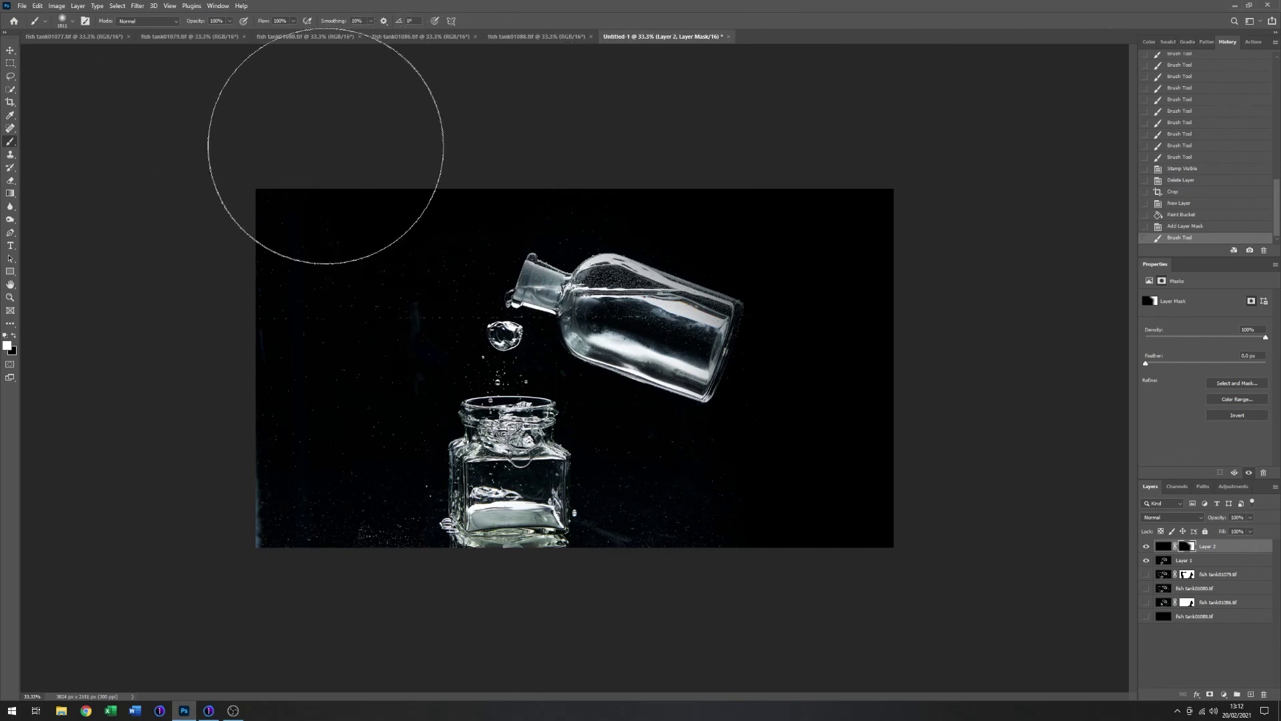
mouse_move(346, 143)
mouse_down()
mouse_move(257, 227)
mouse_move(271, 363)
mouse_move(231, 518)
mouse_move(252, 366)
mouse_move(343, 219)
mouse_move(307, 268)
mouse_move(266, 363)
mouse_move(401, 164)
mouse_move(535, 108)
mouse_move(881, 120)
mouse_up()
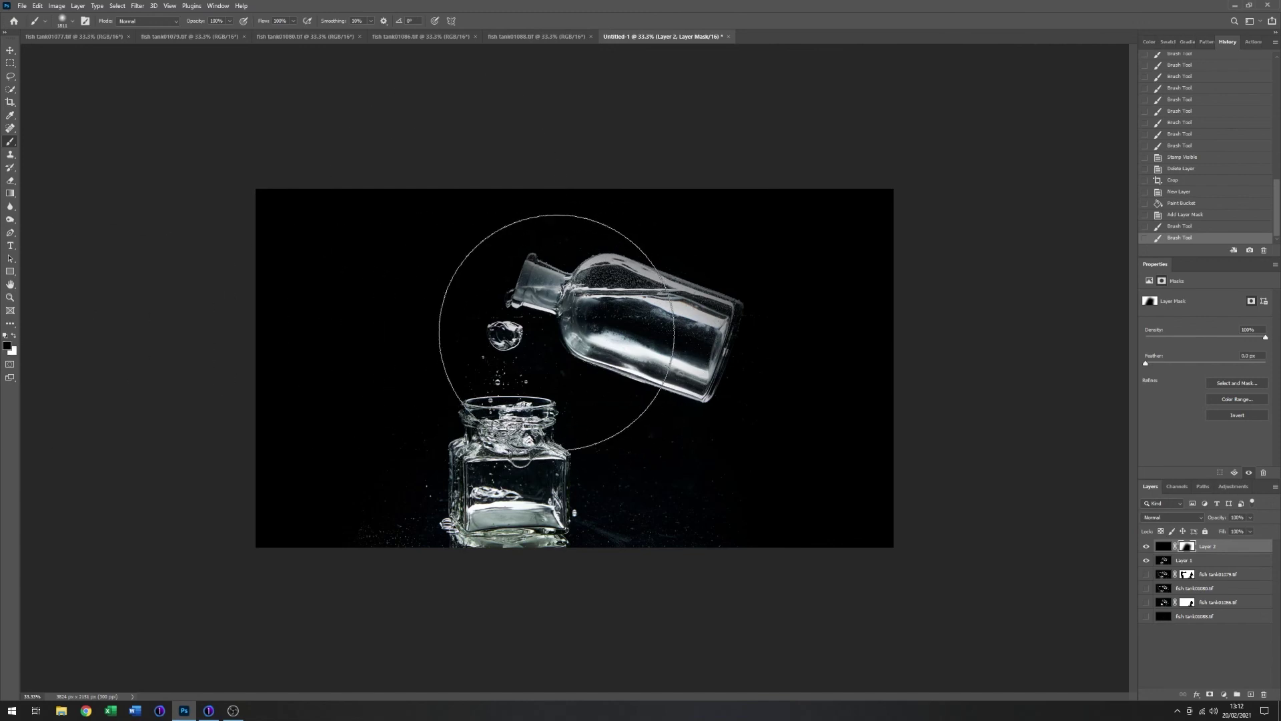
drag(564, 320, 555, 334)
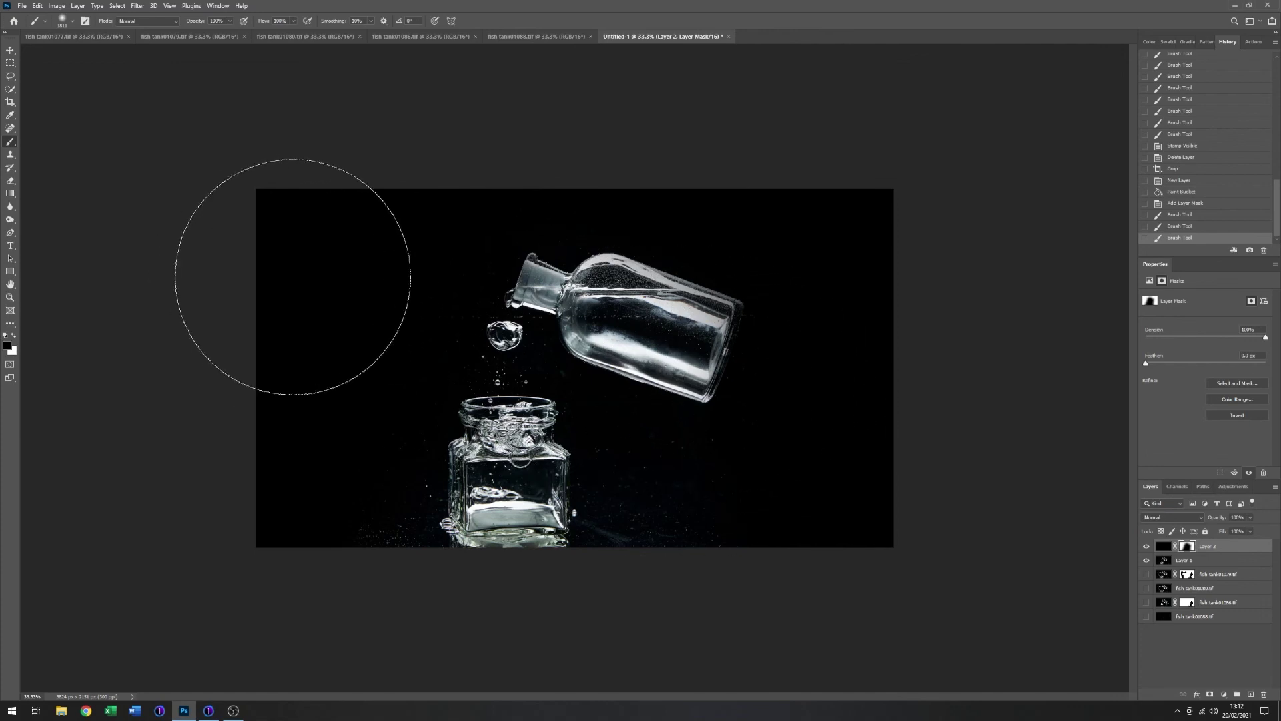
Reduce the brush size and paint white on the Layer 2 mask to clean the background above and beside the bottle and jar.
right_click(295, 276)
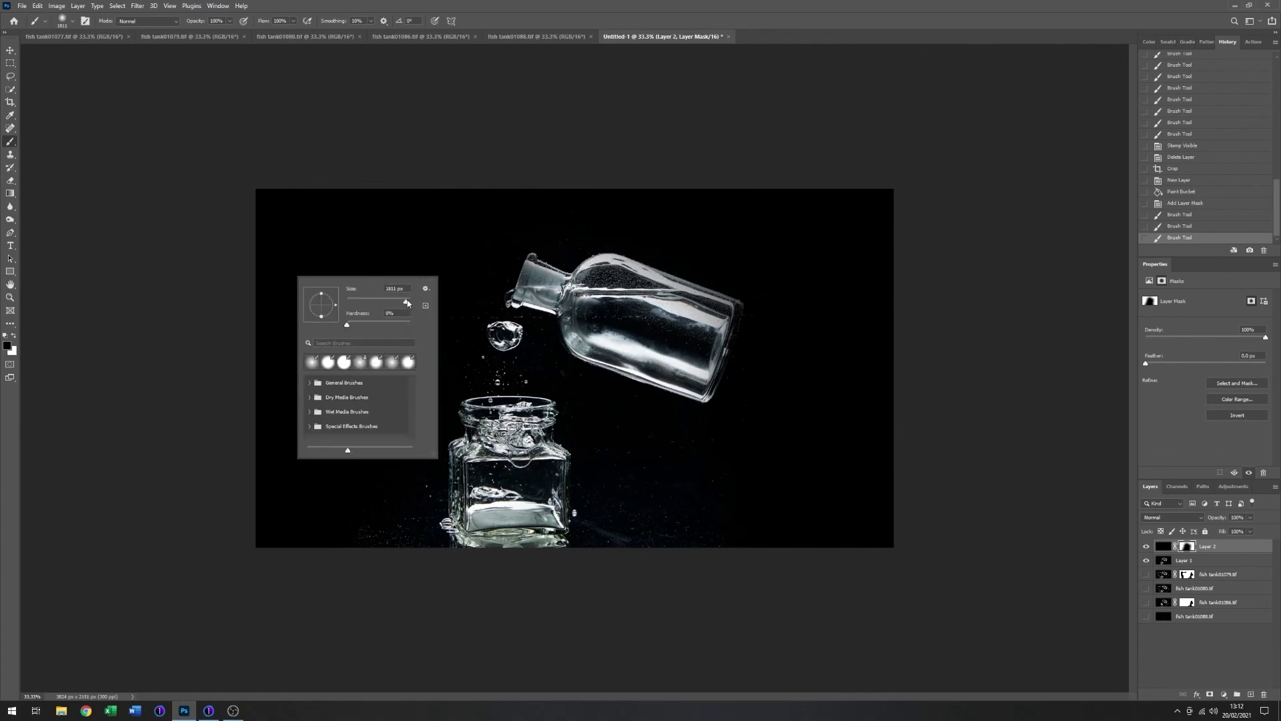
drag(396, 305, 397, 303)
click(484, 200)
drag(576, 210, 463, 194)
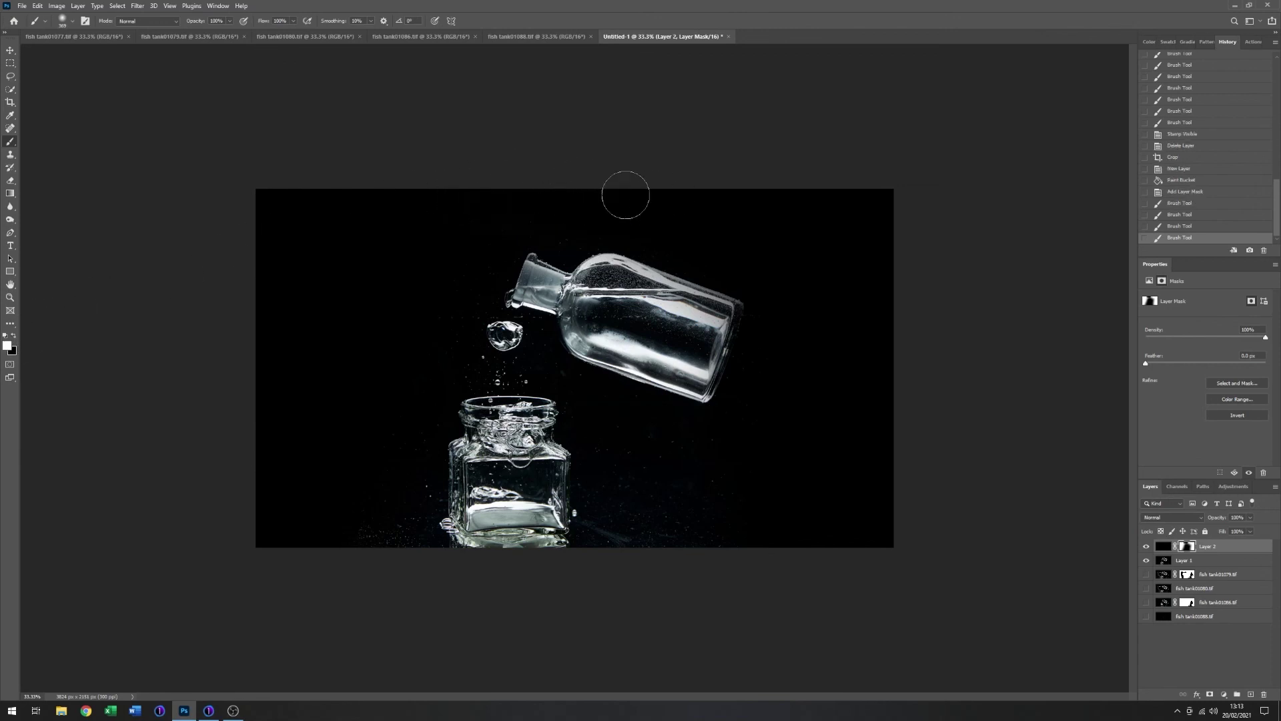
mouse_move(411, 268)
mouse_down()
mouse_move(463, 229)
mouse_move(351, 414)
mouse_move(319, 208)
mouse_up()
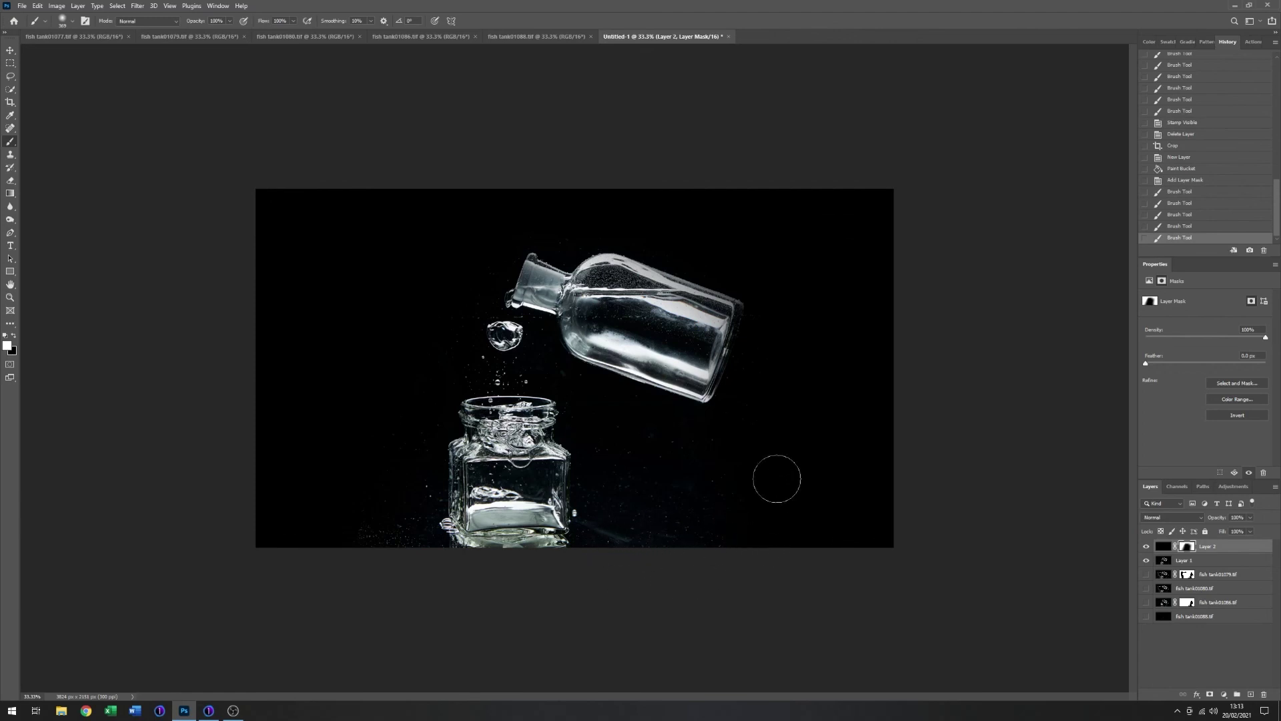
click(10, 298)
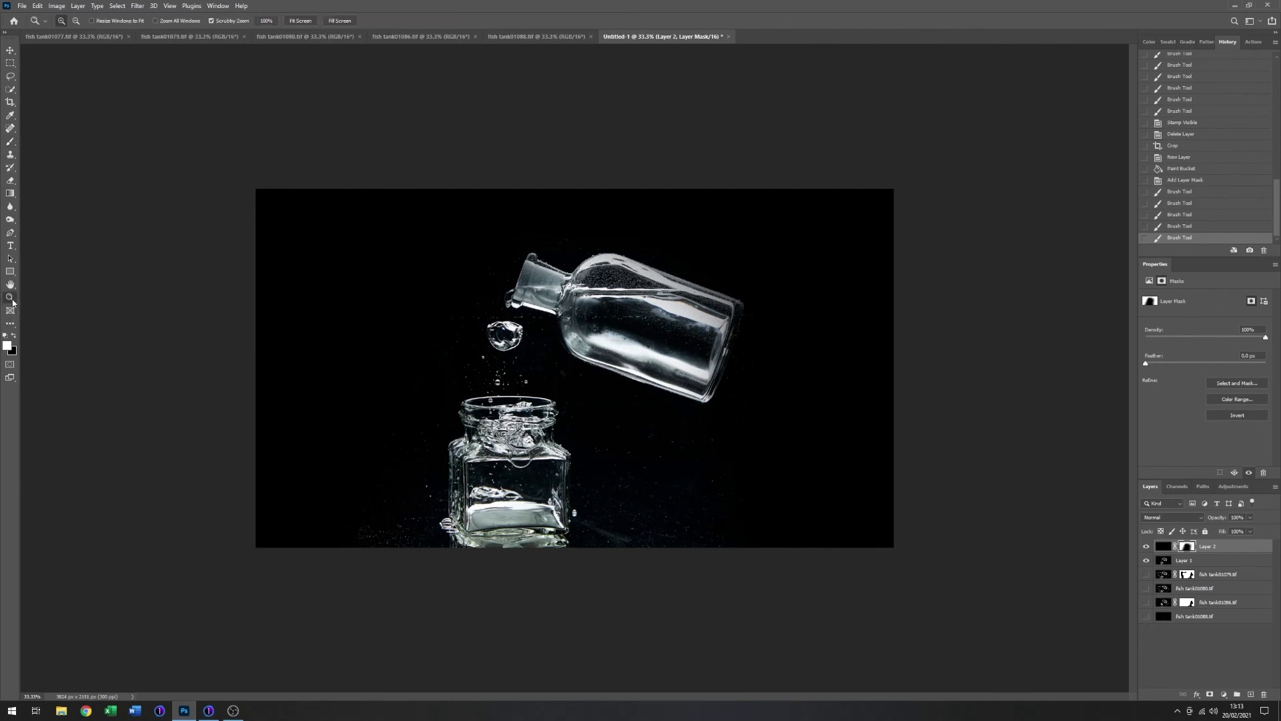
click(606, 325)
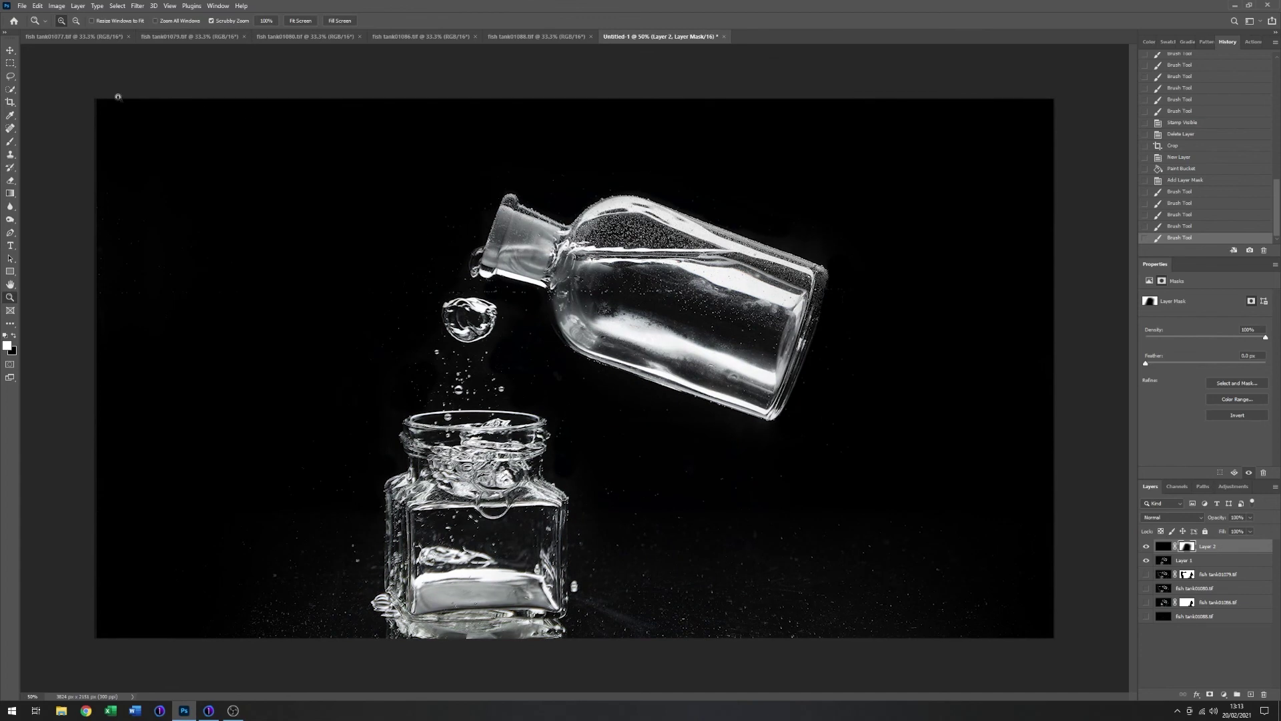